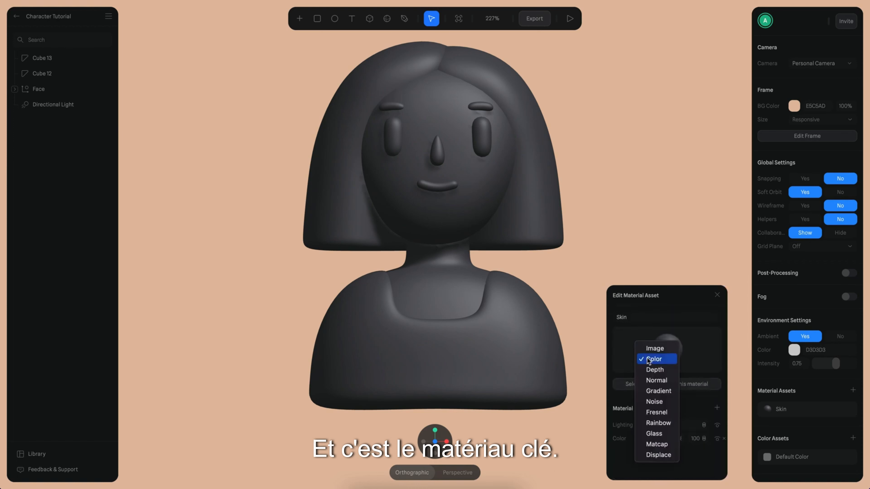
Change the Skin material's color layer to Depth and close the material editor.
{"action": "left_click", "coordinate": [660, 368]}
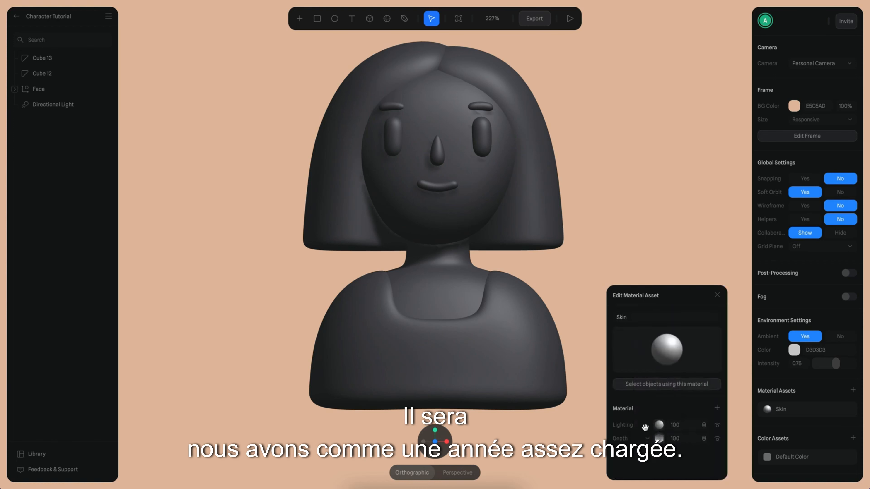
{"action": "left_click", "coordinate": [717, 295]}
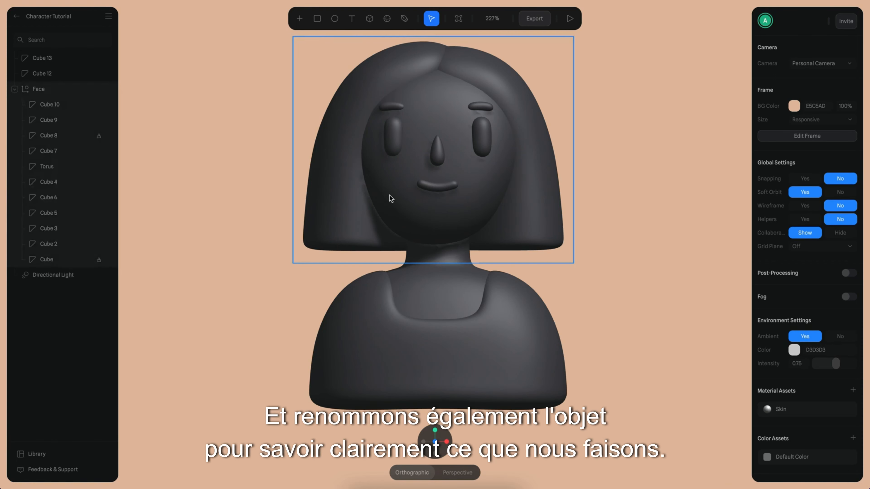
Rename the clothing object Cube 13 as Cloth and Cube 12 as Body.
{"action": "left_click", "coordinate": [49, 89]}
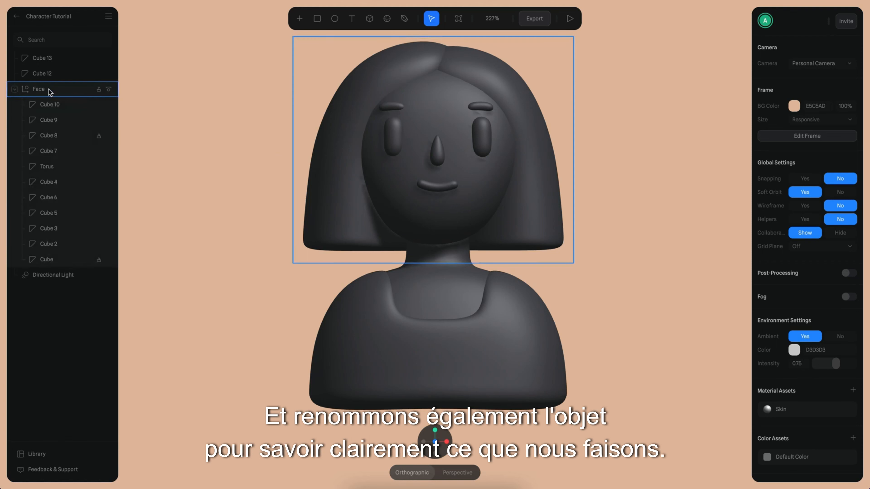
{"action": "left_click", "coordinate": [237, 99]}
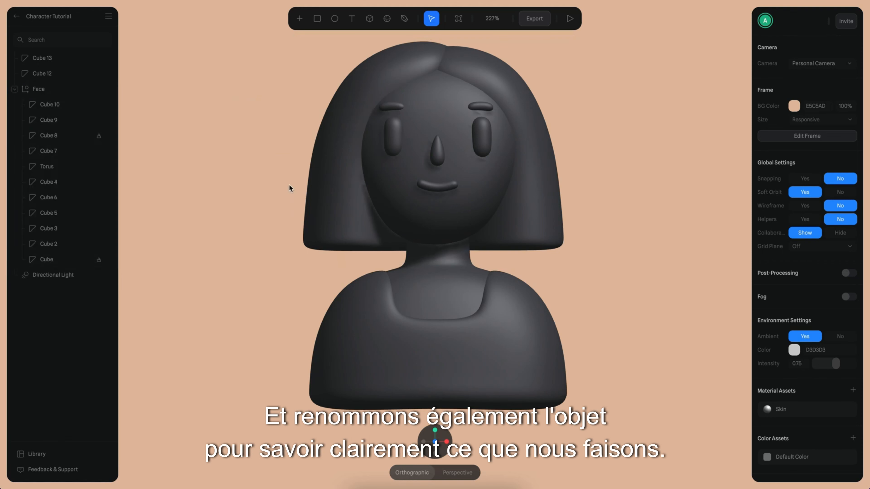
{"action": "left_click", "coordinate": [483, 338]}
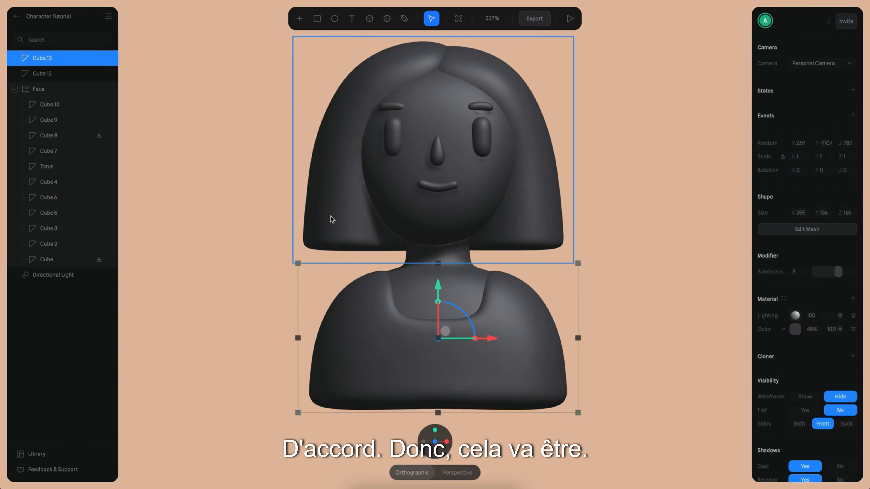
{"action": "double_click", "coordinate": [59, 58]}
{"action": "type", "text": "Cloth"}
{"action": "key", "text": "Return"}
{"action": "left_click", "coordinate": [48, 73]}
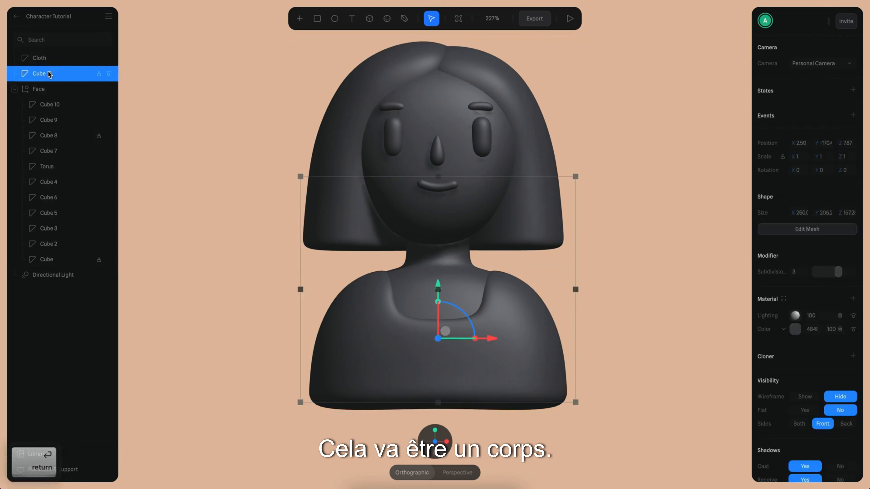
{"action": "double_click", "coordinate": [53, 73]}
{"action": "type", "text": "Body"}
{"action": "key", "text": "Return"}
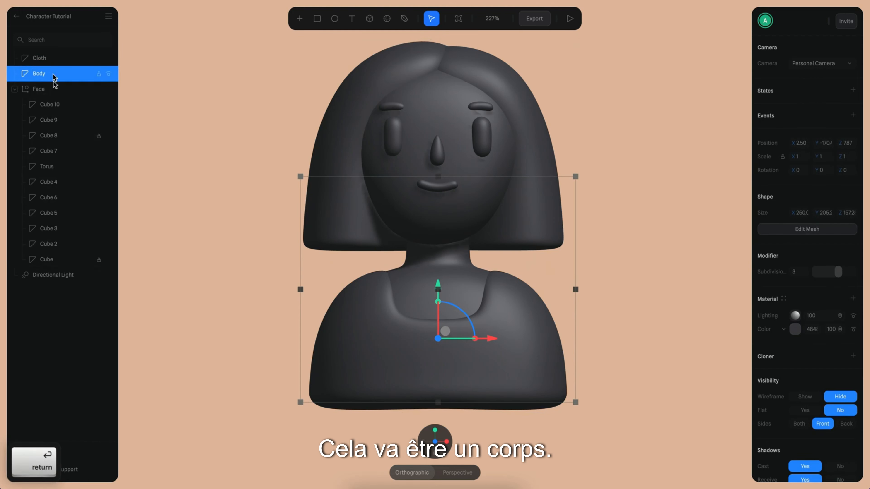
Rename Cube 10 as Hair Left and Cube 9 as Hair Right, and hide both hair objects.
{"action": "left_click", "coordinate": [61, 105]}
{"action": "double_click", "coordinate": [62, 106]}
{"action": "type", "text": "Hair Left"}
{"action": "double_click", "coordinate": [50, 122]}
{"action": "type", "text": "Hair Right"}
{"action": "left_click", "coordinate": [108, 106]}
{"action": "left_click", "coordinate": [108, 121]}
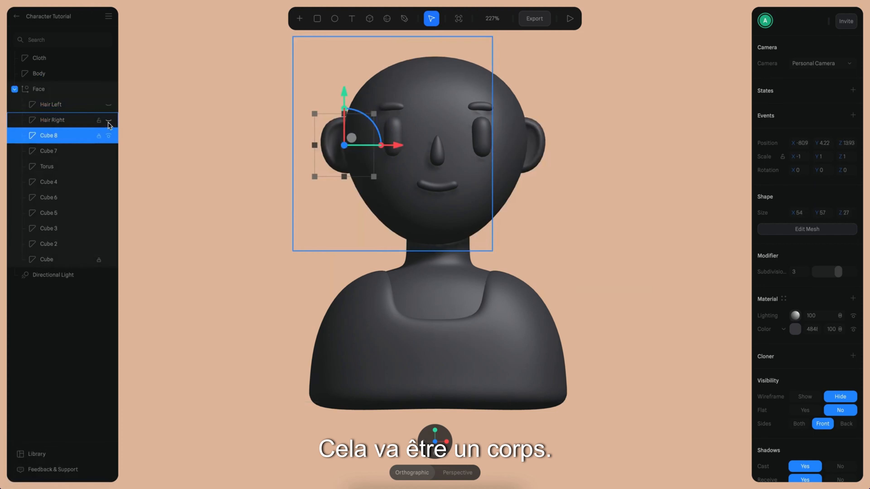
Rename Cube 8 as Ear Left, lock it, and rename Cube 7 as Ear Right.
{"action": "double_click", "coordinate": [51, 136]}
{"action": "type", "text": "Ear Left"}
{"action": "left_click", "coordinate": [98, 136]}
{"action": "double_click", "coordinate": [51, 152]}
{"action": "type", "text": "Ear Right"}
Rename the Torus object as Mouth and Cube 4 as Nose.
{"action": "double_click", "coordinate": [58, 168]}
{"action": "type", "text": "Mouth"}
{"action": "double_click", "coordinate": [73, 185]}
{"action": "type", "text": "Nose"}
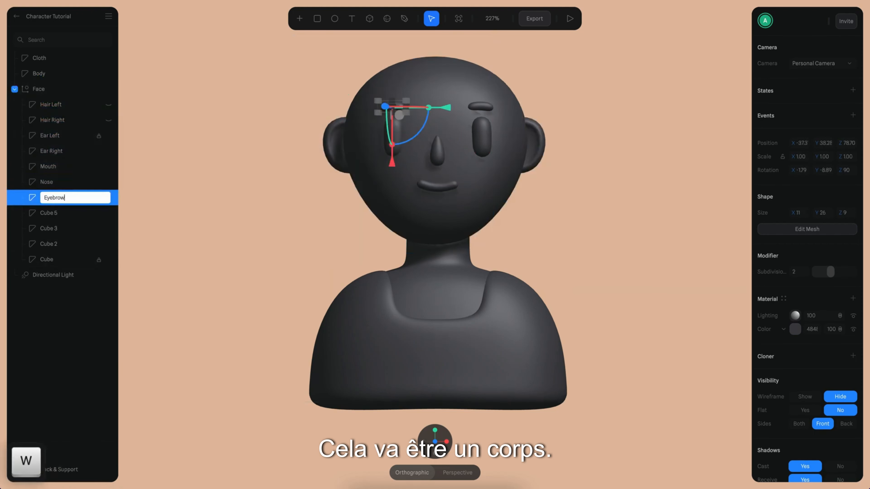
Rename the eyebrow objects as Eyebrow Left and Eyebrow Right, and the eye objects Cube 3 and Cube 2 as Eye Right and Eye Left.
{"action": "double_click", "coordinate": [48, 228]}
{"action": "type", "text": "Eye Right"}
{"action": "key", "text": "Return"}
{"action": "double_click", "coordinate": [48, 244]}
{"action": "type", "text": "Eye Left"}
{"action": "key", "text": "Return"}
Rename the head's Cube object as Face and move it to the top of the Face group.
{"action": "left_click", "coordinate": [55, 259]}
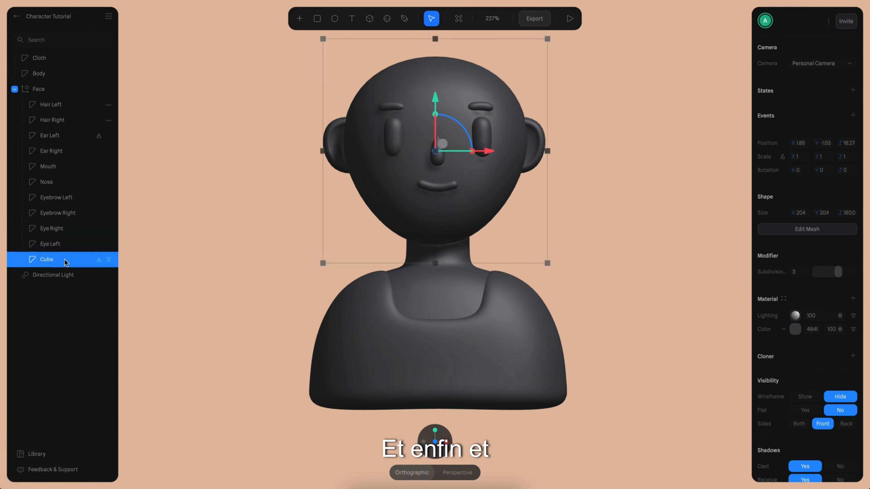
{"action": "double_click", "coordinate": [64, 259]}
{"action": "type", "text": "Face"}
{"action": "key", "text": "Return"}
{"action": "left_click_drag", "start_coordinate": [64, 260], "coordinate": [84, 102]}
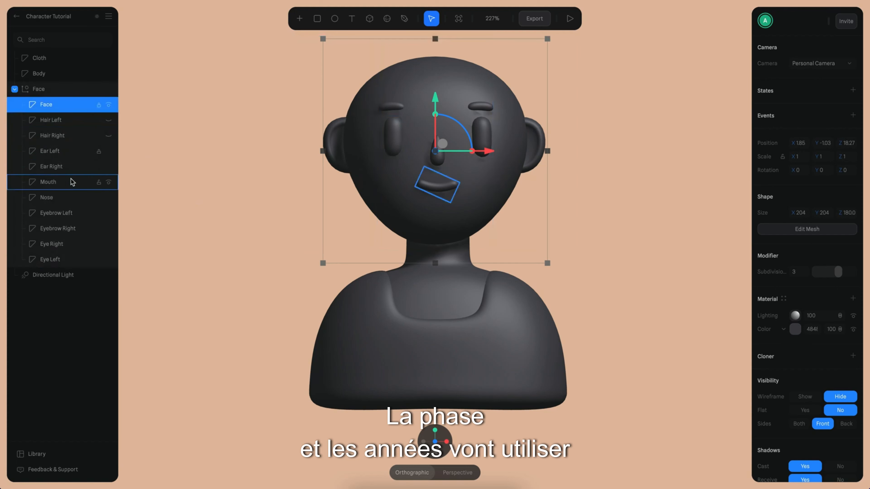
Apply the Skin material asset to the Face, Ear Left and Ear Right objects together.
{"action": "left_click", "coordinate": [65, 151], "text": "shift"}
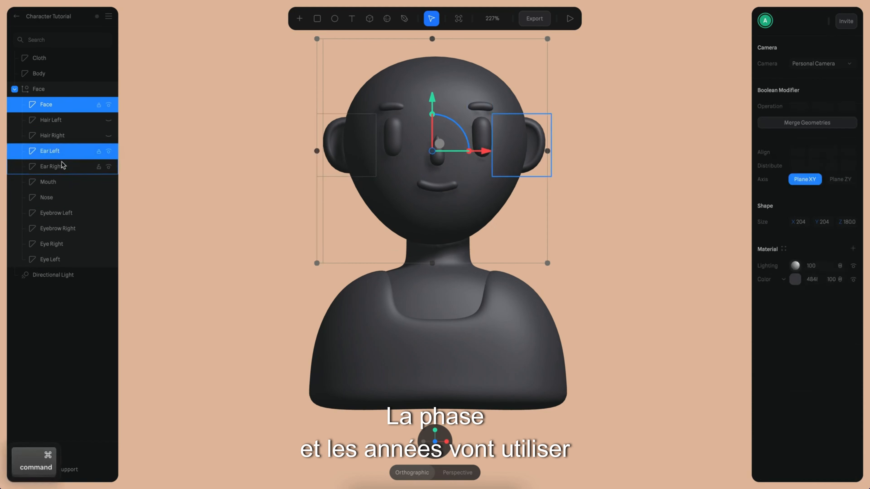
{"action": "left_click", "coordinate": [65, 167], "text": "shift"}
{"action": "left_click", "coordinate": [784, 250]}
{"action": "left_click", "coordinate": [705, 58]}
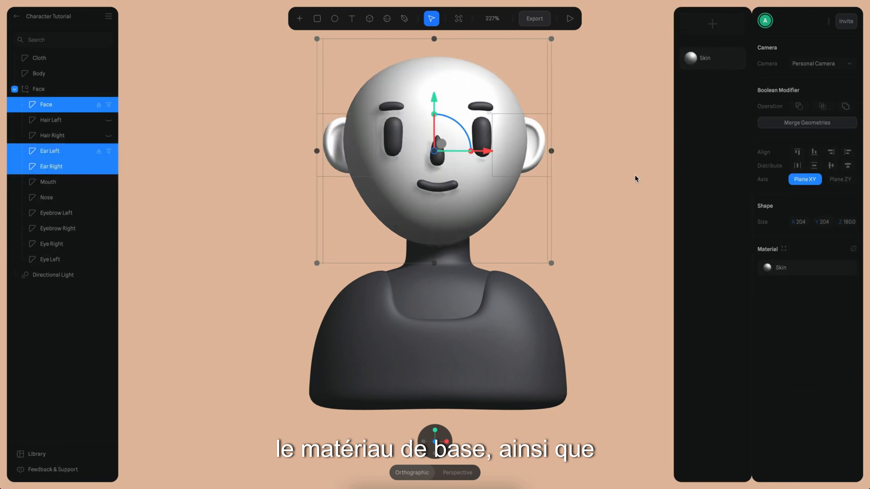
{"action": "left_click", "coordinate": [627, 181]}
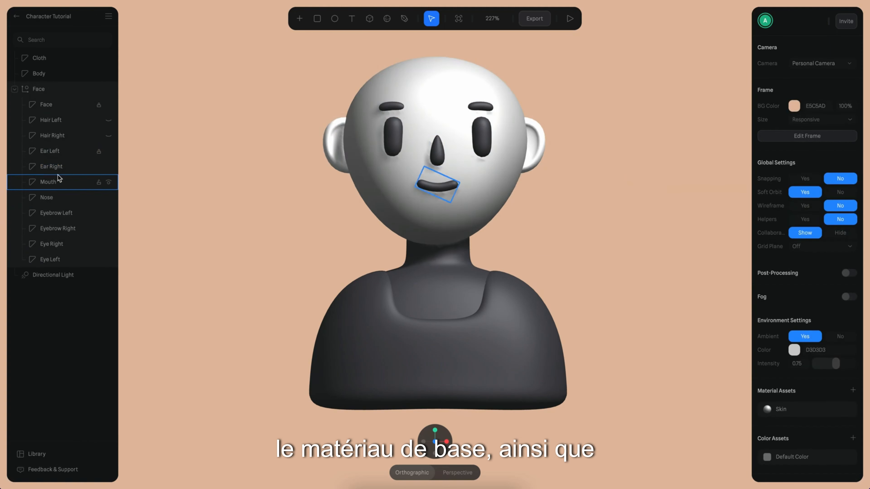
Apply the Skin material asset to the Body object.
{"action": "left_click", "coordinate": [58, 73]}
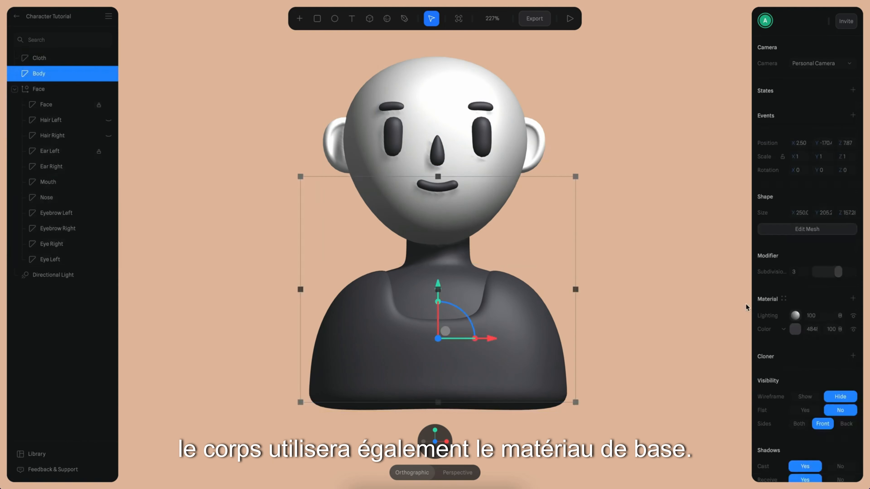
{"action": "left_click", "coordinate": [784, 299]}
{"action": "left_click", "coordinate": [719, 66]}
{"action": "left_click", "coordinate": [600, 223]}
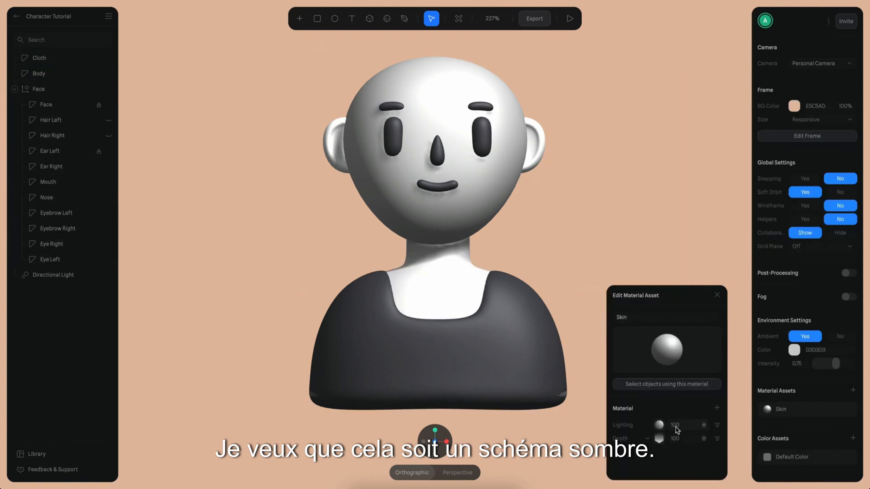
Set the Skin material's depth ramp to run from brown A8684D to a dark reddish brown.
{"action": "left_click", "coordinate": [658, 439]}
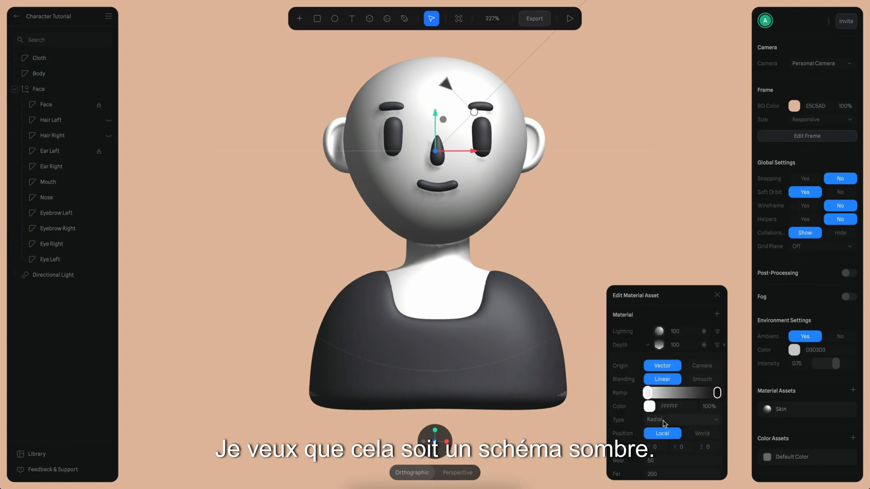
{"action": "left_click", "coordinate": [656, 402]}
{"action": "left_click", "coordinate": [672, 382]}
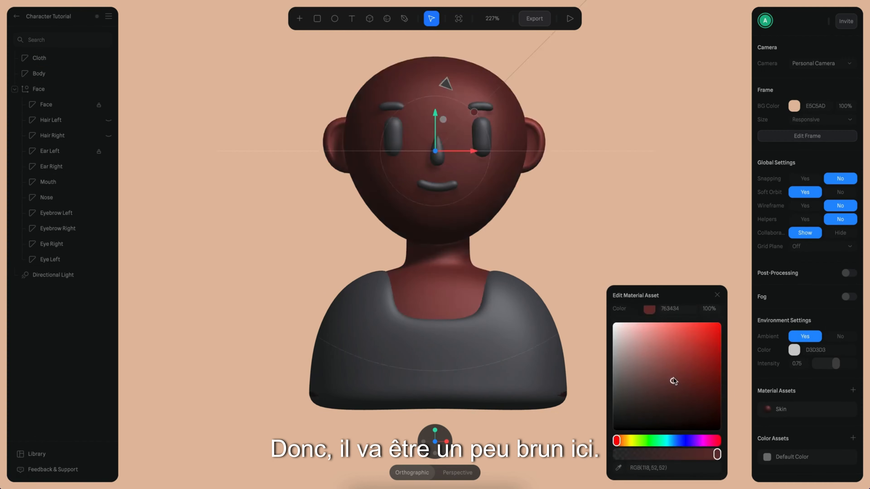
{"action": "left_click_drag", "start_coordinate": [617, 443], "coordinate": [622, 440]}
{"action": "left_click_drag", "start_coordinate": [673, 377], "coordinate": [672, 360]}
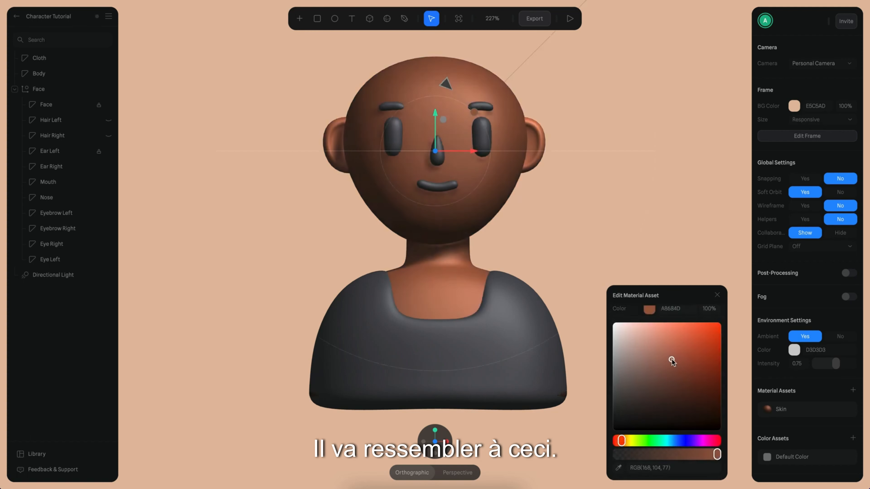
{"action": "scroll", "coordinate": [663, 366], "scroll_direction": "down", "scroll_amount": 5}
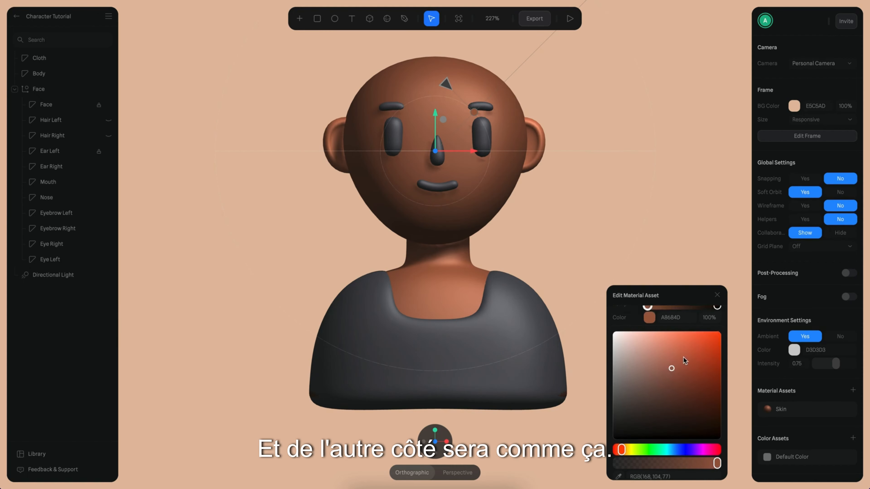
{"action": "left_click", "coordinate": [680, 424]}
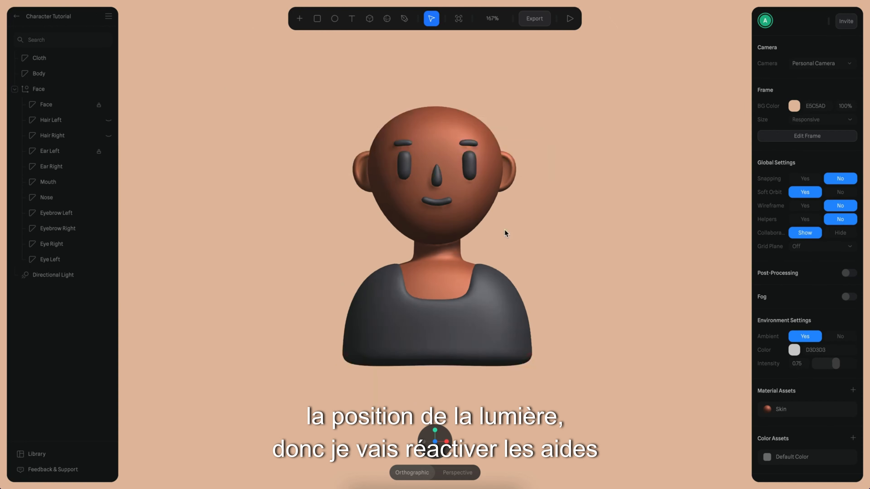
Show the scene helpers and move the directional light to the opposite side of the head, about X -263, Y 296.5, Z 234.3.
{"action": "left_click", "coordinate": [804, 219]}
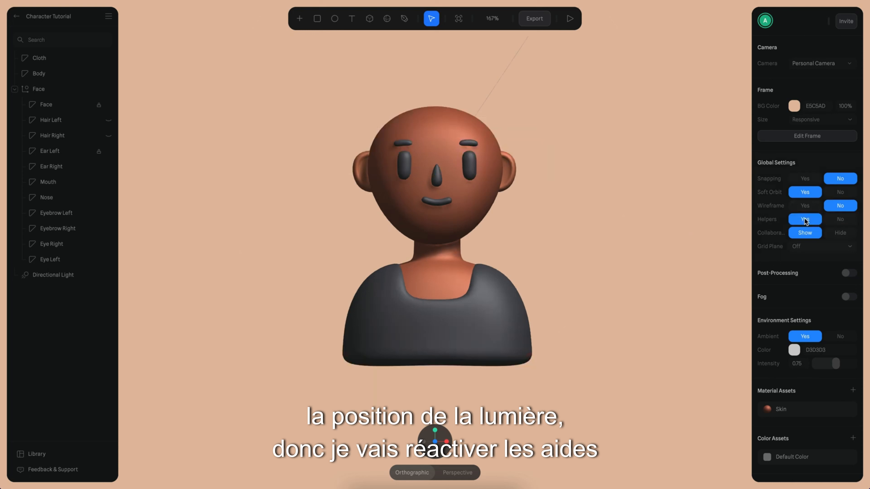
{"action": "scroll", "coordinate": [634, 219], "scroll_direction": "down", "scroll_amount": 5, "text": "super"}
{"action": "left_click", "coordinate": [512, 91]}
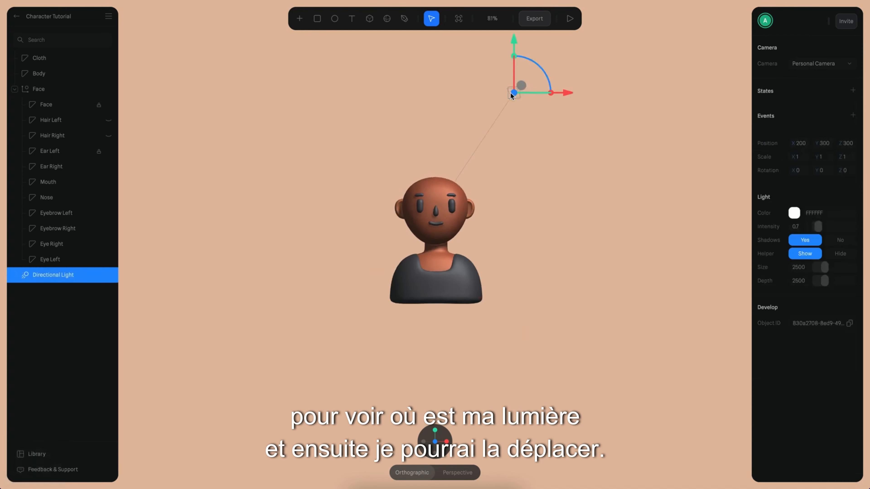
{"action": "left_click_drag", "start_coordinate": [521, 87], "coordinate": [259, 115]}
{"action": "scroll", "coordinate": [253, 133], "scroll_direction": "up", "scroll_amount": 3}
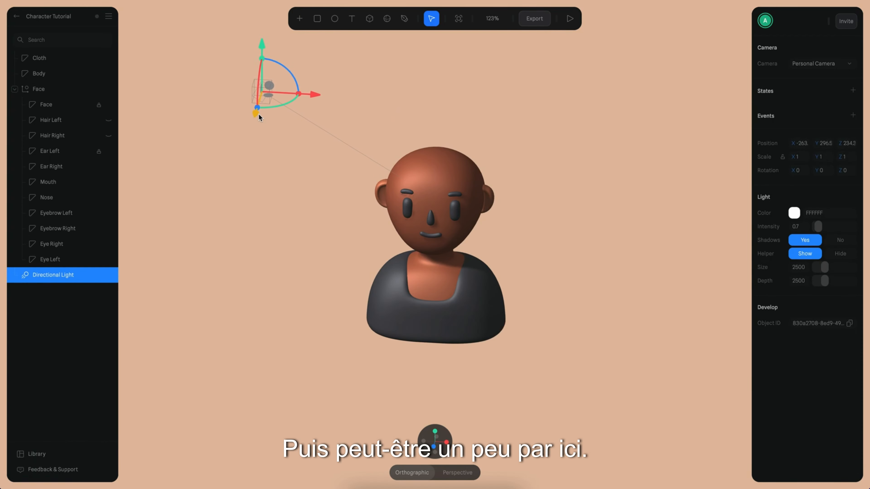
{"action": "left_click", "coordinate": [564, 129]}
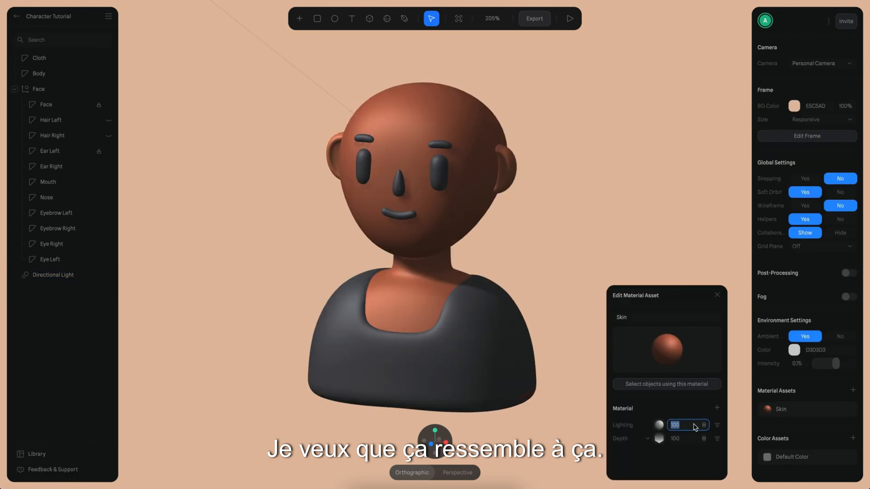
Set the Skin material's lighting layer to 60 opacity with Overlay blending.
{"action": "type", "text": "60"}
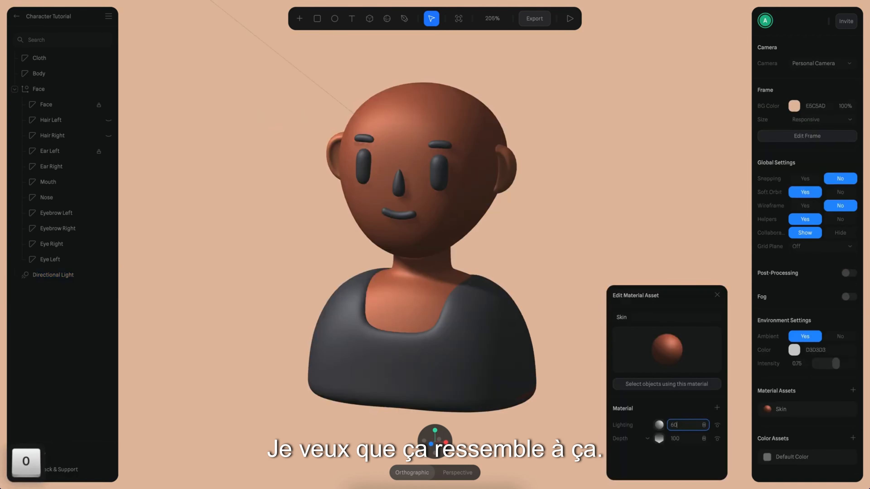
{"action": "key", "text": "Return"}
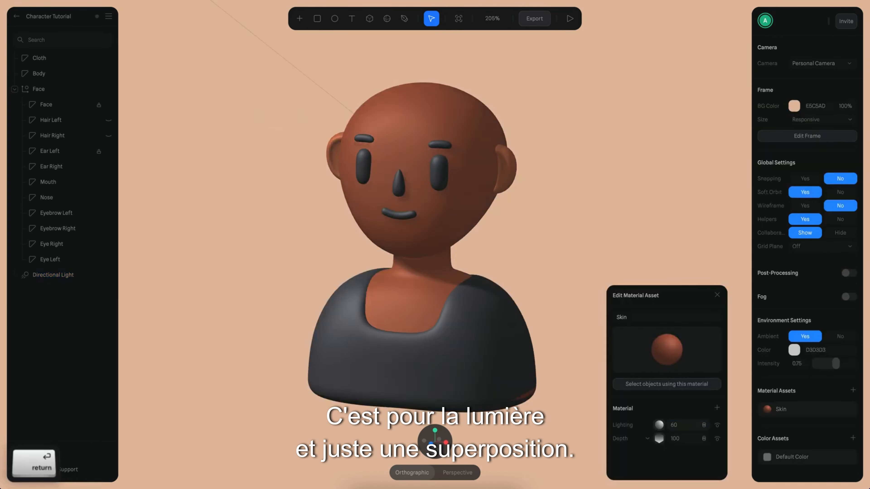
{"action": "left_click", "coordinate": [708, 427]}
{"action": "left_click", "coordinate": [713, 460]}
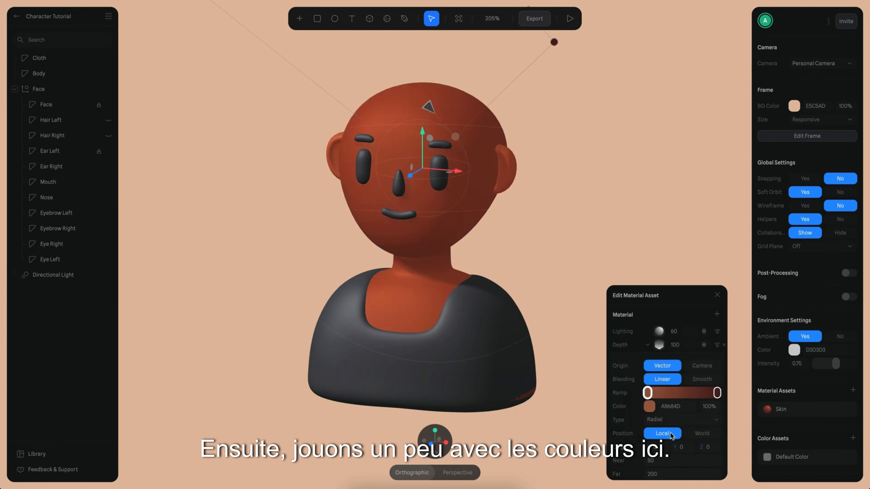
Adjust the Skin material's depth ramp colors, setting the dark end to 5A2C20, and close the material editor.
{"action": "left_click", "coordinate": [650, 400]}
{"action": "scroll", "coordinate": [667, 413], "scroll_direction": "down", "scroll_amount": 3}
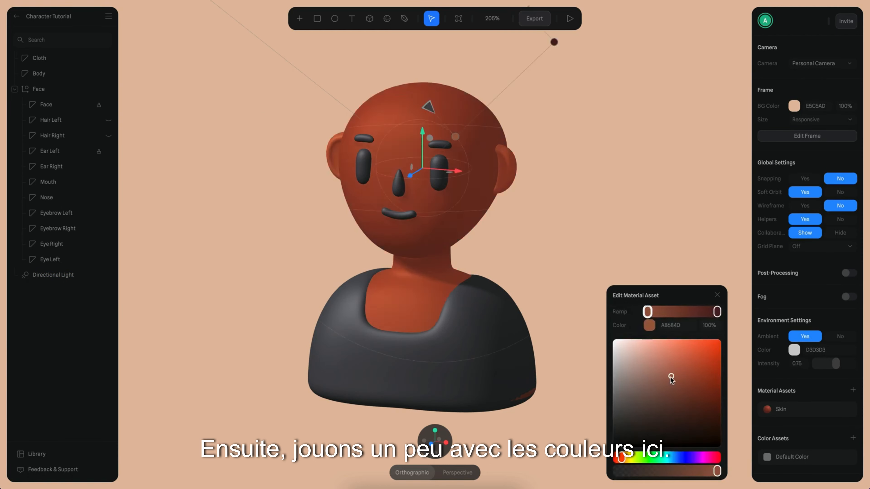
{"action": "key", "text": "Escape"}
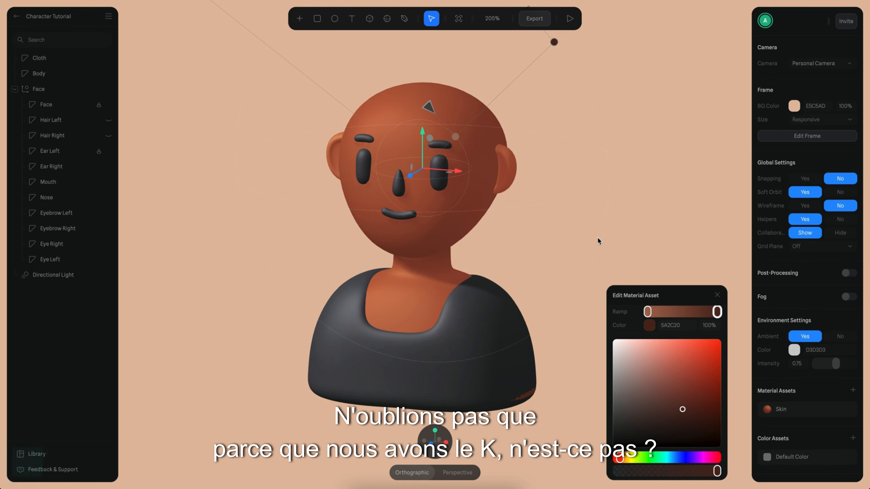
{"action": "left_click", "coordinate": [717, 295]}
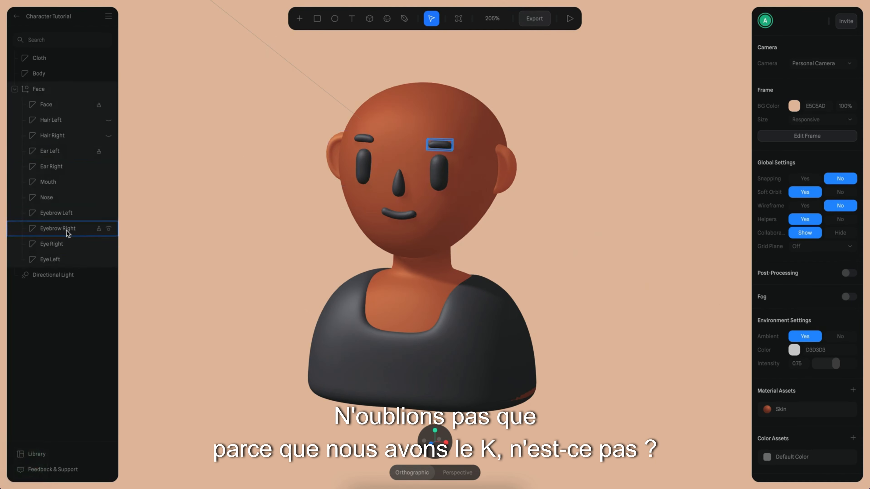
Show the Hair Left and Hair Right objects and inspect the shading on the face from both sides.
{"action": "left_click", "coordinate": [108, 135]}
{"action": "left_click", "coordinate": [108, 120]}
{"action": "left_click_drag", "start_coordinate": [616, 295], "coordinate": [643, 263], "text": "alt"}
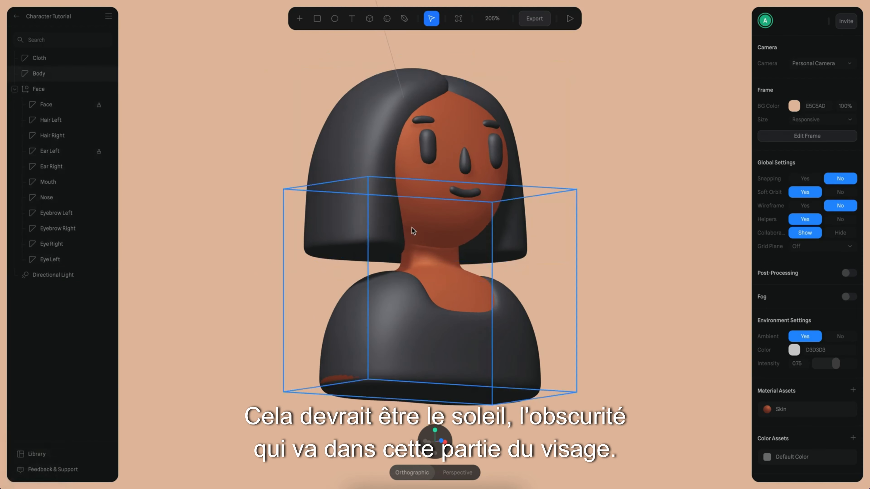
{"action": "key", "text": "ctrl+s"}
{"action": "mouse_move", "coordinate": [405, 224]}
{"action": "left_mouse_down"}
{"action": "mouse_move", "coordinate": [470, 252]}
{"action": "mouse_move", "coordinate": [389, 222]}
{"action": "left_mouse_up"}
{"action": "key", "text": "ctrl+x"}
{"action": "left_click_drag", "start_coordinate": [630, 274], "coordinate": [602, 306], "text": "alt"}
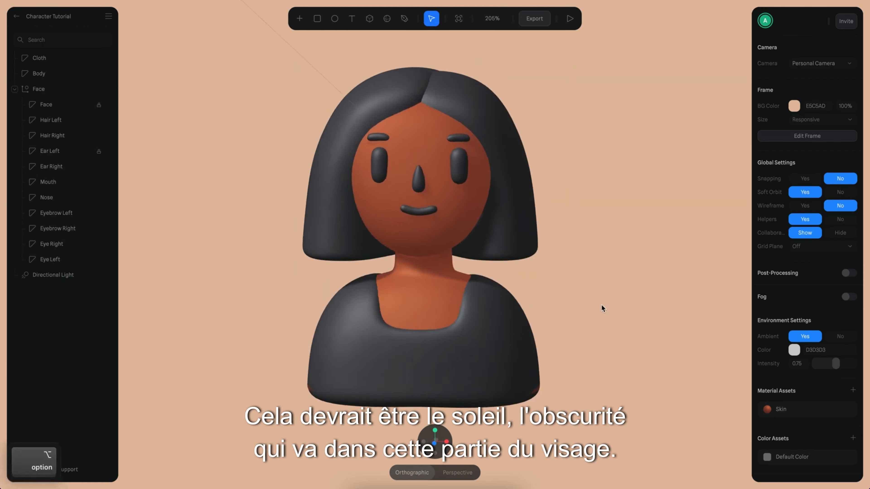
Add a second Depth layer to the Skin material used by the Face object.
{"action": "left_click", "coordinate": [433, 254], "text": "super"}
{"action": "left_click", "coordinate": [786, 317]}
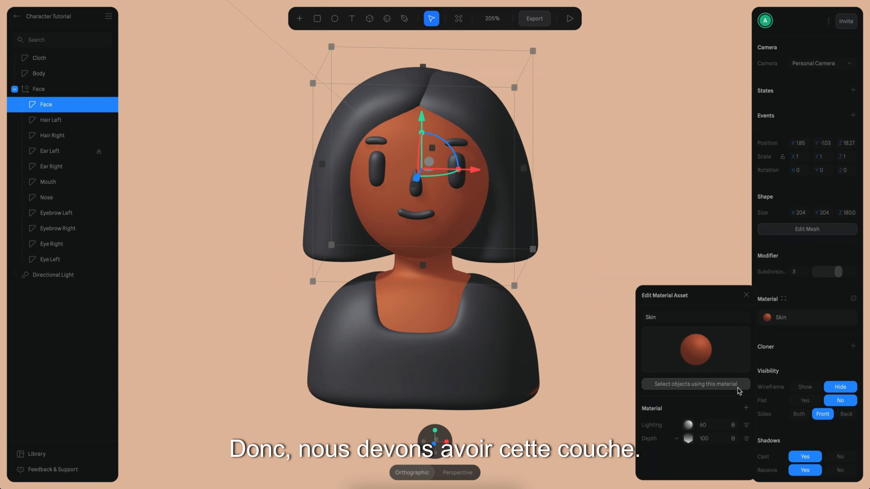
{"action": "left_click", "coordinate": [746, 408]}
{"action": "left_click", "coordinate": [693, 424]}
{"action": "left_click", "coordinate": [681, 437]}
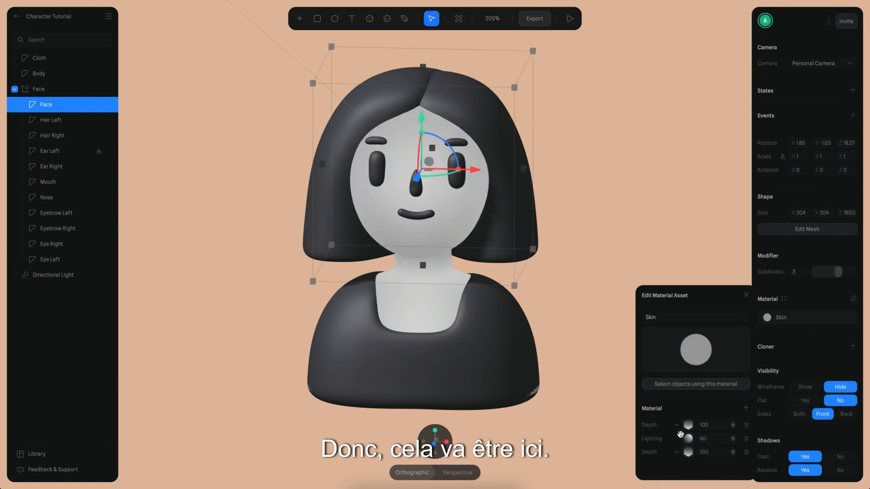
Set the Skin material's newly added upper Depth layer to Linear type with direction X 0, Y 0, Z 1.
{"action": "left_click", "coordinate": [690, 428]}
{"action": "scroll", "coordinate": [691, 427], "scroll_direction": "down", "scroll_amount": 3}
{"action": "left_click", "coordinate": [703, 415]}
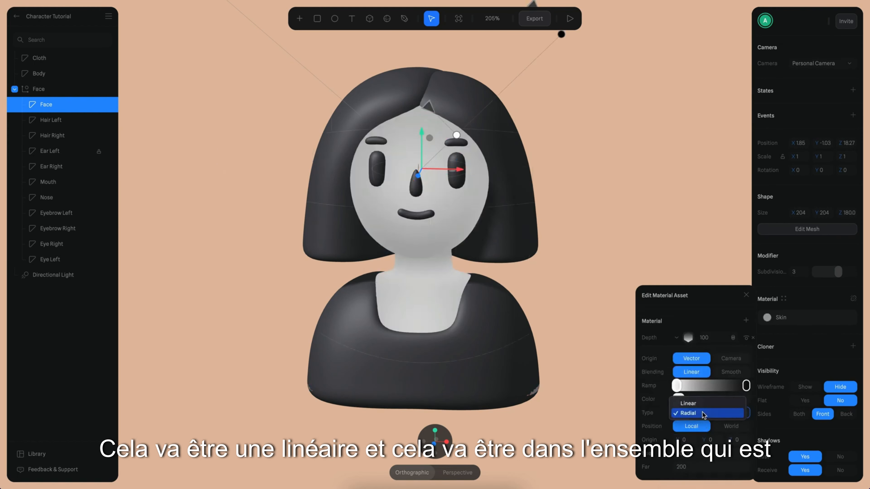
{"action": "left_click", "coordinate": [701, 404]}
{"action": "left_click_drag", "start_coordinate": [597, 243], "coordinate": [514, 223], "text": "alt"}
{"action": "key", "text": "Return"}
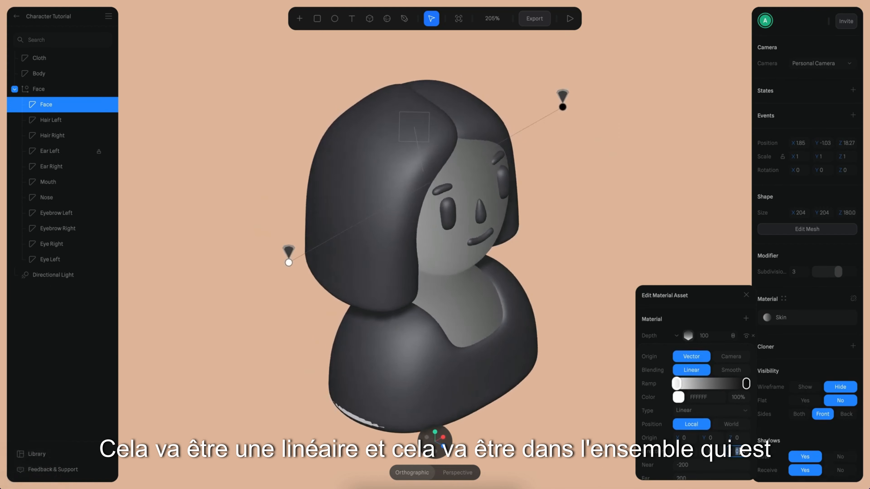
{"action": "left_click", "coordinate": [689, 456]}
{"action": "type", "text": "0"}
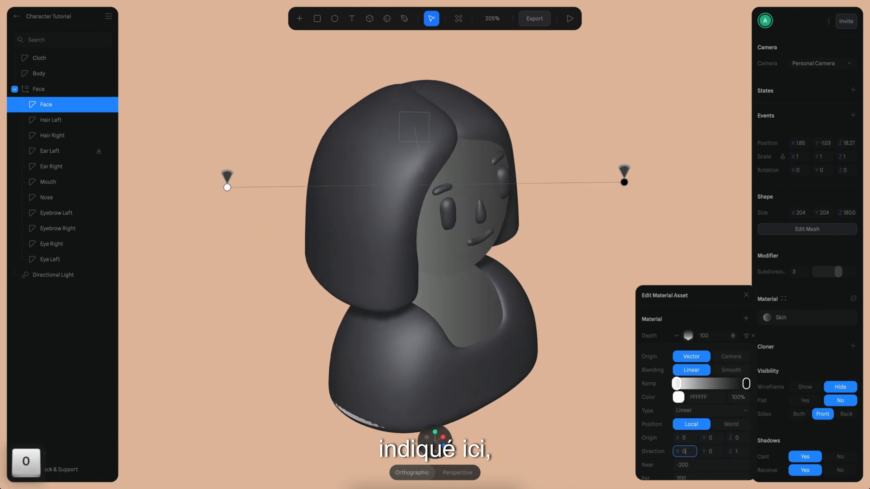
{"action": "key", "text": "Return"}
{"action": "left_click_drag", "start_coordinate": [534, 282], "coordinate": [563, 278], "text": "alt"}
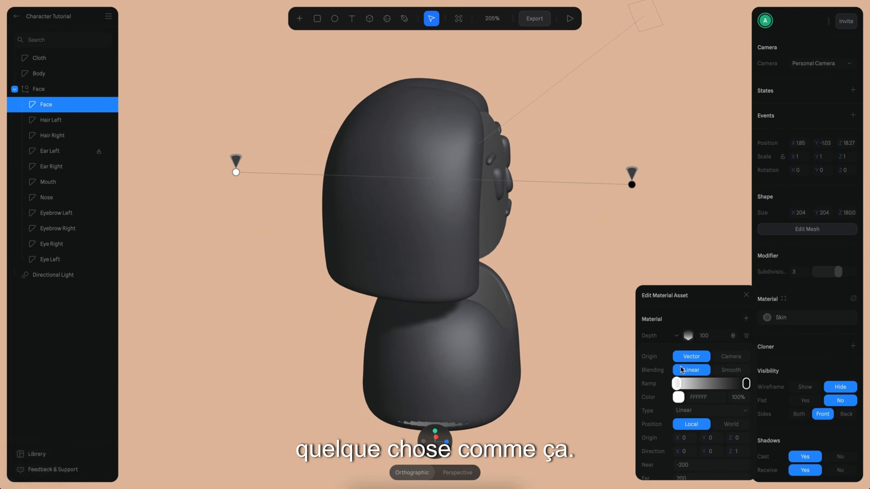
Reverse the linear depth ramp to run from black to white, and bring its near and far points to about -69 and 69.
{"action": "left_click_drag", "start_coordinate": [619, 172], "coordinate": [534, 172]}
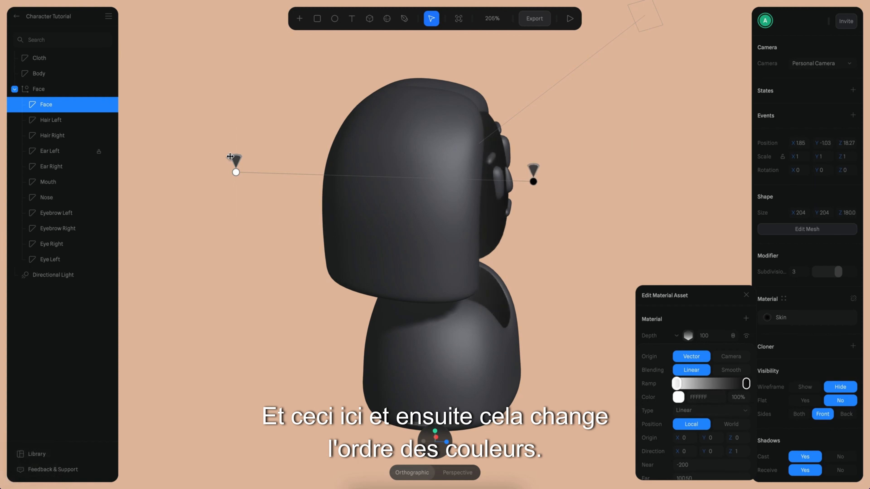
{"action": "left_click_drag", "start_coordinate": [230, 157], "coordinate": [359, 163]}
{"action": "mouse_move", "coordinate": [746, 383]}
{"action": "left_mouse_down"}
{"action": "mouse_move", "coordinate": [689, 384]}
{"action": "mouse_move", "coordinate": [759, 379]}
{"action": "left_mouse_up"}
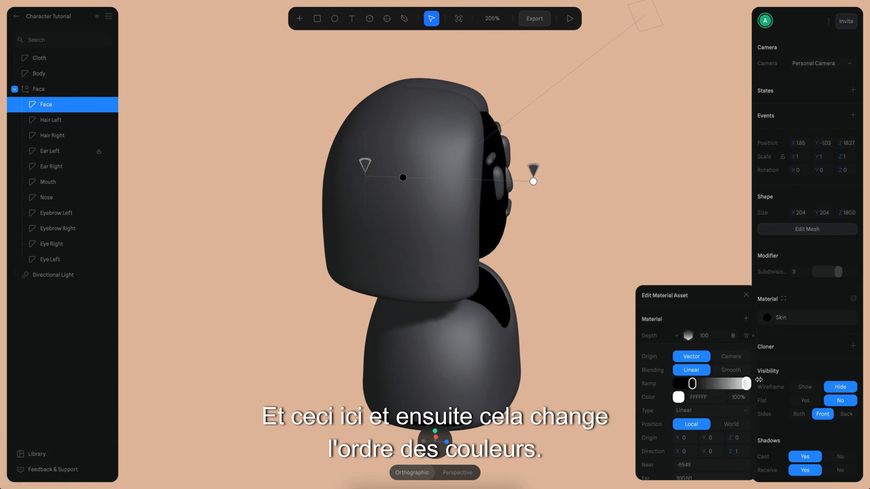
{"action": "left_click_drag", "start_coordinate": [692, 384], "coordinate": [676, 383]}
{"action": "left_click_drag", "start_coordinate": [564, 277], "coordinate": [536, 266], "text": "alt"}
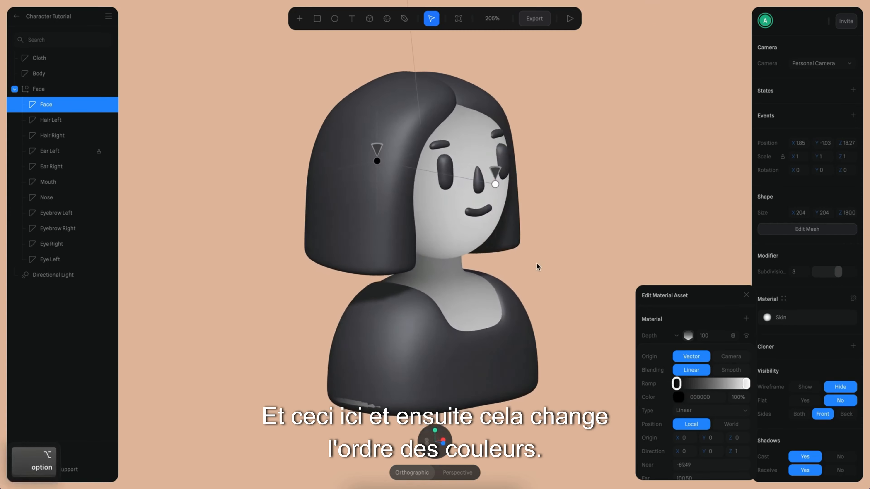
{"action": "left_click_drag", "start_coordinate": [495, 183], "coordinate": [534, 286]}
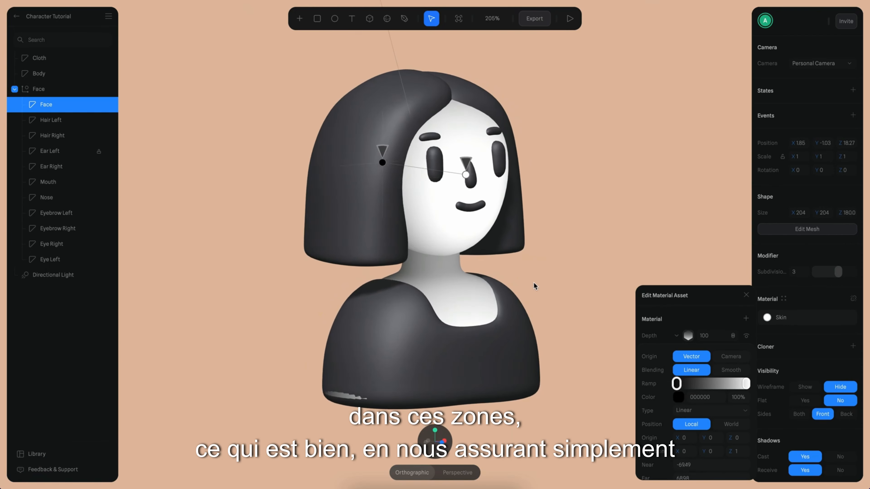
Set the dark end of the linear depth ramp to the dark red 601212.
{"action": "left_click", "coordinate": [678, 398]}
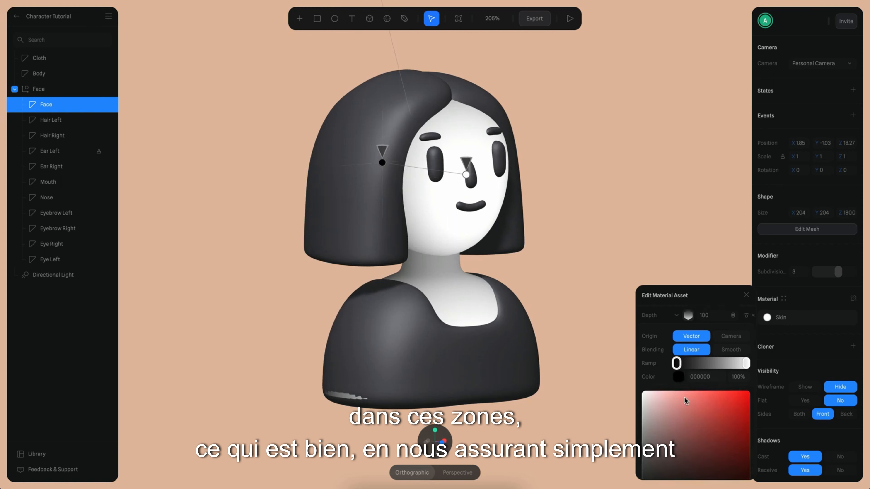
{"action": "left_click_drag", "start_coordinate": [708, 410], "coordinate": [730, 392]}
{"action": "key", "text": "Escape"}
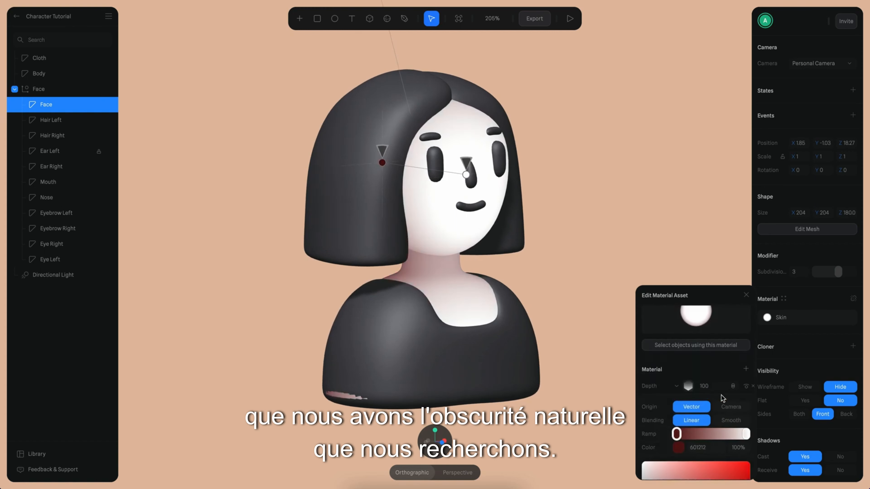
Blend the linear Depth layer with Multiply and move it below the Lighting layer, checking the shading from the other side.
{"action": "left_click", "coordinate": [731, 391]}
{"action": "left_click", "coordinate": [736, 400]}
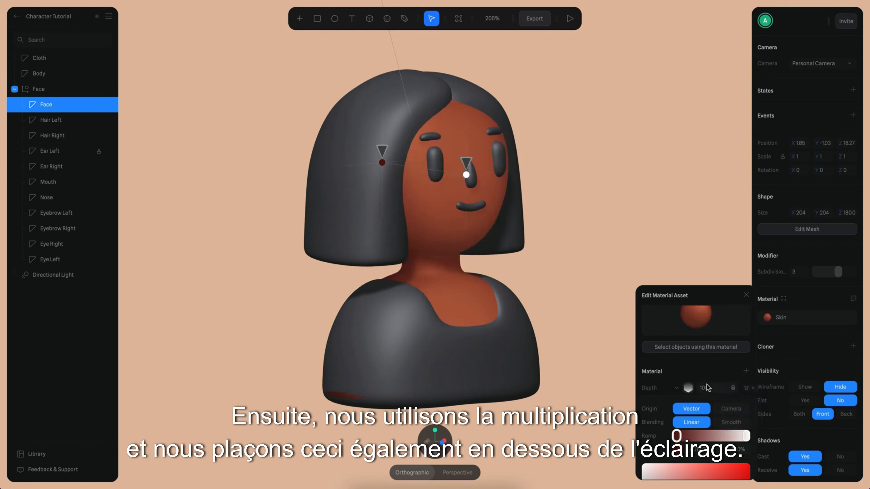
{"action": "scroll", "coordinate": [696, 404], "scroll_direction": "up", "scroll_amount": 2}
{"action": "left_click_drag", "start_coordinate": [658, 425], "coordinate": [658, 440]}
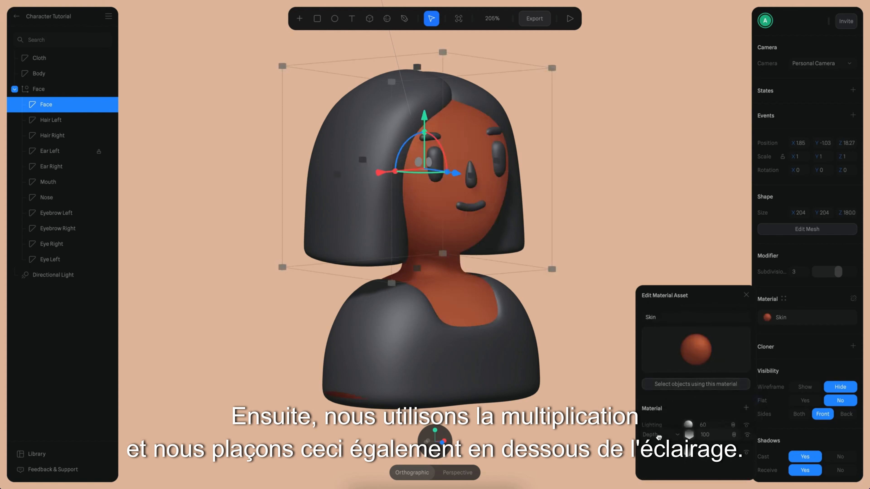
{"action": "left_click_drag", "start_coordinate": [613, 219], "coordinate": [563, 215], "text": "alt"}
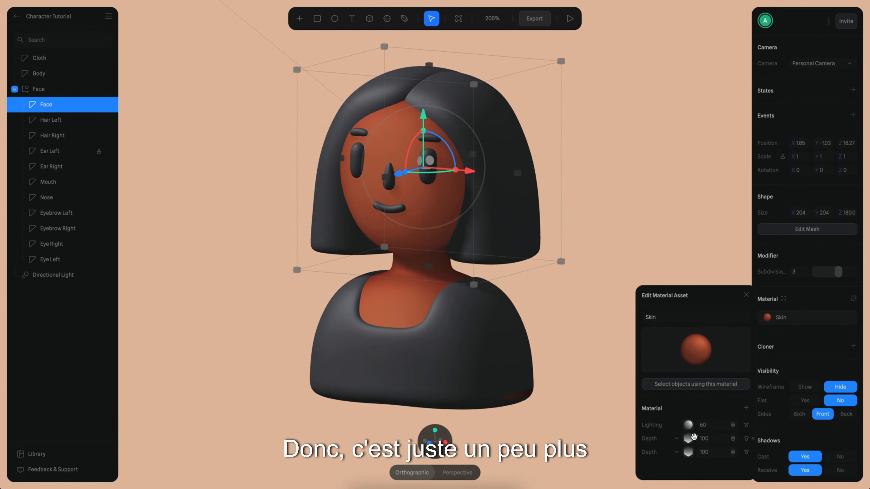
{"action": "left_click_drag", "start_coordinate": [577, 311], "coordinate": [577, 298], "text": "alt"}
Deepen the dark end of the Skin material's linear depth ramp to 570000 and close the material editor.
{"action": "left_click", "coordinate": [688, 439]}
{"action": "scroll", "coordinate": [691, 411], "scroll_direction": "down", "scroll_amount": 3}
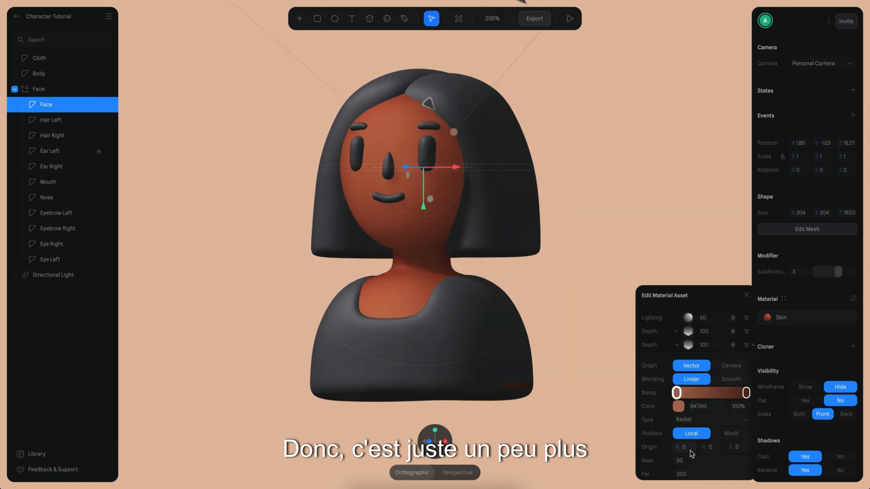
{"action": "scroll", "coordinate": [698, 360], "scroll_direction": "up", "scroll_amount": 3}
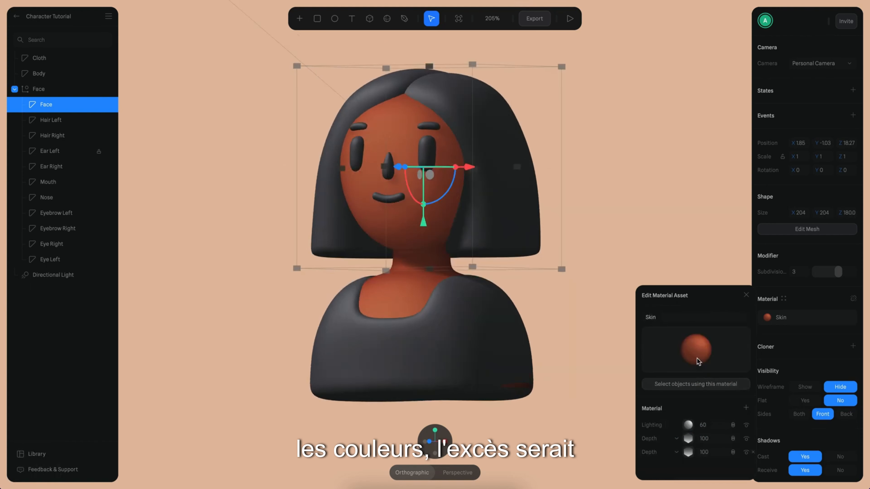
{"action": "left_click", "coordinate": [688, 439]}
{"action": "left_click", "coordinate": [683, 387]}
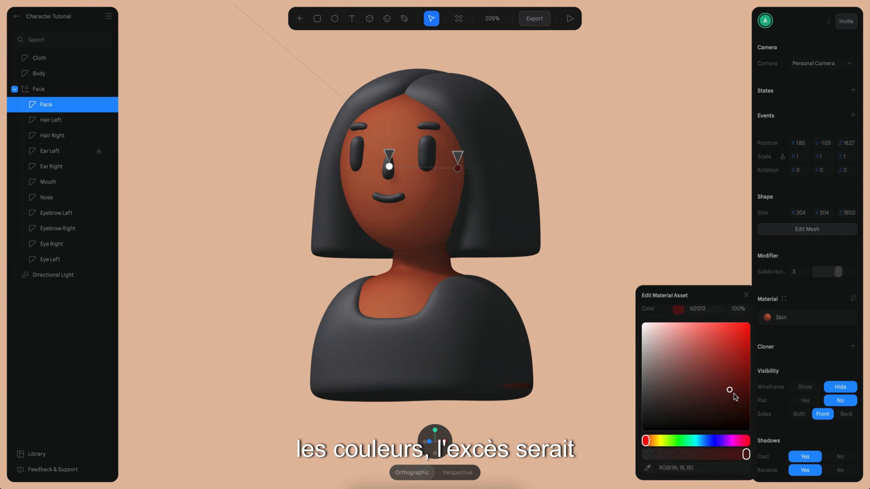
{"action": "left_click_drag", "start_coordinate": [734, 394], "coordinate": [753, 408]}
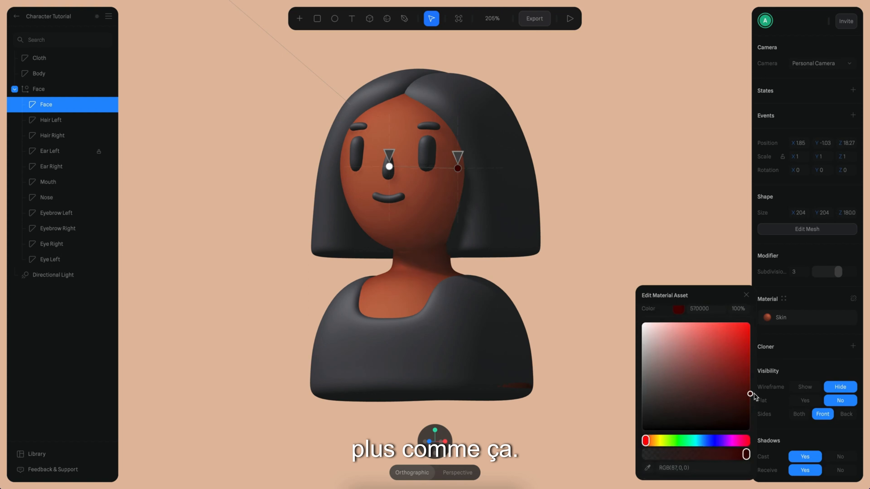
{"action": "key", "text": "Escape"}
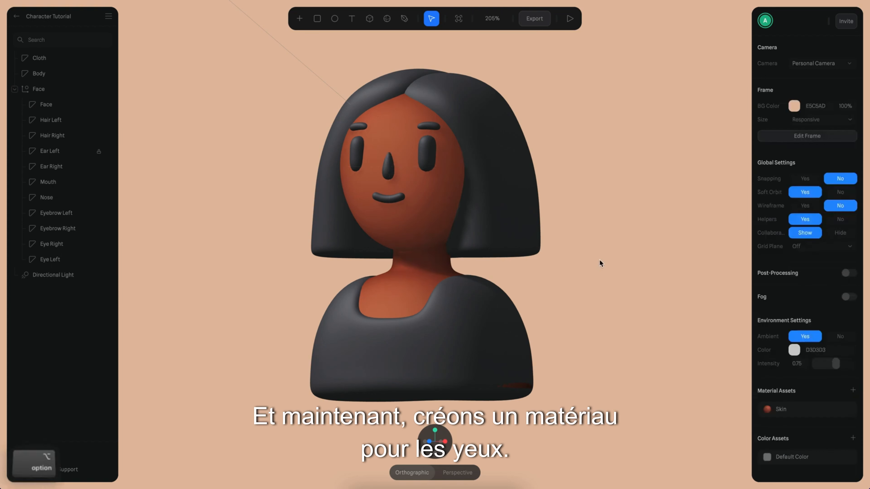
Create a new material asset named Eyes.
{"action": "middle_click_drag", "start_coordinate": [600, 263], "coordinate": [607, 305]}
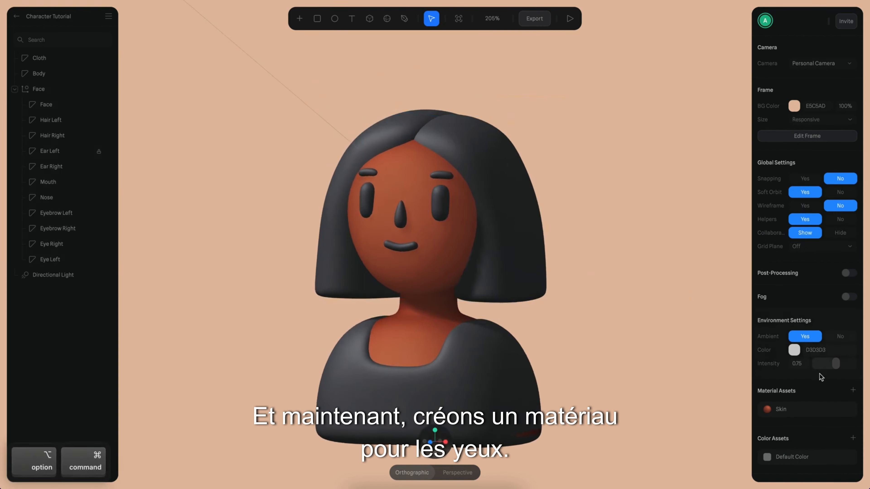
{"action": "left_click", "coordinate": [853, 390]}
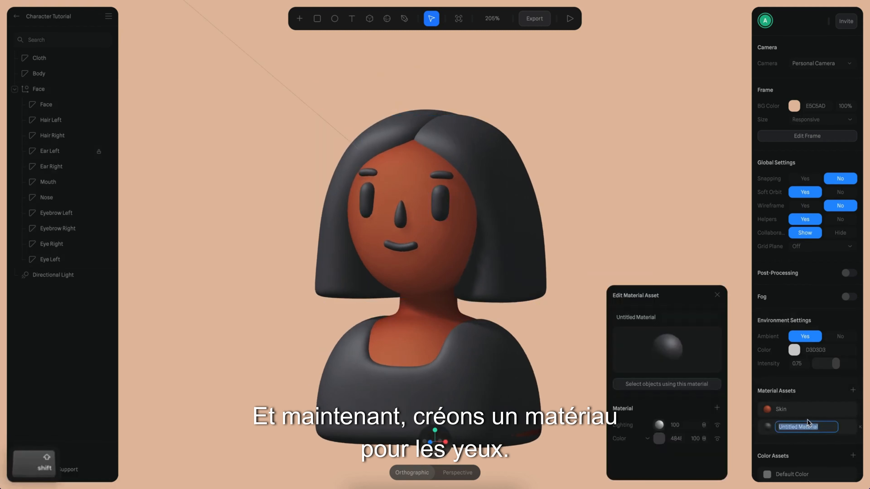
{"action": "type", "text": "Eyes"}
{"action": "key", "text": "Return"}
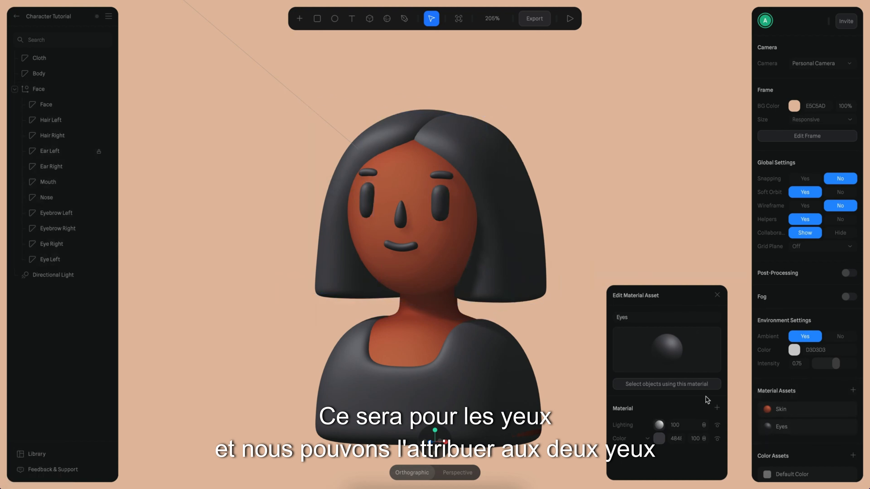
Set the Eyes material's color layer to a near-black neutral gray.
{"action": "left_click", "coordinate": [659, 439]}
{"action": "left_click_drag", "start_coordinate": [621, 413], "coordinate": [619, 420]}
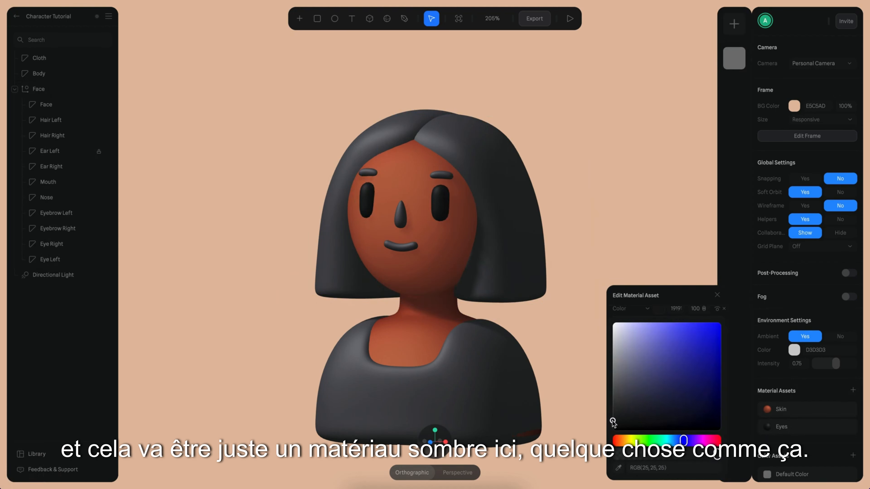
{"action": "left_click_drag", "start_coordinate": [612, 420], "coordinate": [613, 418]}
Set the Eyes material's Phong lighting shininess to 40 and close the material editor.
{"action": "scroll", "coordinate": [634, 413], "scroll_direction": "up", "scroll_amount": 2}
{"action": "left_click", "coordinate": [660, 359]}
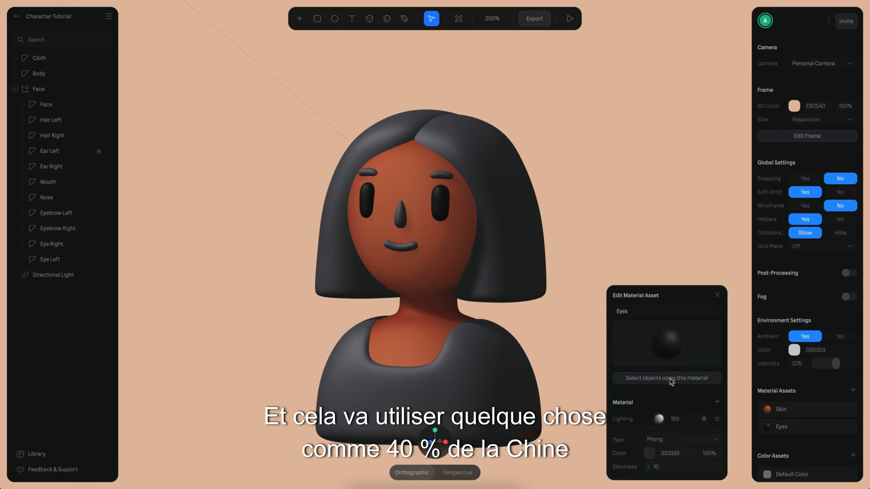
{"action": "left_click", "coordinate": [669, 471]}
{"action": "type", "text": "40"}
{"action": "key", "text": "Return"}
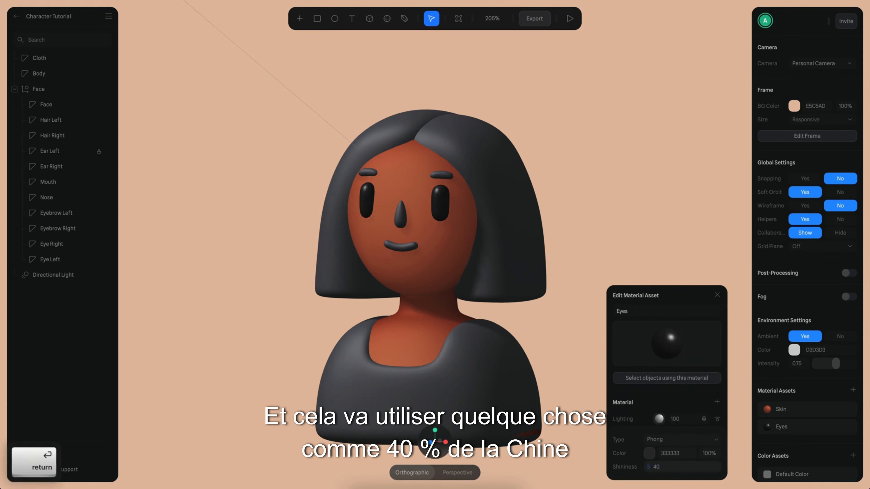
{"action": "left_click_drag", "start_coordinate": [612, 190], "coordinate": [634, 194], "text": "alt"}
{"action": "left_click", "coordinate": [718, 300]}
{"action": "scroll", "coordinate": [631, 254], "scroll_direction": "up", "scroll_amount": 5, "text": "alt"}
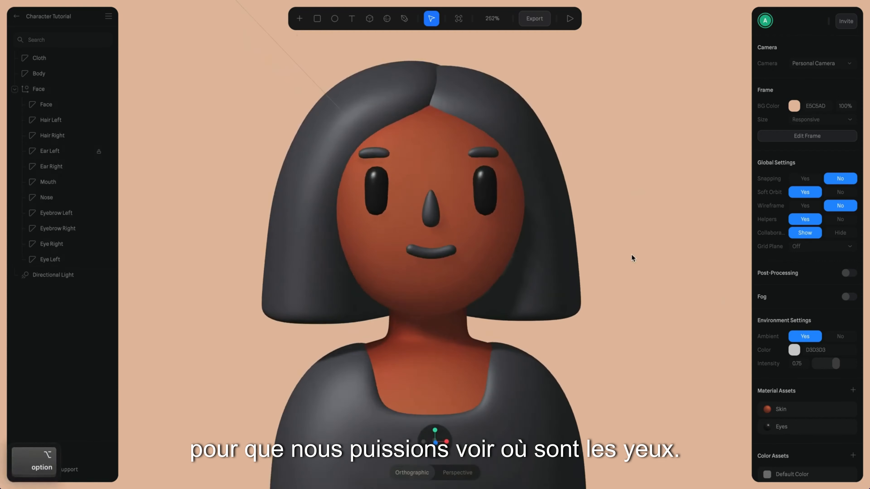
Assign the Skin material to the Nose object and detach it from the shared asset.
{"action": "left_click", "coordinate": [427, 211], "text": "super"}
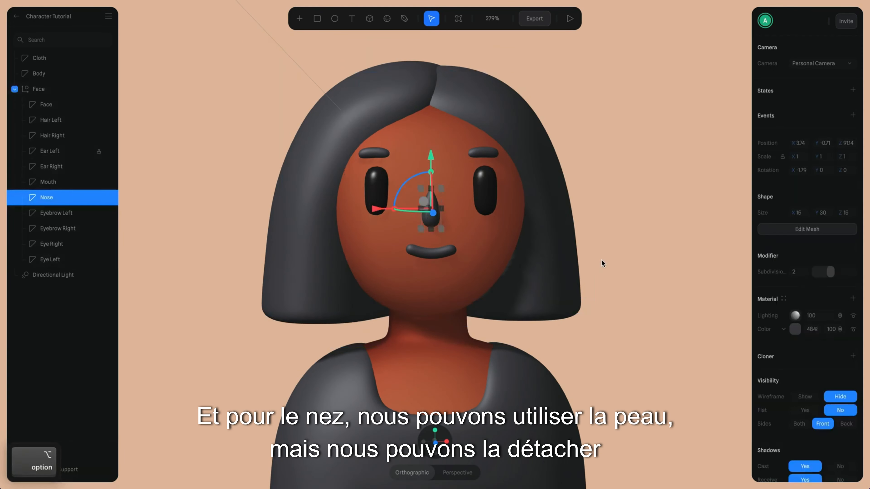
{"action": "left_click", "coordinate": [784, 299]}
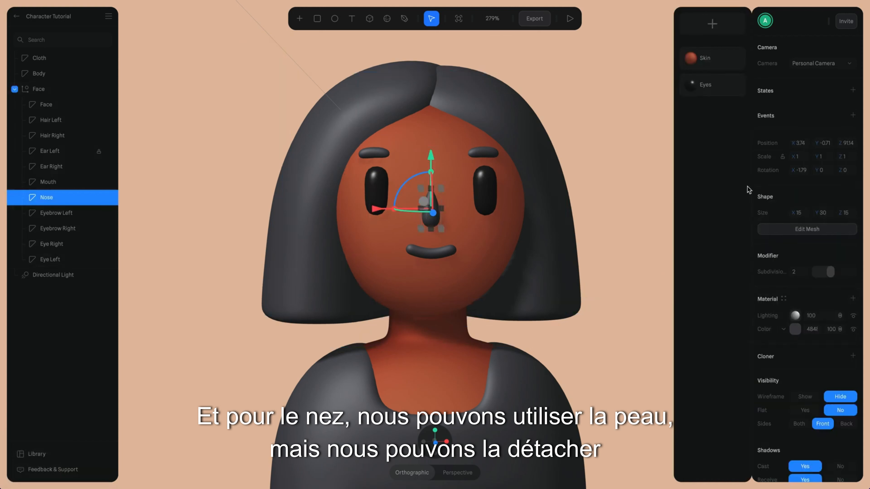
{"action": "left_click", "coordinate": [707, 56]}
{"action": "left_click", "coordinate": [854, 298]}
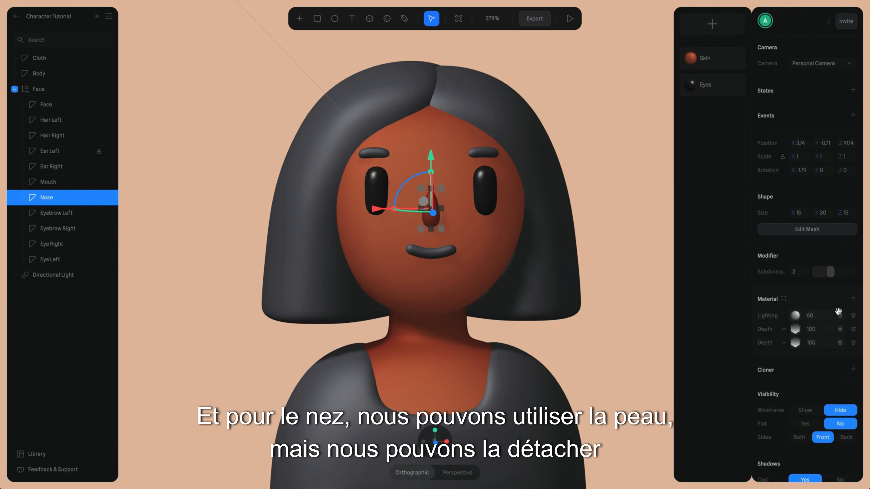
Set the start color of the nose's lower Depth layer to the pink E78C8C and its upper Depth layer's opacity to 67.
{"action": "left_click", "coordinate": [797, 346]}
{"action": "left_click", "coordinate": [793, 405]}
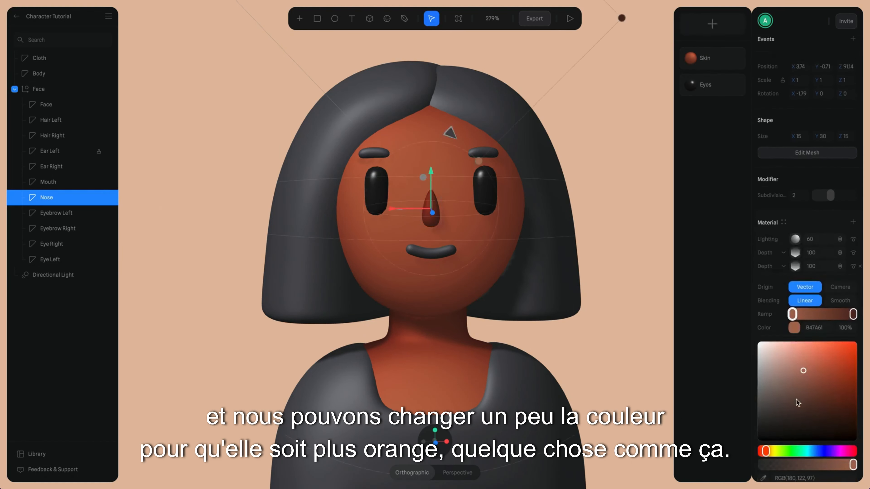
{"action": "scroll", "coordinate": [784, 428], "scroll_direction": "down", "scroll_amount": 3}
{"action": "left_click_drag", "start_coordinate": [766, 443], "coordinate": [761, 444]}
{"action": "left_click_drag", "start_coordinate": [805, 355], "coordinate": [804, 344]}
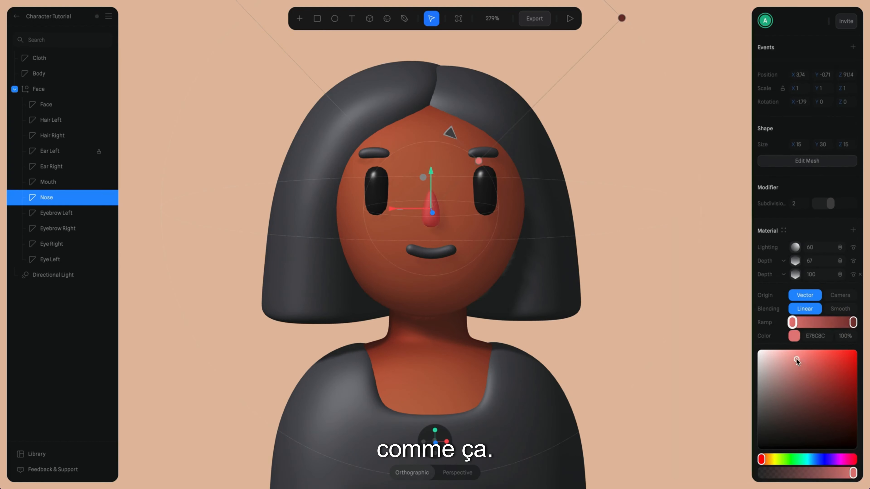
{"action": "key", "text": "Escape"}
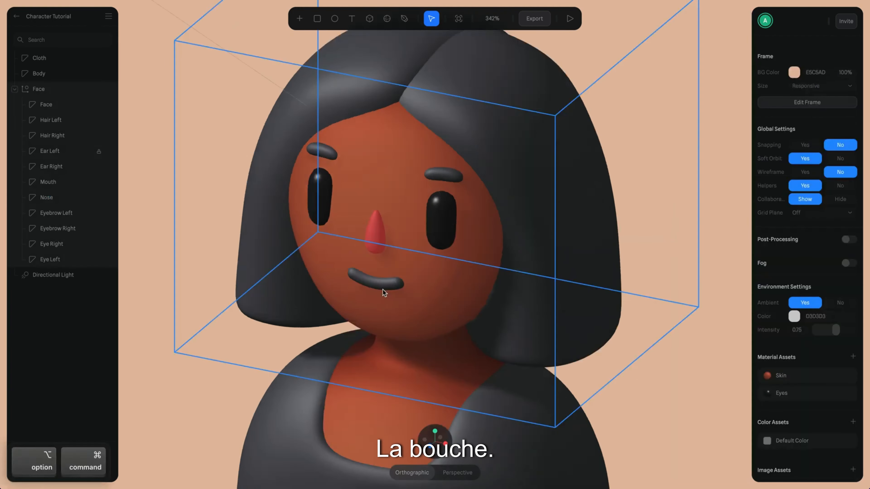
Assign the Skin material to the Mouth object and detach it from the shared asset.
{"action": "left_click", "coordinate": [384, 292], "text": "alt+super"}
{"action": "left_click", "coordinate": [788, 242]}
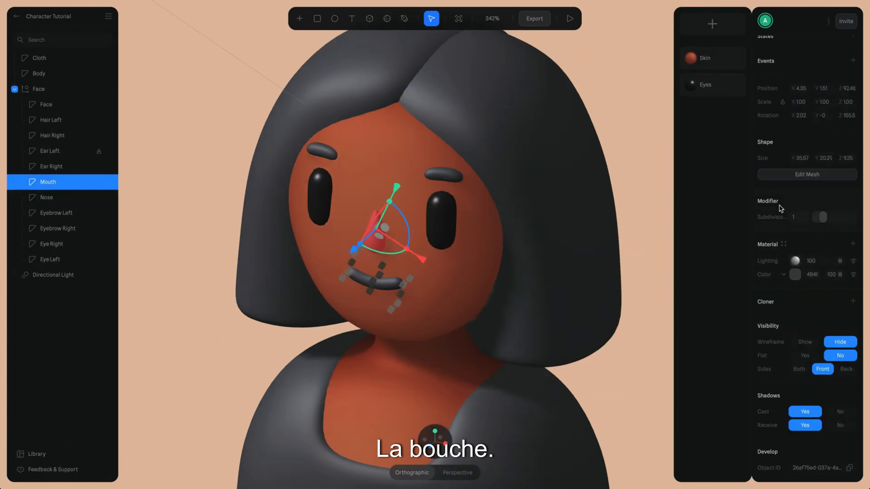
{"action": "left_click", "coordinate": [711, 67]}
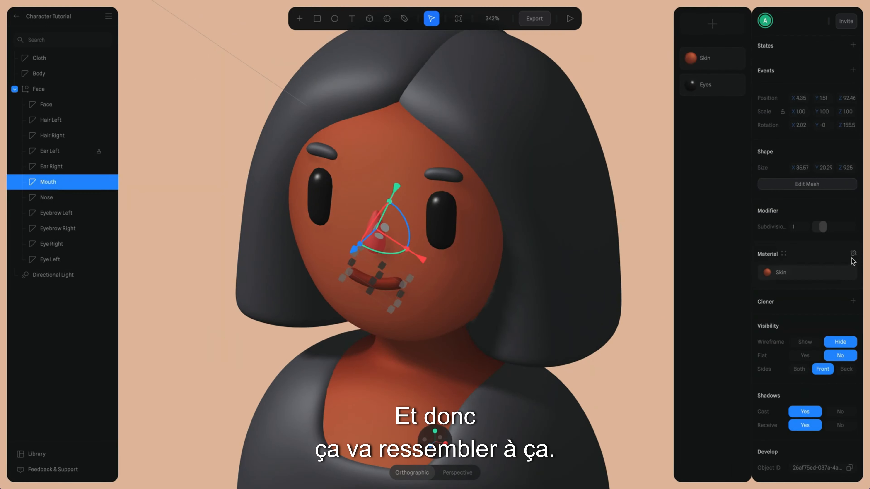
{"action": "left_click", "coordinate": [854, 254]}
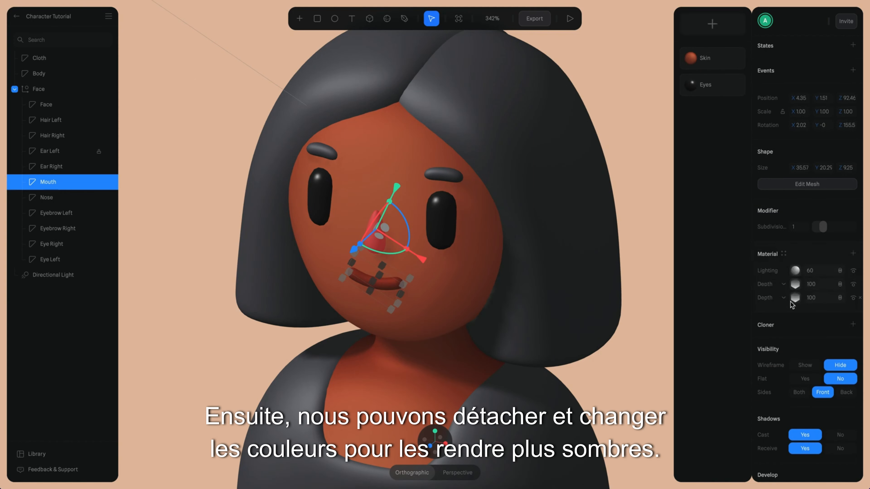
Set the mouth's lower Depth layer to start color 9F4444 and end color 924949, and its upper Depth layer's opacity to 68.
{"action": "left_click", "coordinate": [795, 285]}
{"action": "left_click", "coordinate": [796, 360]}
{"action": "scroll", "coordinate": [799, 365], "scroll_direction": "down", "scroll_amount": 2}
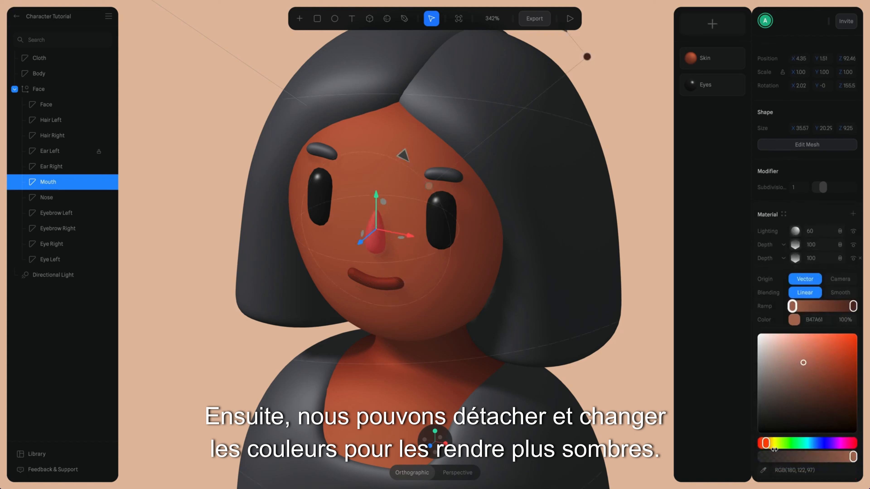
{"action": "left_click_drag", "start_coordinate": [774, 449], "coordinate": [761, 445]}
{"action": "left_click", "coordinate": [825, 383]}
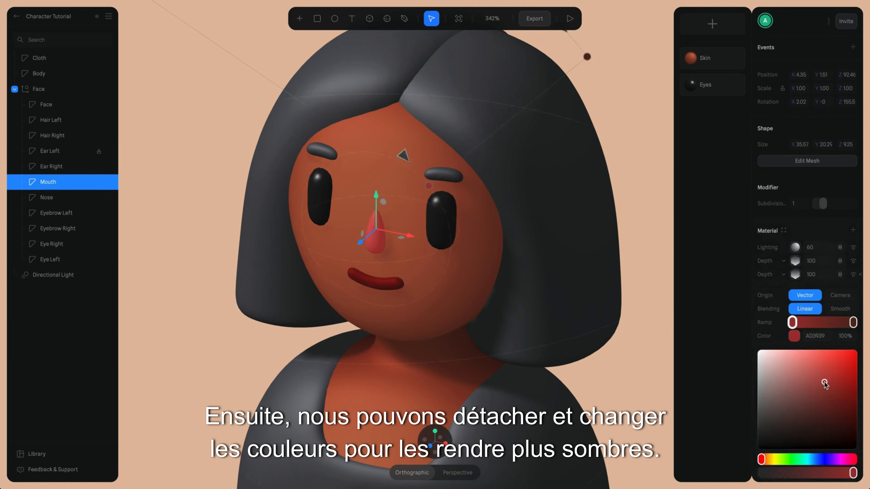
{"action": "left_click_drag", "start_coordinate": [818, 390], "coordinate": [815, 389]}
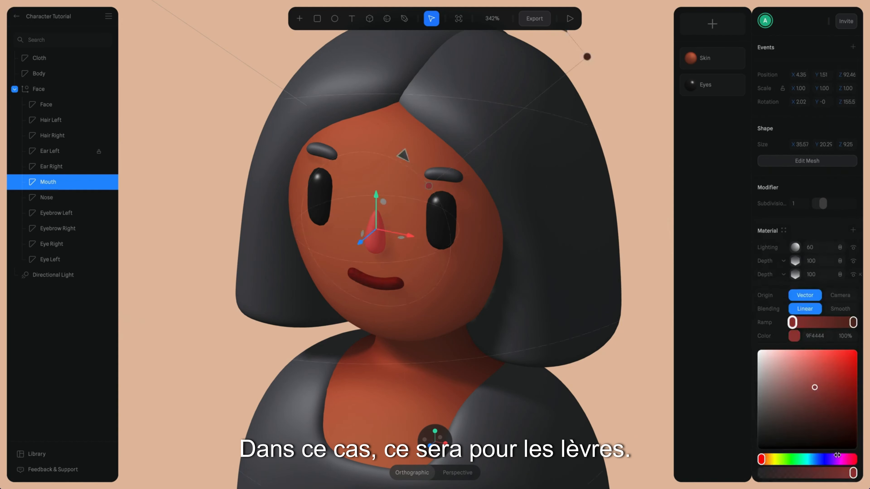
{"action": "left_click", "coordinate": [853, 322]}
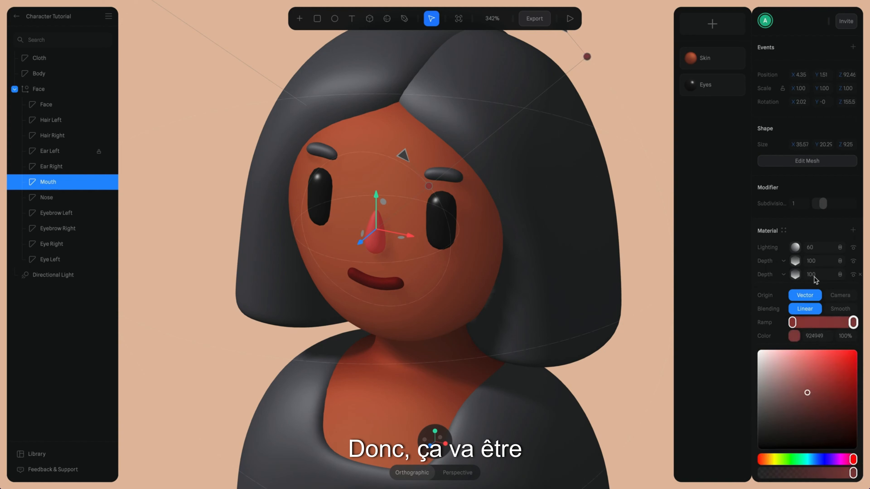
{"action": "left_click_drag", "start_coordinate": [804, 260], "coordinate": [793, 261]}
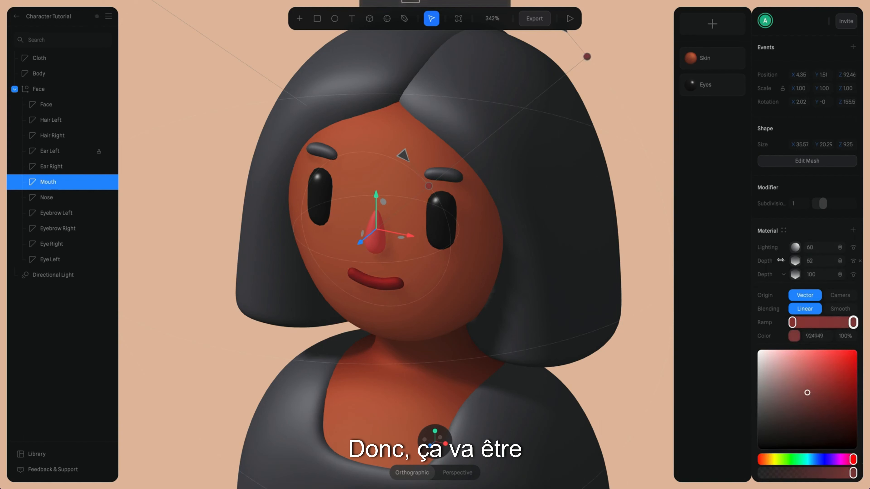
{"action": "left_click", "coordinate": [795, 275]}
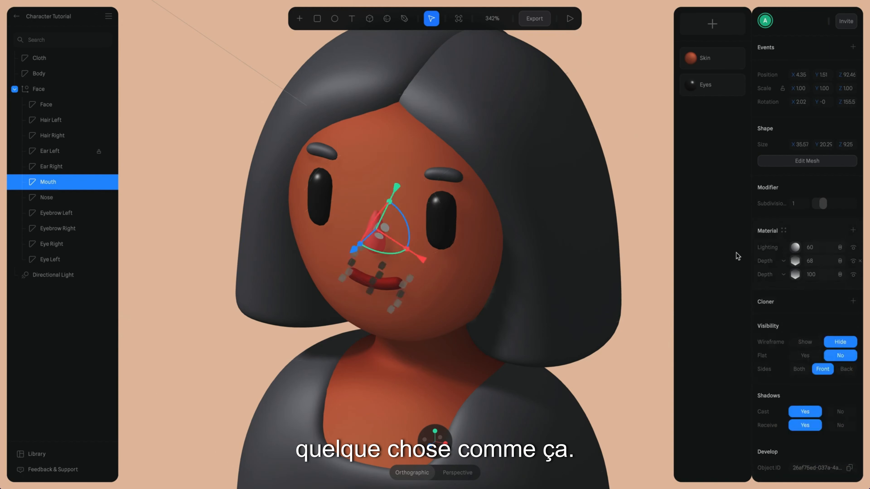
Create a new material asset named Hair.
{"action": "left_click", "coordinate": [555, 106]}
{"action": "scroll", "coordinate": [555, 105], "scroll_direction": "down", "scroll_amount": 5}
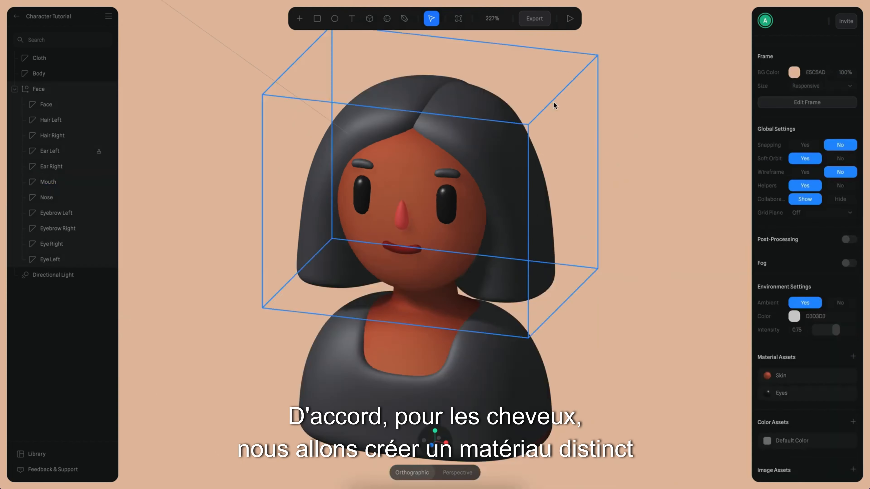
{"action": "left_click", "coordinate": [853, 357]}
{"action": "double_click", "coordinate": [799, 410]}
{"action": "type", "text": "Hair"}
{"action": "key", "text": "Return"}
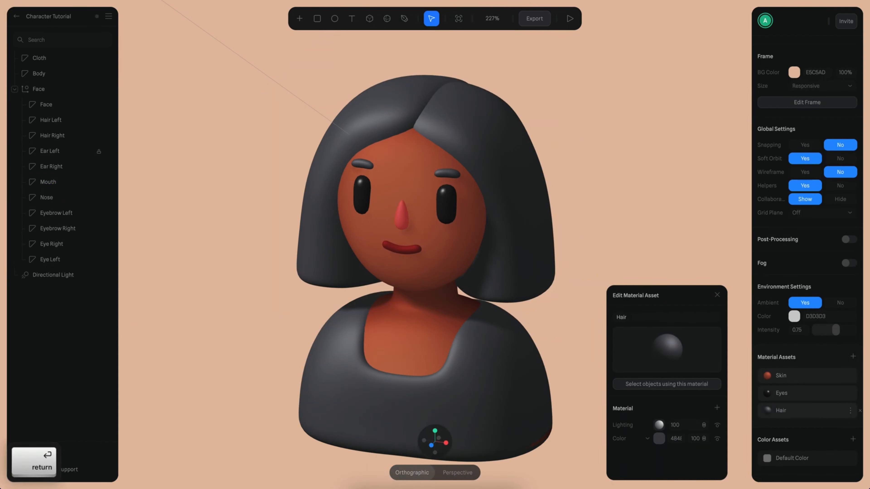
Change the Hair material's Color layer to Depth and apply the material to both hair halves.
{"action": "left_click", "coordinate": [659, 439]}
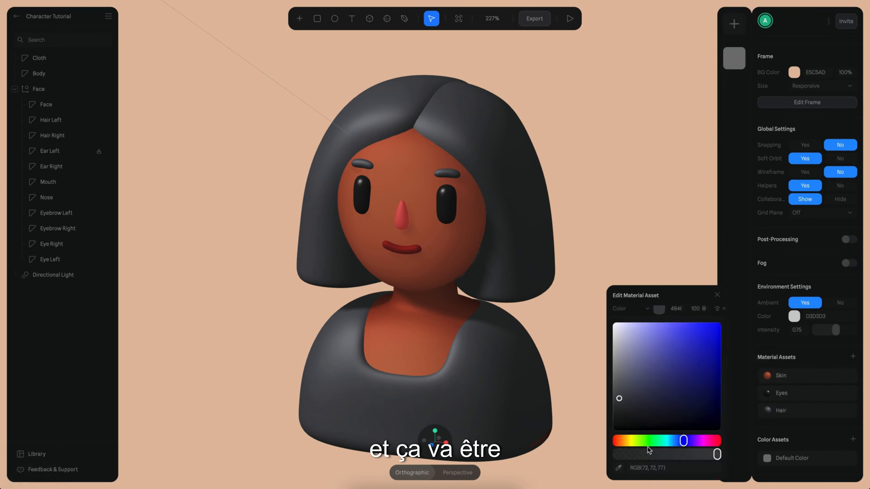
{"action": "scroll", "coordinate": [681, 358], "scroll_direction": "up", "scroll_amount": 2}
{"action": "left_click", "coordinate": [645, 363]}
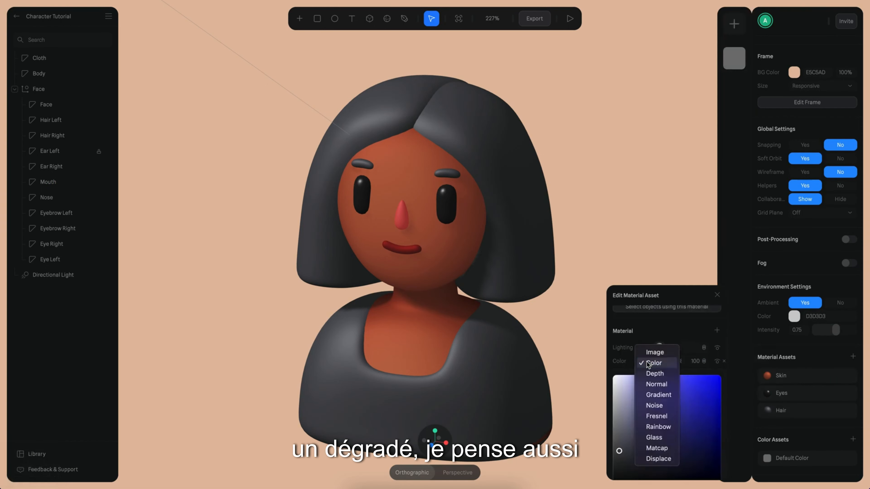
{"action": "left_click", "coordinate": [658, 375]}
{"action": "left_click_drag", "start_coordinate": [786, 416], "coordinate": [340, 107]}
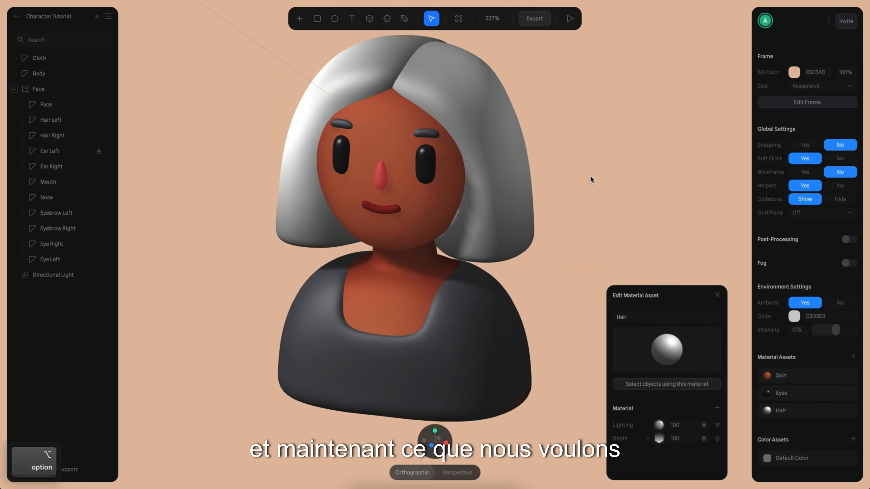
Set the Hair material's Depth layer type to Linear with direction X 0, Y 1, Z 0.
{"action": "left_click", "coordinate": [659, 438]}
{"action": "scroll", "coordinate": [666, 428], "scroll_direction": "down", "scroll_amount": 1}
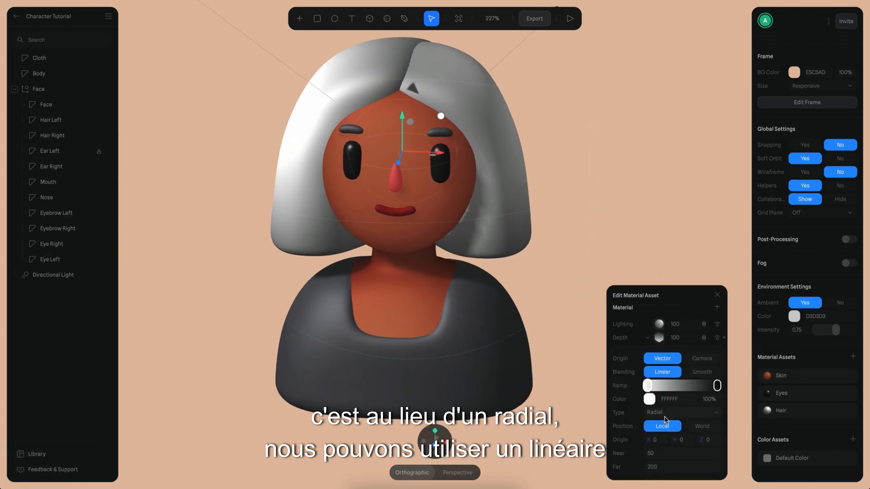
{"action": "left_click", "coordinate": [664, 413]}
{"action": "left_click", "coordinate": [665, 405]}
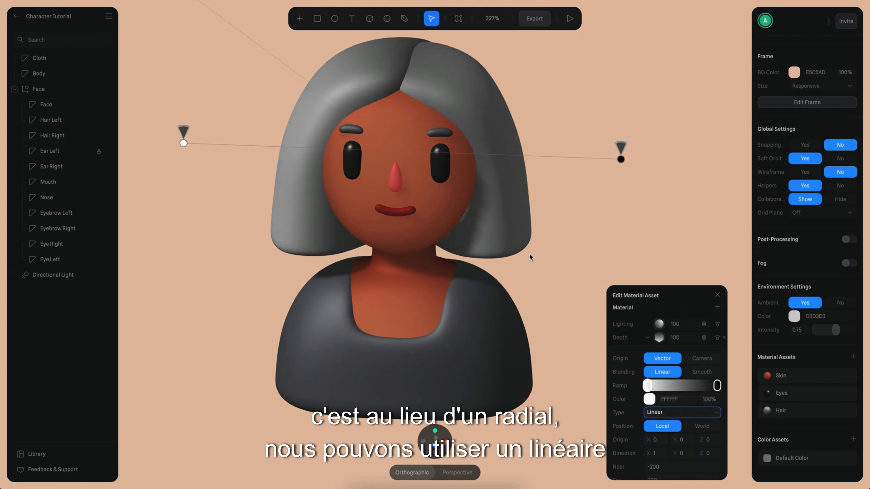
{"action": "left_click", "coordinate": [682, 453]}
{"action": "type", "text": "1"}
{"action": "key", "text": "Return"}
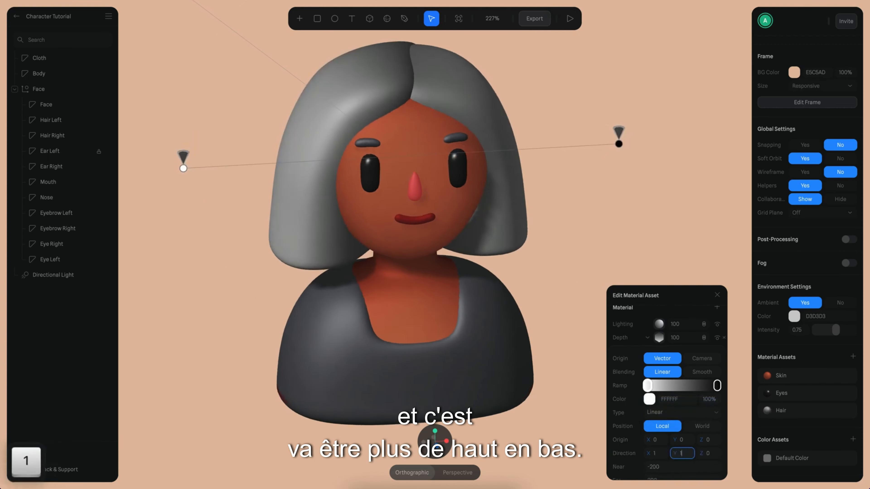
{"action": "type", "text": "0"}
{"action": "key", "text": "Return"}
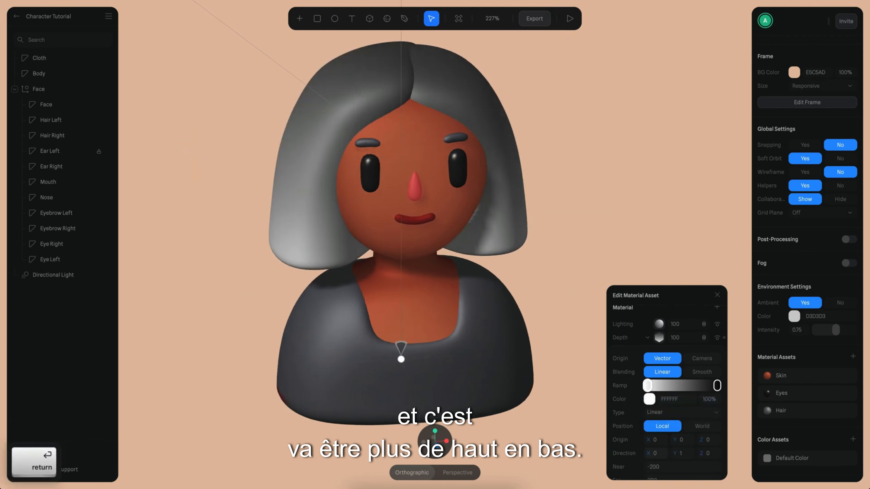
Reposition the Hair gradient's end handles to run diagonally from the crown on the light's side down past the chin.
{"action": "scroll", "coordinate": [457, 96], "scroll_direction": "down", "scroll_amount": 3, "text": "alt"}
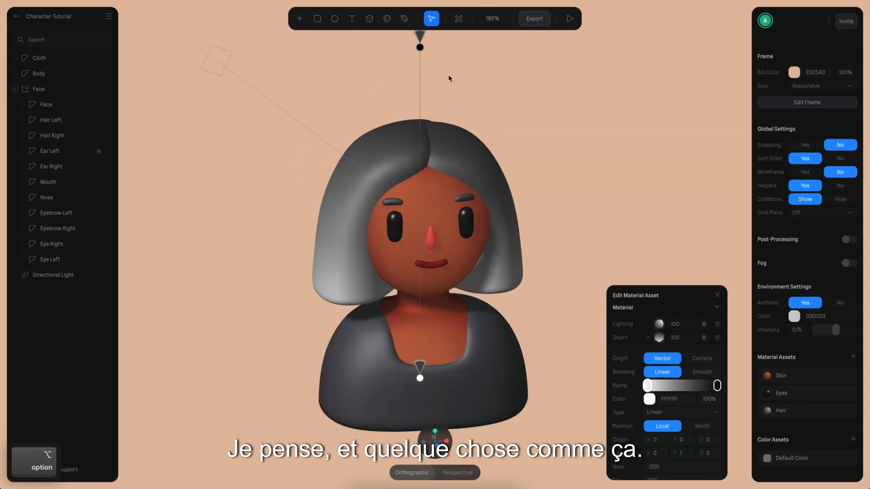
{"action": "left_click_drag", "start_coordinate": [420, 34], "coordinate": [408, 141]}
{"action": "left_click_drag", "start_coordinate": [419, 367], "coordinate": [420, 285]}
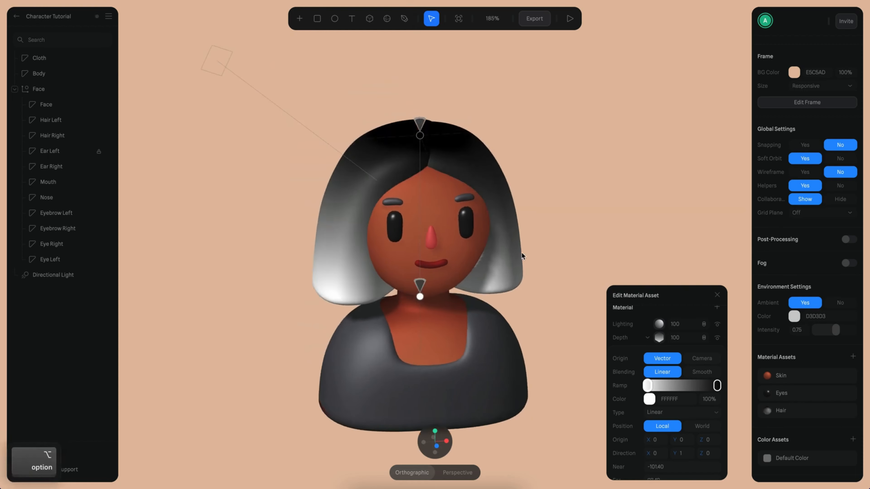
{"action": "left_click_drag", "start_coordinate": [515, 263], "coordinate": [538, 262], "text": "alt"}
{"action": "left_click", "coordinate": [424, 122]}
{"action": "left_click_drag", "start_coordinate": [395, 130], "coordinate": [344, 134]}
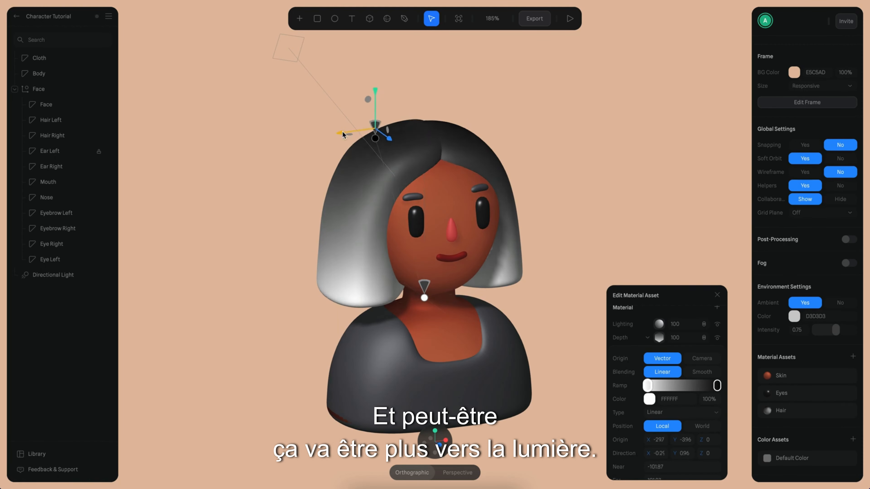
{"action": "left_click_drag", "start_coordinate": [391, 300], "coordinate": [437, 294]}
Reverse the Hair Depth ramp so white falls at the crown, and set its blending to Smooth.
{"action": "left_click_drag", "start_coordinate": [647, 386], "coordinate": [621, 395]}
{"action": "left_click_drag", "start_coordinate": [690, 386], "coordinate": [716, 386]}
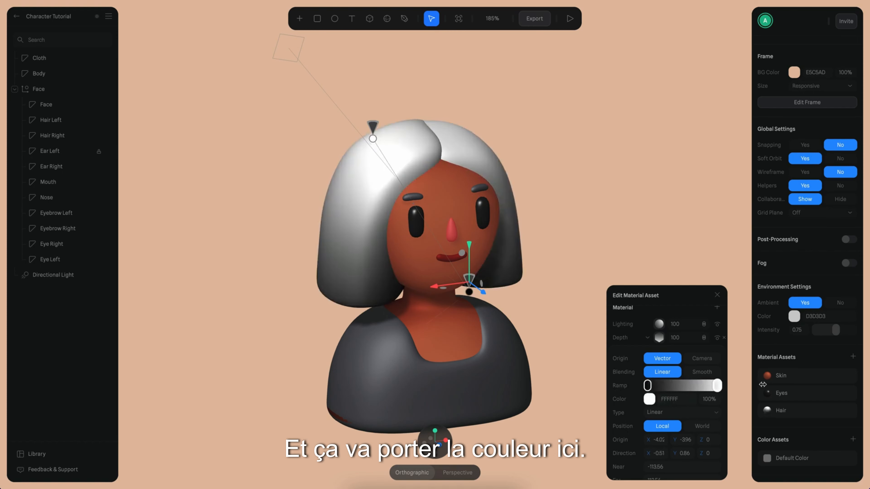
{"action": "left_click_drag", "start_coordinate": [579, 288], "coordinate": [550, 287], "text": "alt"}
{"action": "left_click", "coordinate": [704, 372]}
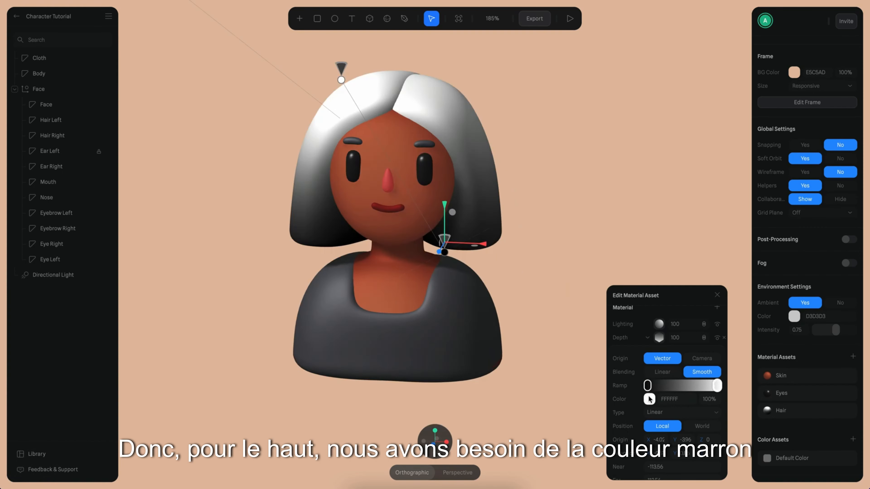
Recolor the Hair Depth ramp with brown 6D402F at the crown and dark brown 20150A at the lower end.
{"action": "left_click", "coordinate": [649, 399]}
{"action": "left_click_drag", "start_coordinate": [672, 373], "coordinate": [675, 401]}
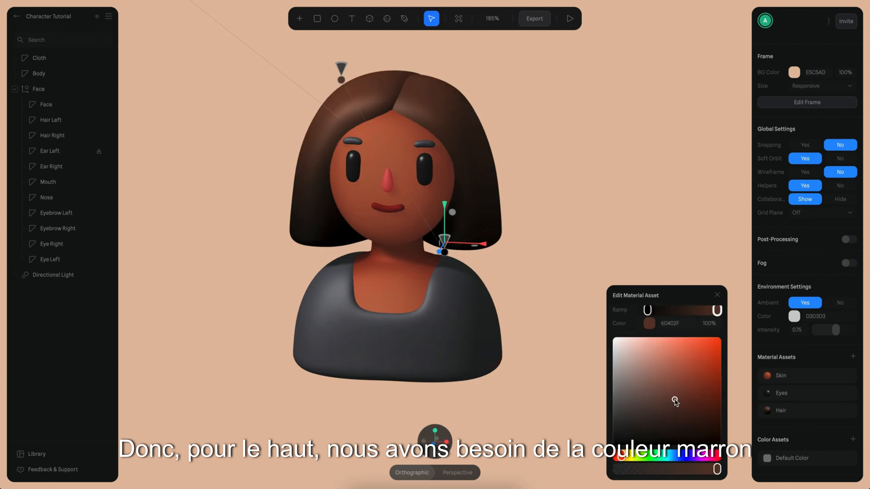
{"action": "left_click", "coordinate": [647, 310]}
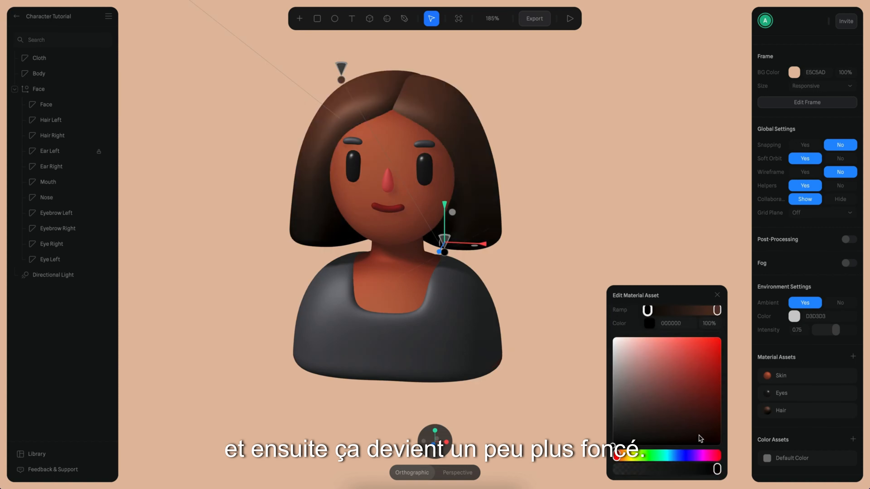
{"action": "scroll", "coordinate": [674, 338], "scroll_direction": "up", "scroll_amount": 2}
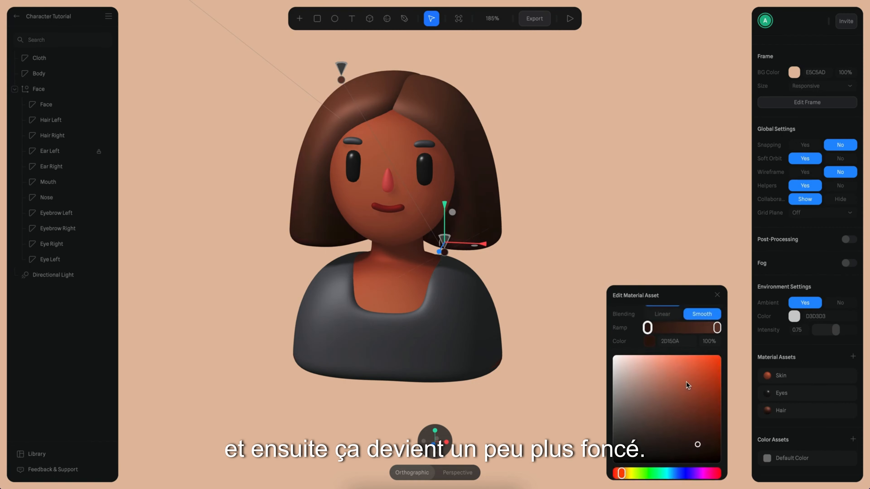
Set the Hair material's Lighting opacity to 80 and change that layer's blend mode.
{"action": "scroll", "coordinate": [708, 332], "scroll_direction": "up", "scroll_amount": 4}
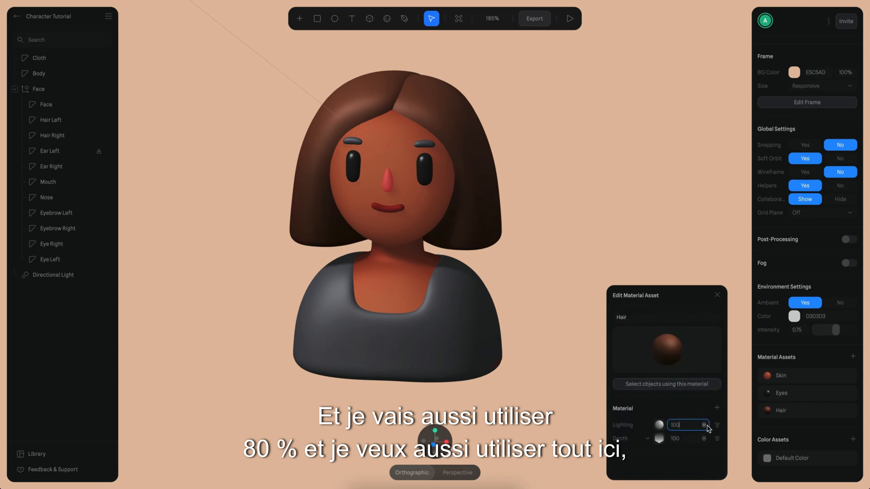
{"action": "type", "text": "80"}
{"action": "key", "text": "Return"}
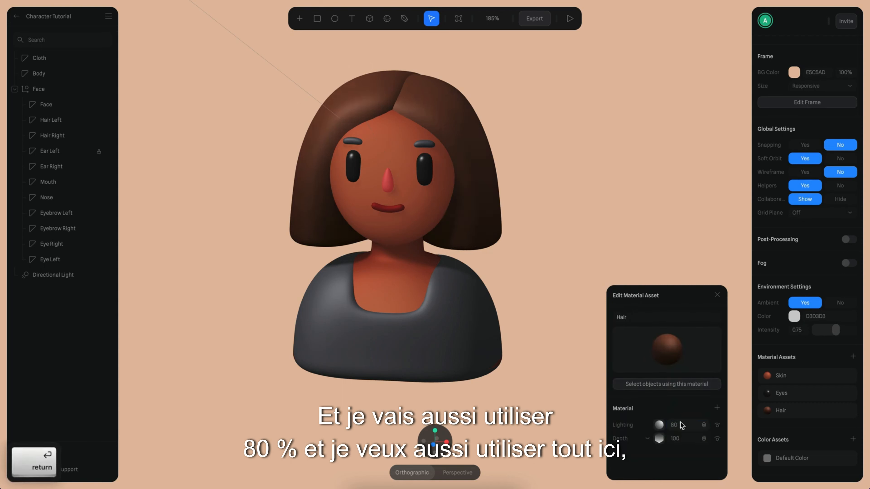
{"action": "left_click", "coordinate": [706, 426]}
{"action": "left_click", "coordinate": [706, 458]}
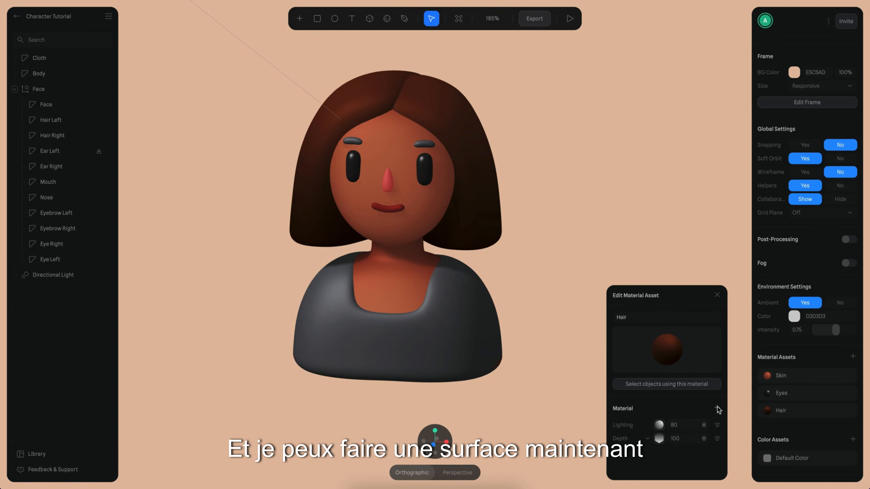
Add a Fresnel layer above Lighting in the Hair material and set its color to black 000000.
{"action": "left_click", "coordinate": [717, 408]}
{"action": "left_click", "coordinate": [647, 425]}
{"action": "scroll", "coordinate": [668, 454], "scroll_direction": "down", "scroll_amount": 3}
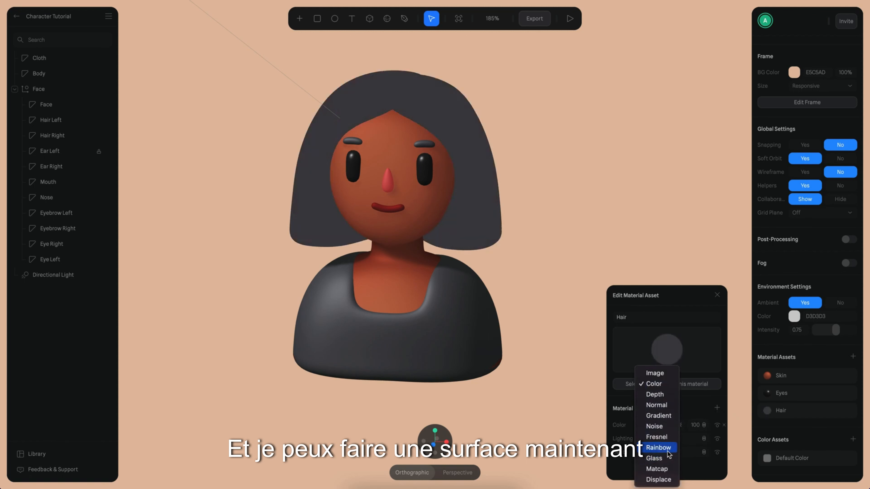
{"action": "left_click", "coordinate": [664, 438]}
{"action": "left_click_drag", "start_coordinate": [563, 186], "coordinate": [483, 147], "text": "alt"}
{"action": "left_click", "coordinate": [659, 425]}
{"action": "scroll", "coordinate": [651, 422], "scroll_direction": "down", "scroll_amount": 2}
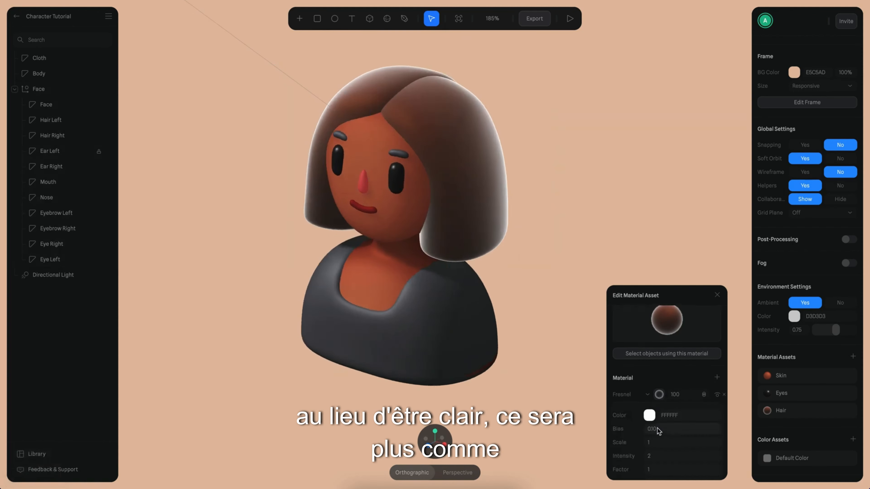
{"action": "left_click", "coordinate": [646, 415]}
{"action": "left_click", "coordinate": [641, 390]}
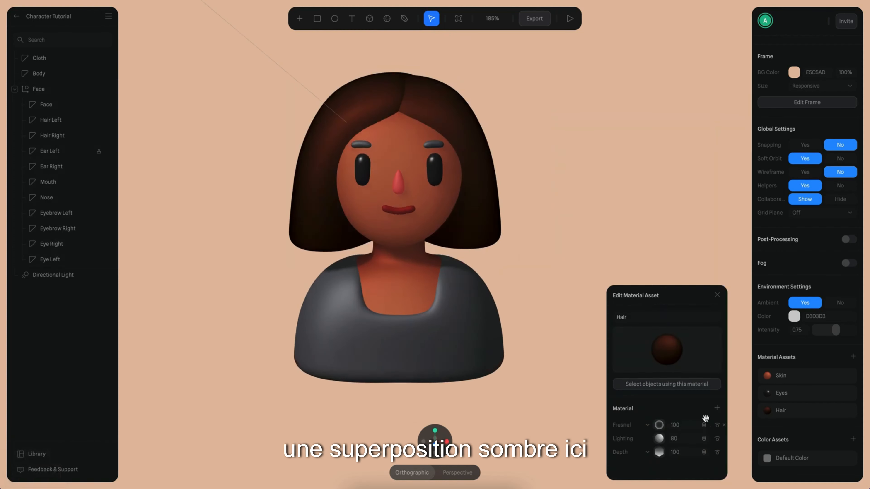
Change the black Fresnel layer's blend mode and lower its bias to about -0.32.
{"action": "left_click", "coordinate": [706, 425]}
{"action": "left_click", "coordinate": [712, 459]}
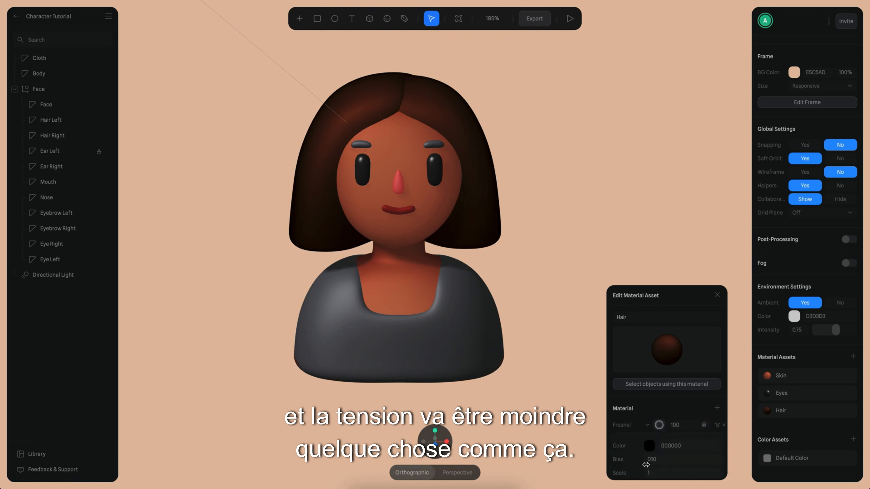
{"action": "left_click_drag", "start_coordinate": [646, 465], "coordinate": [633, 464]}
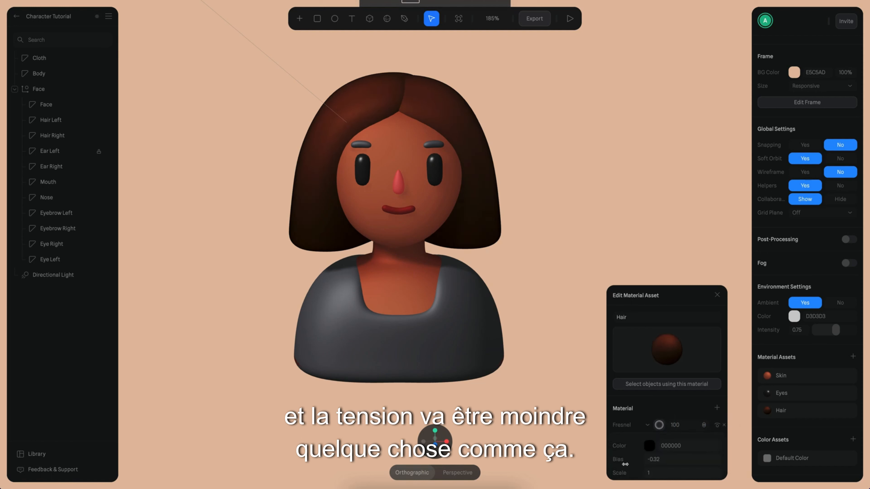
{"action": "left_click", "coordinate": [693, 425]}
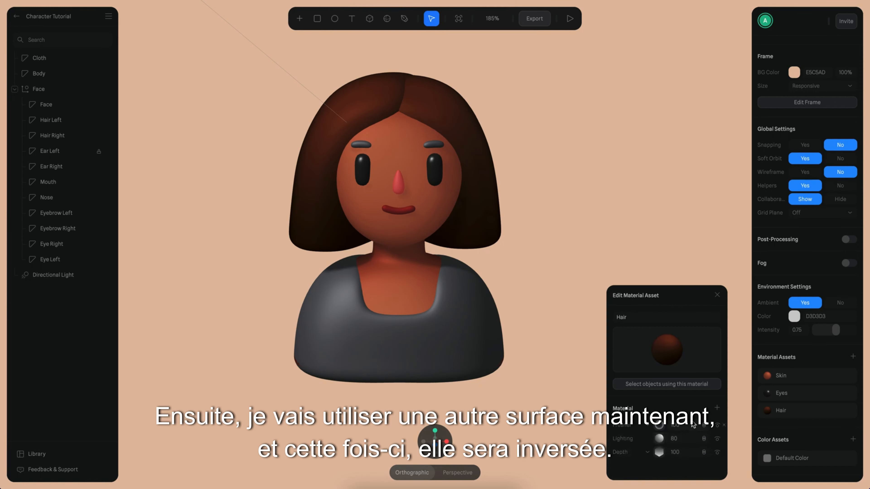
Add a second Fresnel layer to the Hair material with bias -1.18, intensity -0.36 and factor 1.25.
{"action": "left_click", "coordinate": [717, 408]}
{"action": "left_click", "coordinate": [649, 425]}
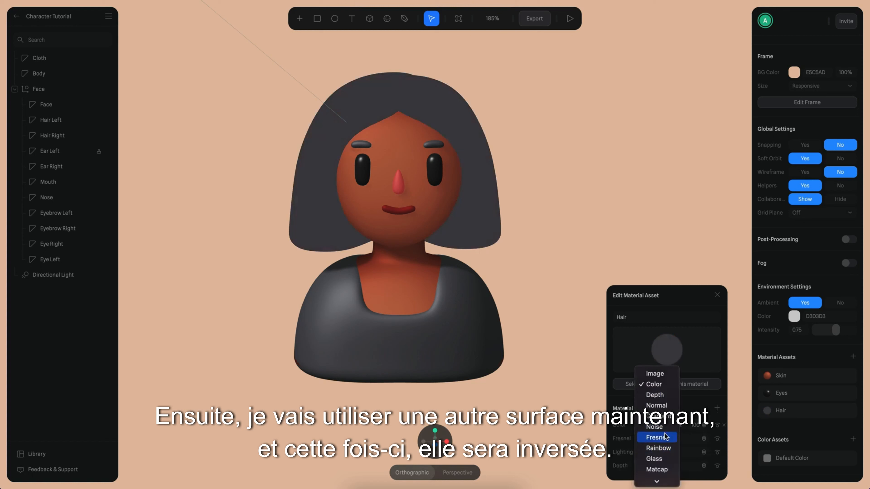
{"action": "left_click", "coordinate": [665, 437]}
{"action": "scroll", "coordinate": [661, 432], "scroll_direction": "down", "scroll_amount": 1}
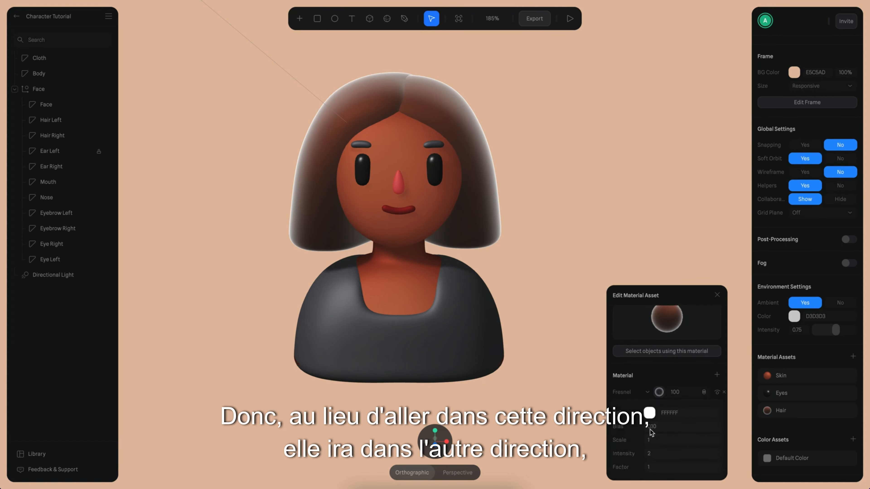
{"action": "left_click_drag", "start_coordinate": [647, 452], "coordinate": [646, 429]}
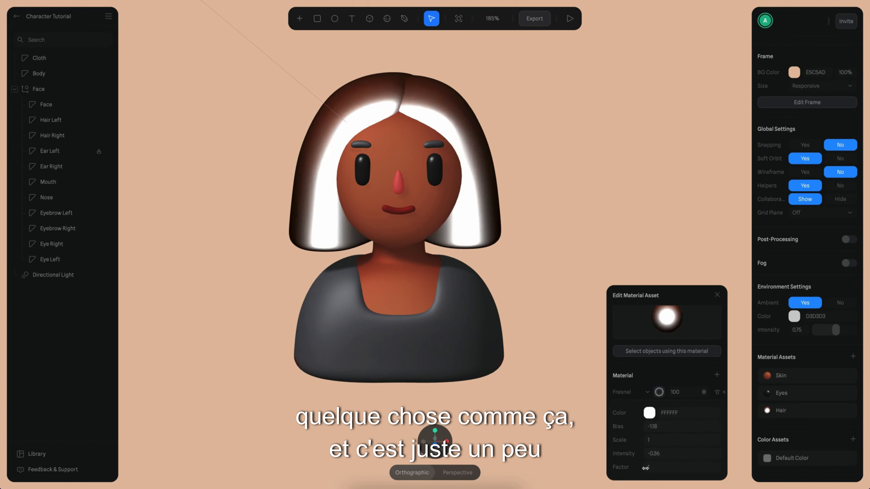
{"action": "left_click_drag", "start_coordinate": [645, 467], "coordinate": [650, 468]}
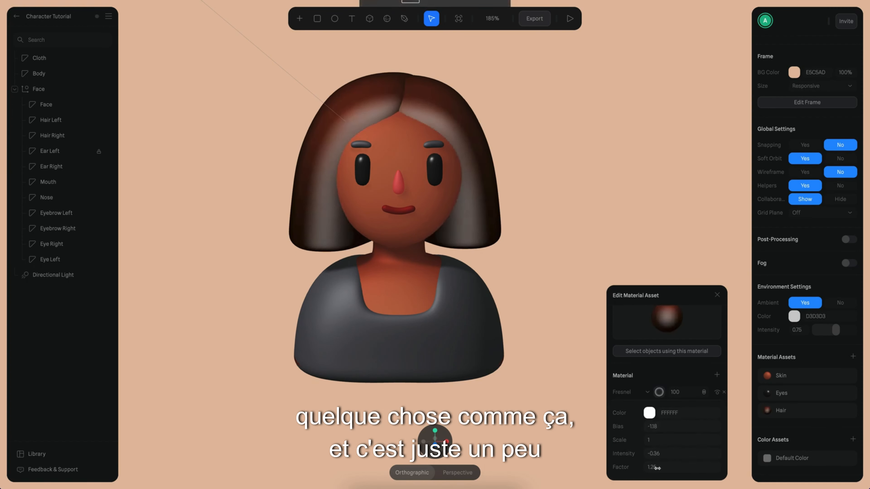
Color the new Hair Fresnel layer orange FF9E5C and change its blend mode.
{"action": "left_click", "coordinate": [649, 413]}
{"action": "left_click_drag", "start_coordinate": [677, 375], "coordinate": [667, 324]}
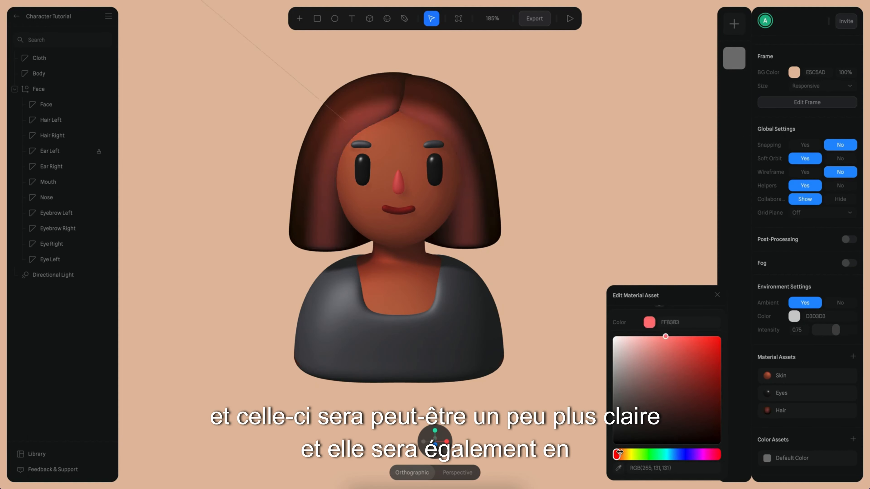
{"action": "left_click_drag", "start_coordinate": [619, 453], "coordinate": [624, 453]}
{"action": "left_click_drag", "start_coordinate": [679, 355], "coordinate": [682, 335]}
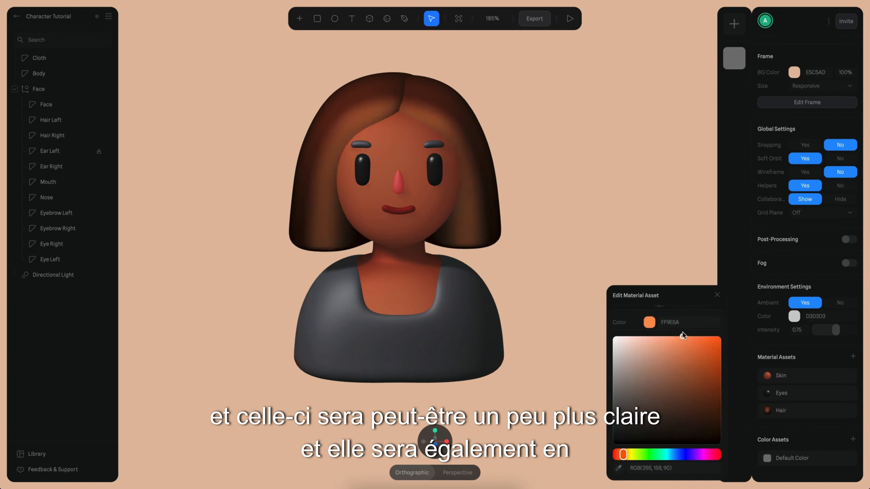
{"action": "left_click", "coordinate": [708, 380]}
{"action": "left_click", "coordinate": [711, 412]}
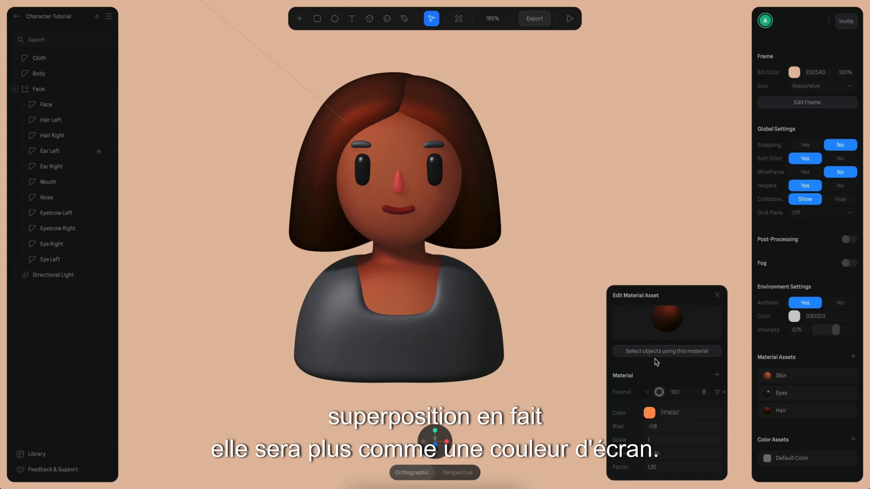
{"action": "left_click", "coordinate": [711, 390]}
{"action": "left_click", "coordinate": [711, 384]}
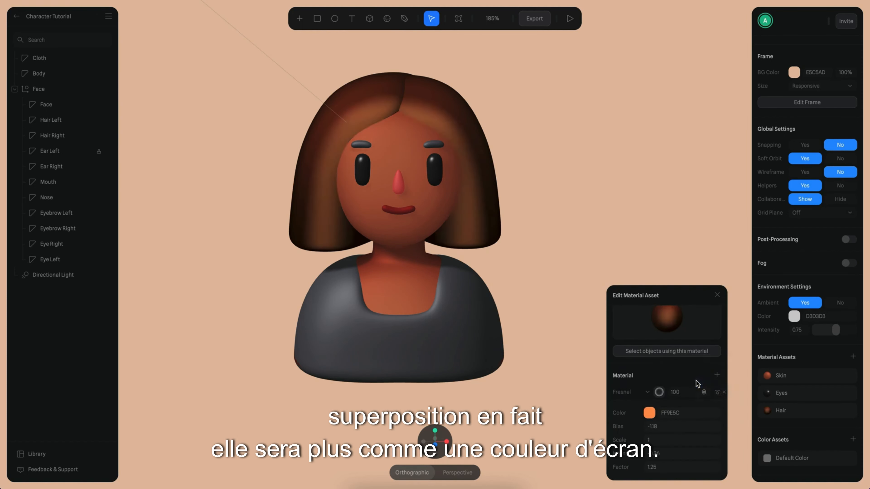
Move the Hair material's Lighting layer above both Fresnel layers and lower one Fresnel layer's opacity to 49.
{"action": "left_click_drag", "start_coordinate": [649, 393], "coordinate": [644, 395]}
{"action": "left_click", "coordinate": [647, 392]}
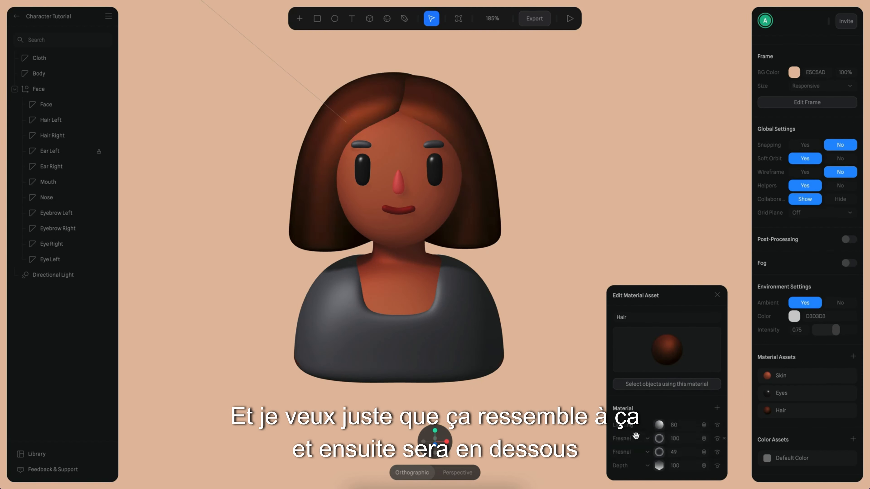
{"action": "key", "text": "Return"}
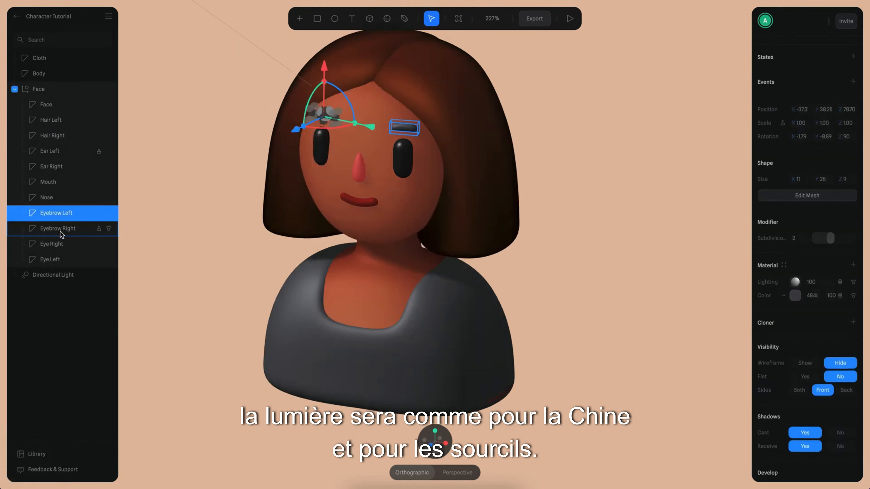
Apply the Hair material asset to both Eyebrow Left and Eyebrow Right.
{"action": "left_click", "coordinate": [58, 228], "text": "super"}
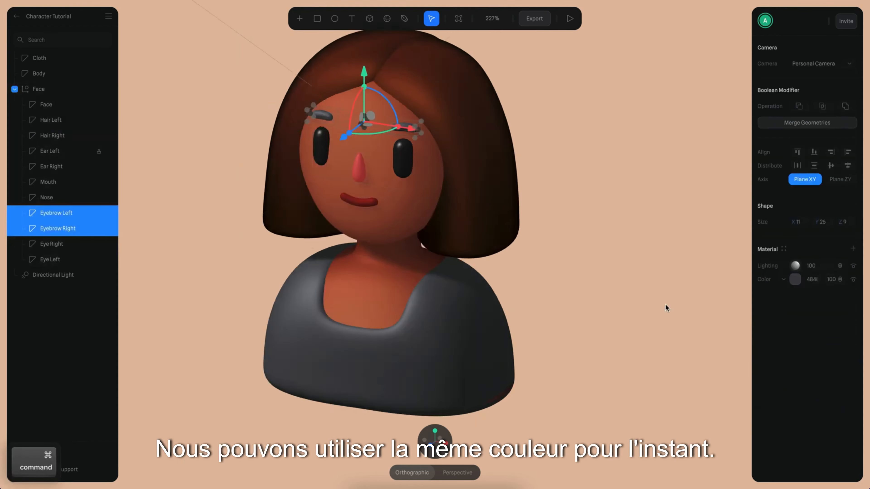
{"action": "left_click", "coordinate": [784, 250]}
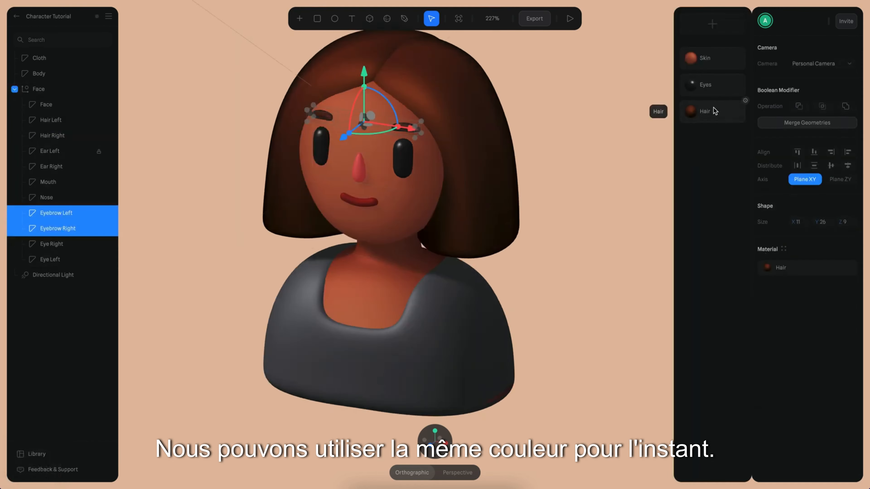
{"action": "key", "text": "Escape"}
{"action": "key", "text": "alt+c"}
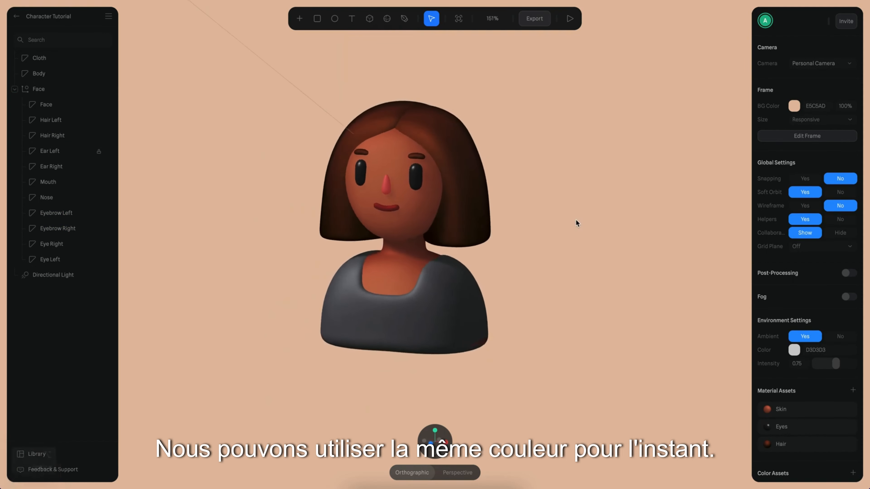
Apply the Skin material asset to the Cloth shape as its starting material.
{"action": "scroll", "coordinate": [613, 223], "scroll_direction": "up", "scroll_amount": 3}
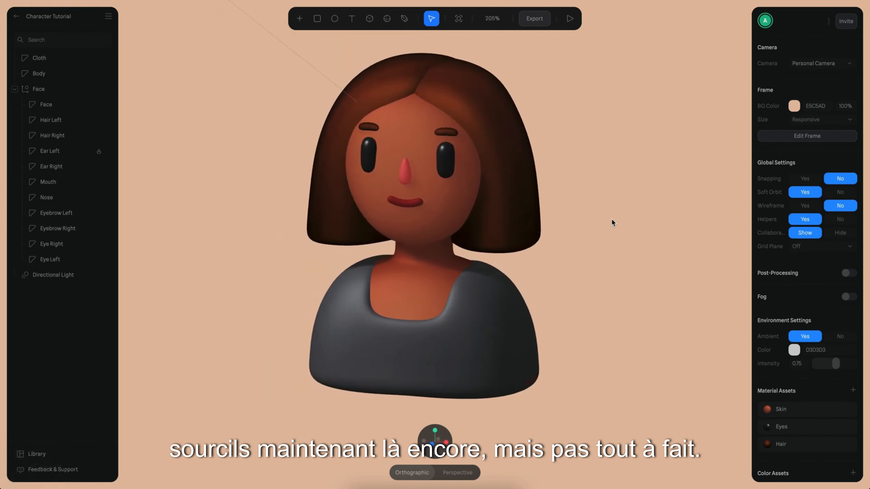
{"action": "left_click", "coordinate": [490, 363], "text": "alt"}
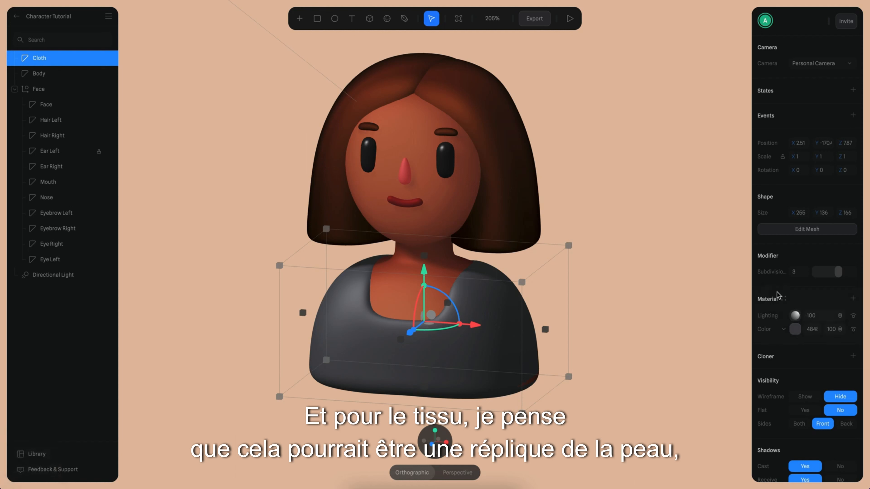
{"action": "left_click", "coordinate": [783, 299]}
{"action": "left_click_drag", "start_coordinate": [708, 58], "coordinate": [823, 304]}
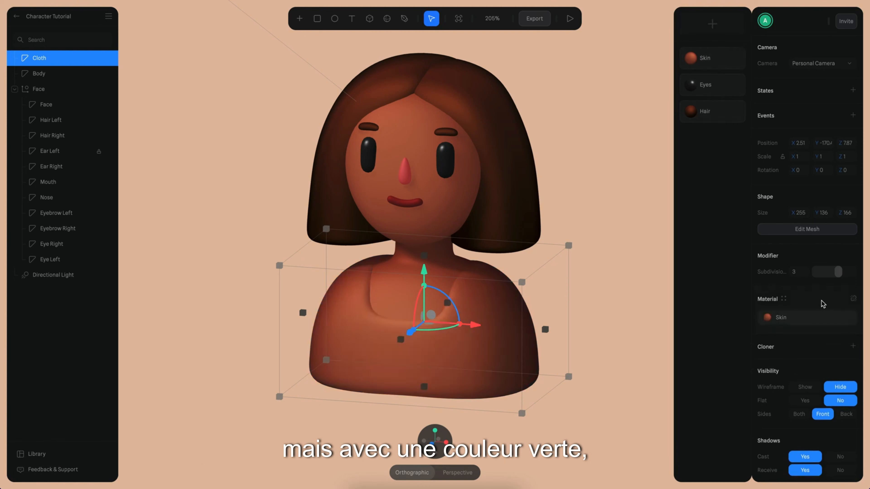
Detach the Cloth's material from the Skin asset and recolor its lower Depth ramp with green 248F6F and dark blue.
{"action": "left_click_drag", "start_coordinate": [791, 443], "coordinate": [806, 444]}
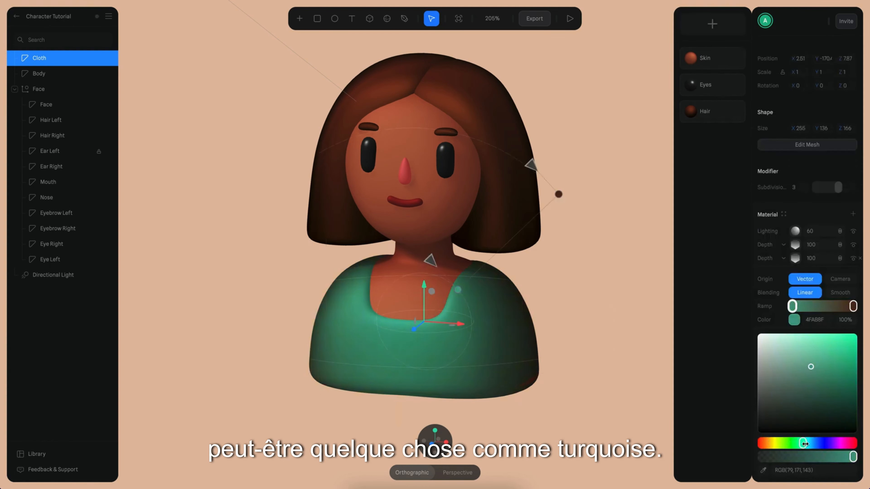
{"action": "left_click", "coordinate": [852, 308]}
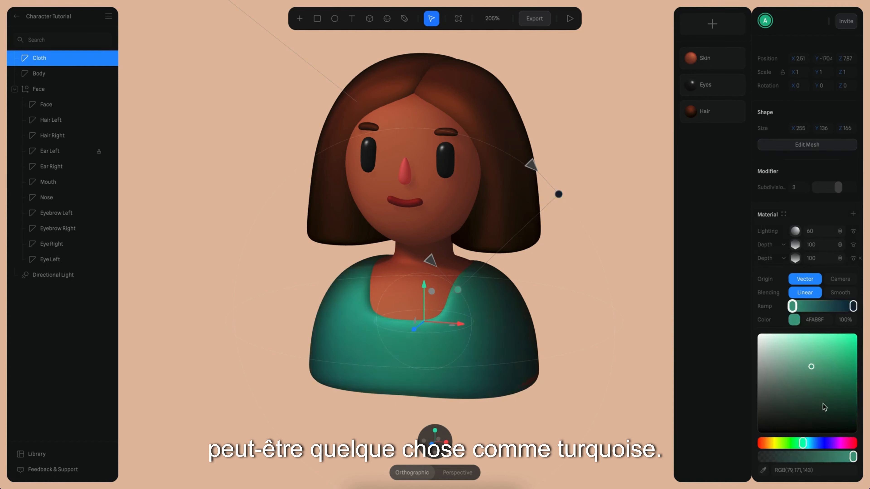
{"action": "left_click_drag", "start_coordinate": [817, 369], "coordinate": [820, 373]}
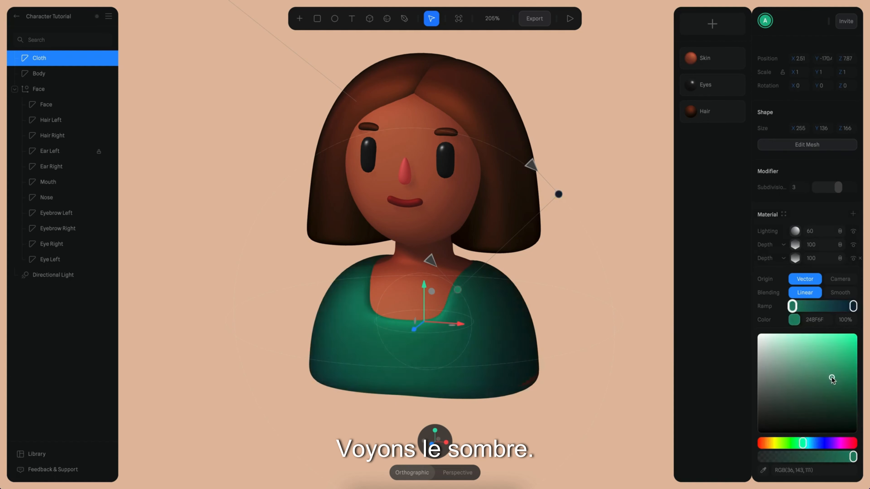
{"action": "left_click", "coordinate": [619, 288]}
Widen the Cloth shape to 258 along X to cover the body poking through at its side.
{"action": "scroll", "coordinate": [619, 288], "scroll_direction": "down", "scroll_amount": 3}
{"action": "scroll", "coordinate": [586, 318], "scroll_direction": "up", "scroll_amount": 4, "text": "super"}
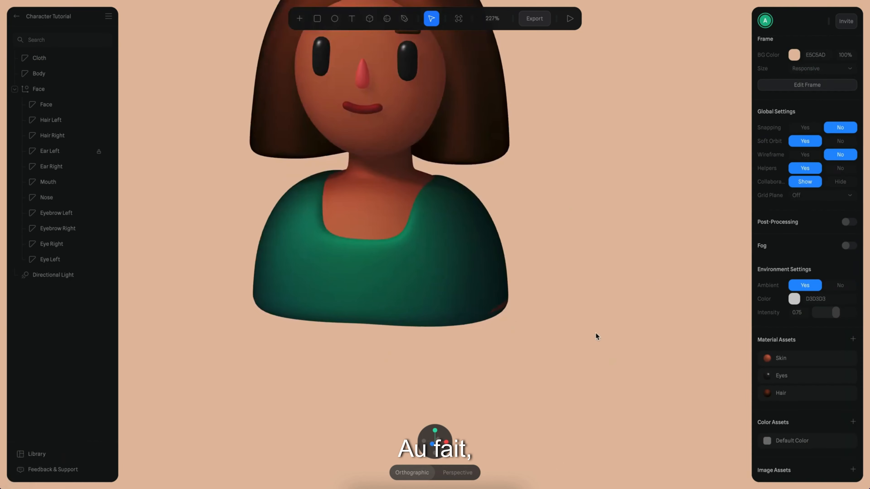
{"action": "left_click_drag", "start_coordinate": [586, 317], "coordinate": [573, 301], "text": "alt"}
{"action": "left_click", "coordinate": [514, 257]}
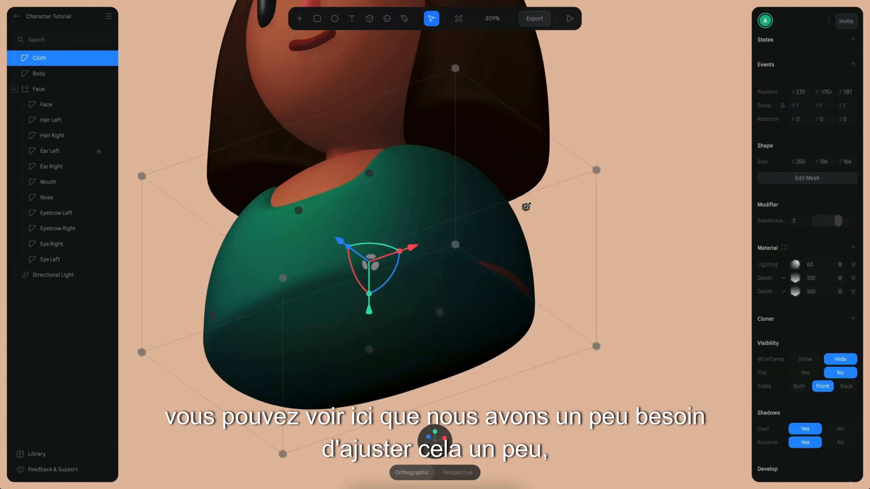
{"action": "left_click_drag", "start_coordinate": [527, 207], "coordinate": [529, 207], "text": "alt"}
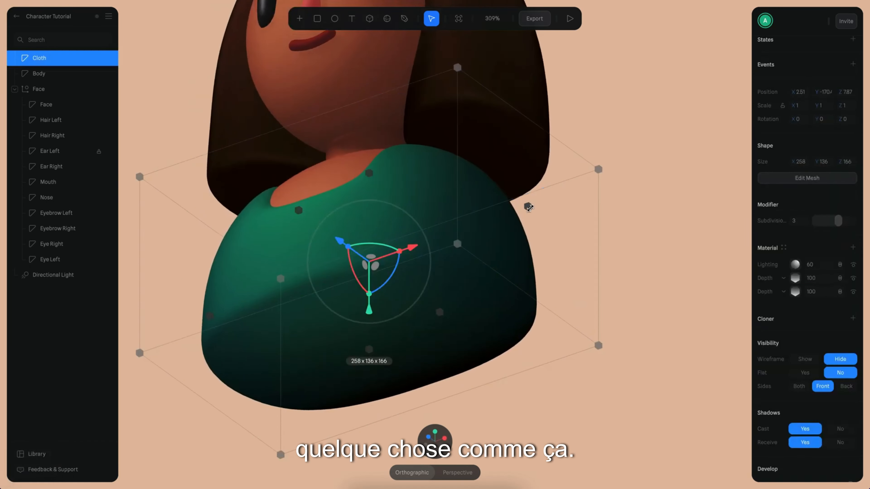
{"action": "left_click", "coordinate": [641, 302]}
Duplicate the Directional Light and place both lights above Cloth in the object list.
{"action": "scroll", "coordinate": [640, 302], "scroll_direction": "down", "scroll_amount": 4, "text": "super"}
{"action": "left_click_drag", "start_coordinate": [600, 314], "coordinate": [610, 332], "text": "alt"}
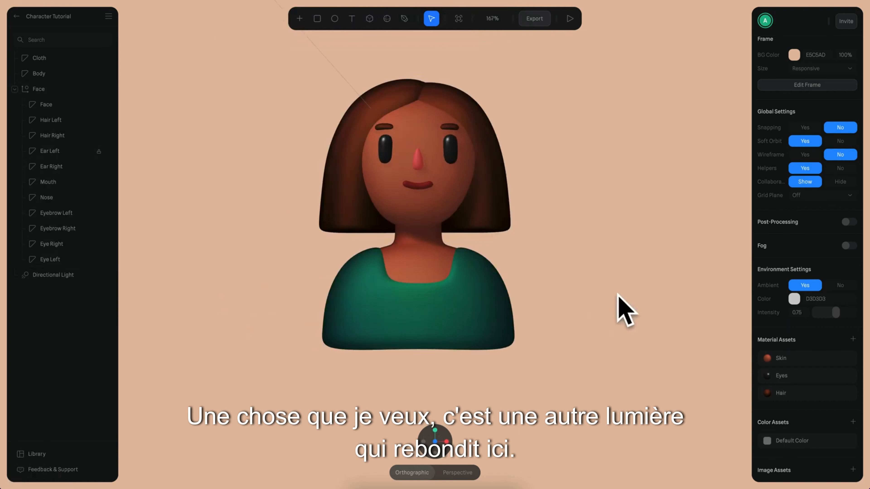
{"action": "key", "text": "ctrl+s"}
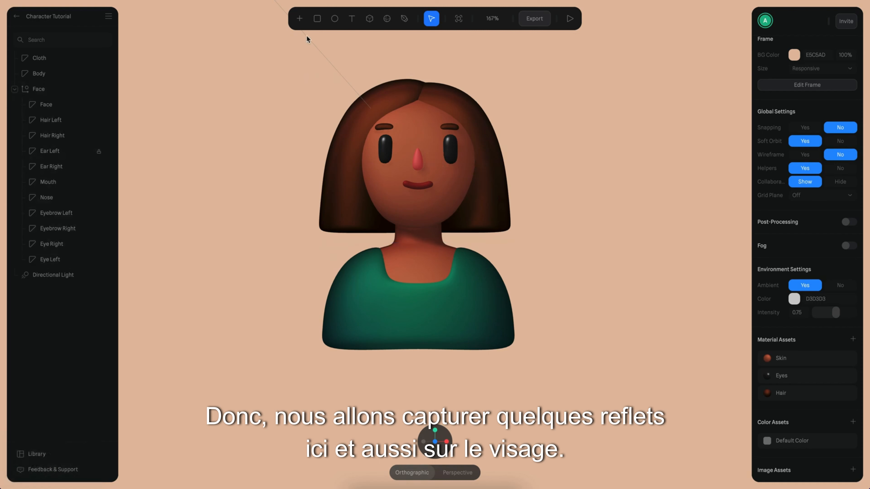
{"action": "left_click", "coordinate": [65, 275]}
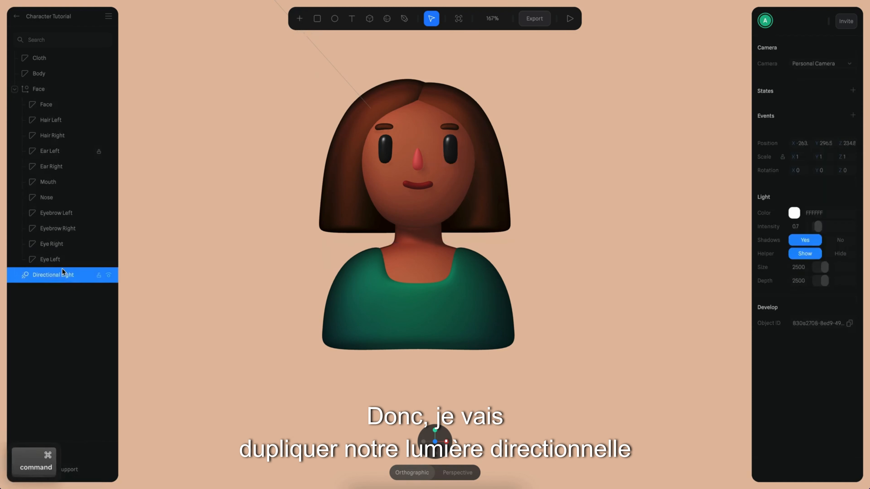
{"action": "key", "text": "ctrl+d"}
{"action": "left_click", "coordinate": [65, 291], "text": "shift"}
{"action": "left_click_drag", "start_coordinate": [65, 291], "coordinate": [73, 76]}
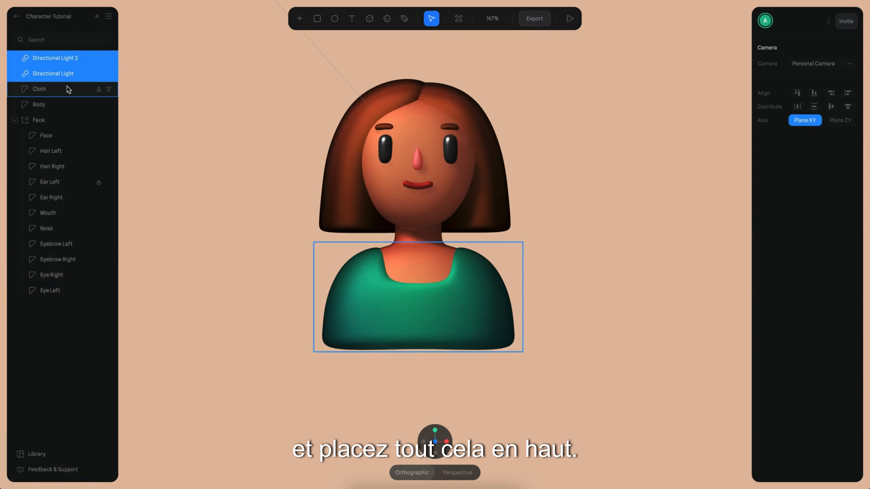
Move Directional Light 2 to the opposite lower side of the character, at about X 328 and Y -237.
{"action": "left_click", "coordinate": [70, 57]}
{"action": "key", "text": "super+0"}
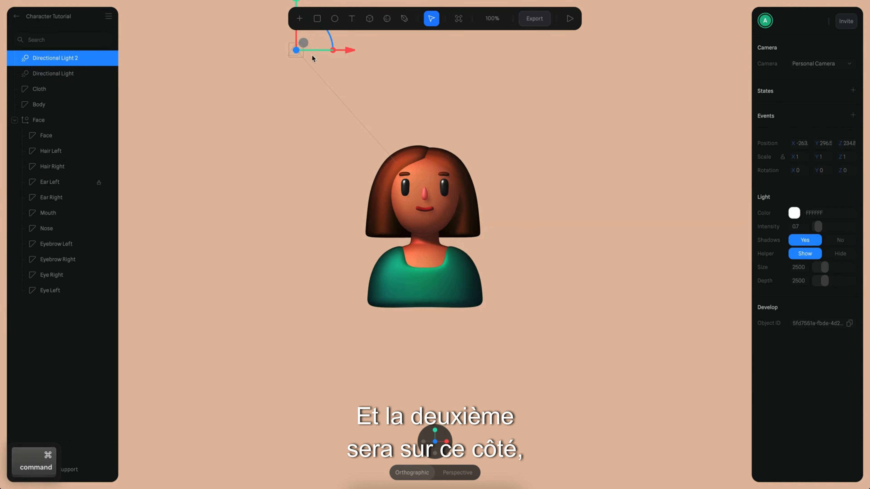
{"action": "left_click_drag", "start_coordinate": [305, 46], "coordinate": [595, 312]}
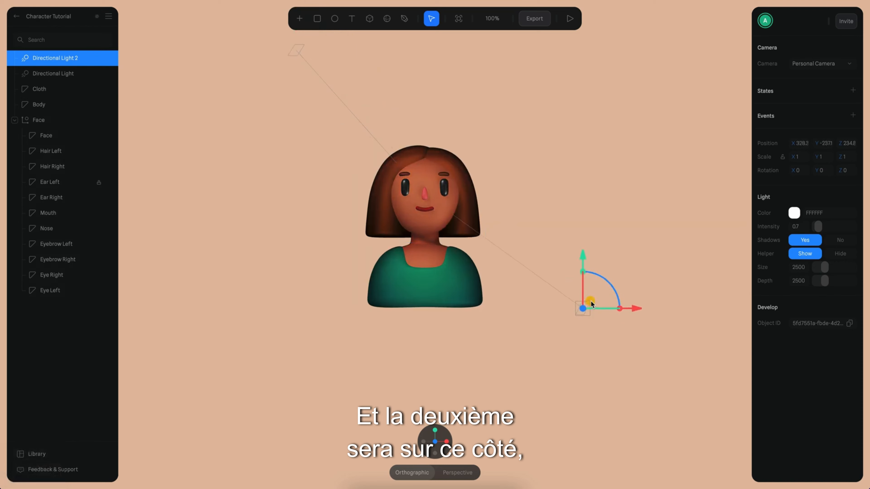
{"action": "key", "text": "super+1"}
Color Directional Light 2 blue 3121FF and turn off its shadows.
{"action": "left_click", "coordinate": [794, 213]}
{"action": "left_click", "coordinate": [824, 336]}
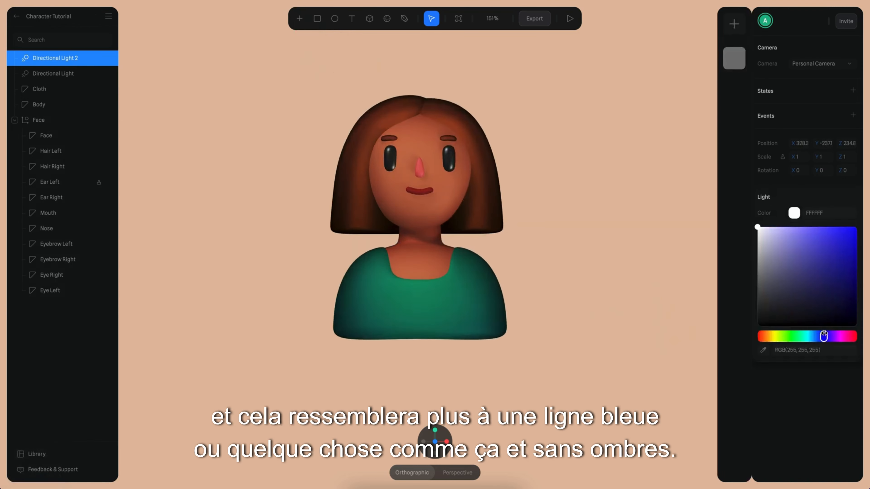
{"action": "left_click_drag", "start_coordinate": [834, 280], "coordinate": [839, 215]}
{"action": "key", "text": "alt"}
{"action": "scroll", "coordinate": [595, 317], "scroll_direction": "right", "scroll_amount": 3}
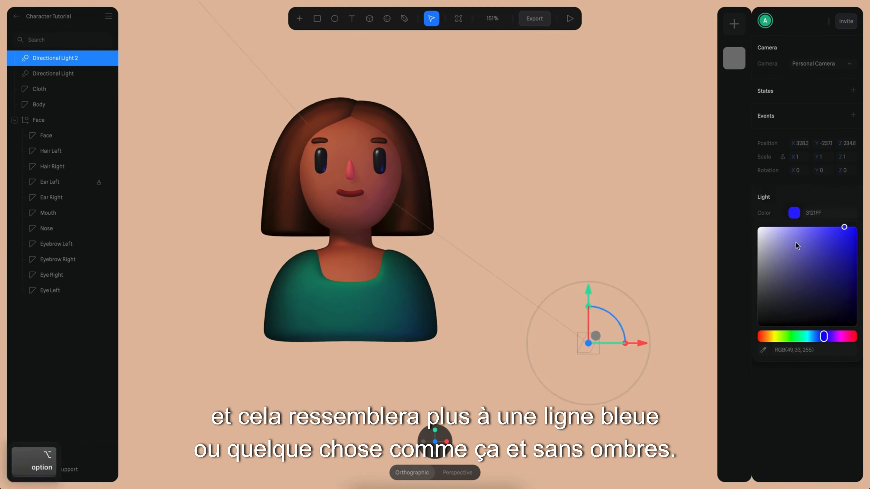
{"action": "left_click", "coordinate": [817, 199]}
{"action": "left_click", "coordinate": [838, 241]}
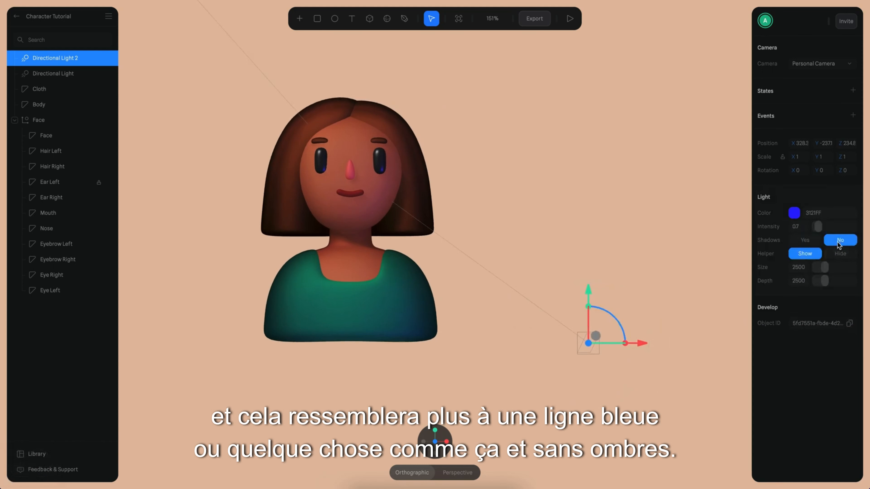
Reposition the blue directional light beside the character at about X 298 and Y -137.
{"action": "left_click_drag", "start_coordinate": [566, 402], "coordinate": [573, 423], "text": "alt"}
{"action": "left_click_drag", "start_coordinate": [648, 354], "coordinate": [601, 341], "text": "alt"}
{"action": "key", "text": "super+z"}
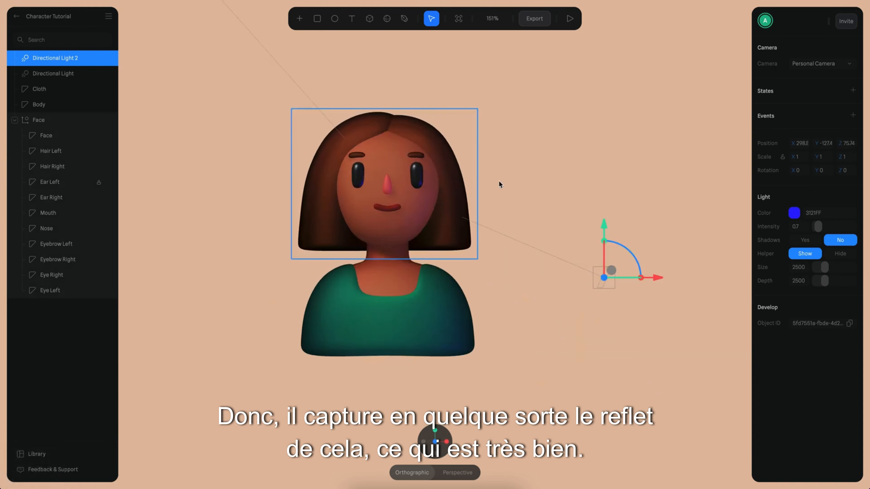
Examine the character's hair shape, face colors and blue reflections from several angles and distances.
{"action": "left_click_drag", "start_coordinate": [528, 181], "coordinate": [649, 188], "text": "alt"}
{"action": "left_click", "coordinate": [591, 163]}
{"action": "scroll", "coordinate": [612, 185], "scroll_direction": "up", "scroll_amount": 5}
{"action": "scroll", "coordinate": [639, 150], "scroll_direction": "up", "scroll_amount": 5}
{"action": "scroll", "coordinate": [651, 183], "scroll_direction": "down", "scroll_amount": 5}
{"action": "left_click_drag", "start_coordinate": [598, 182], "coordinate": [343, 163], "text": "alt"}
{"action": "left_click", "coordinate": [341, 164]}
{"action": "left_click", "coordinate": [582, 163]}
{"action": "mouse_move", "coordinate": [582, 163]}
{"action": "left_mouse_down", "text": "alt"}
{"action": "mouse_move", "coordinate": [605, 167]}
{"action": "mouse_move", "coordinate": [565, 156]}
{"action": "mouse_move", "coordinate": [582, 153]}
{"action": "mouse_move", "coordinate": [574, 147]}
{"action": "mouse_move", "coordinate": [652, 163]}
{"action": "mouse_move", "coordinate": [650, 151]}
{"action": "mouse_move", "coordinate": [577, 157]}
{"action": "left_mouse_up", "text": "alt"}
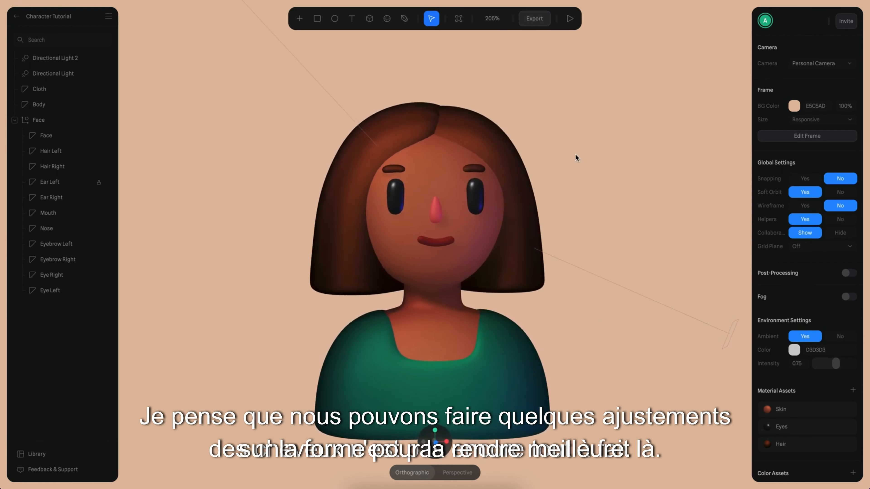
{"action": "scroll", "coordinate": [582, 218], "scroll_direction": "down", "scroll_amount": 3}
{"action": "left_click_drag", "start_coordinate": [609, 196], "coordinate": [596, 221], "text": "alt"}
{"action": "left_click", "coordinate": [410, 147]}
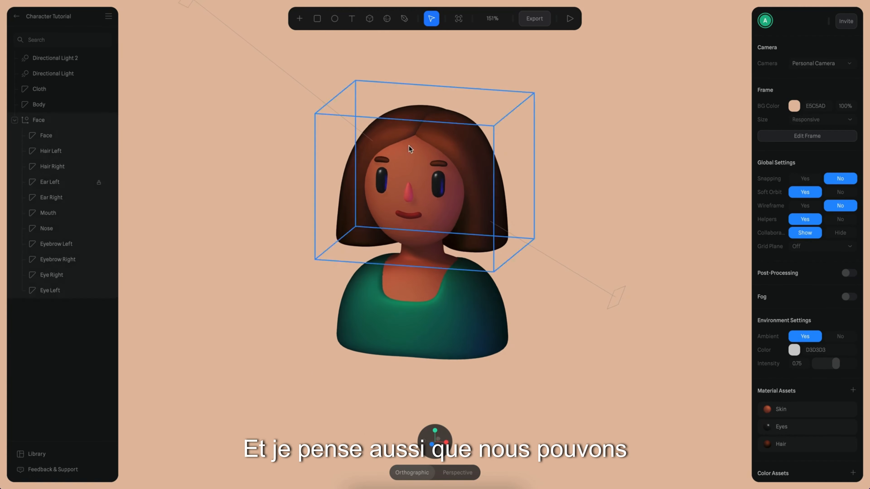
{"action": "scroll", "coordinate": [612, 199], "scroll_direction": "down", "scroll_amount": 2, "text": "alt"}
{"action": "scroll", "coordinate": [586, 236], "scroll_direction": "up", "scroll_amount": 6, "text": "alt"}
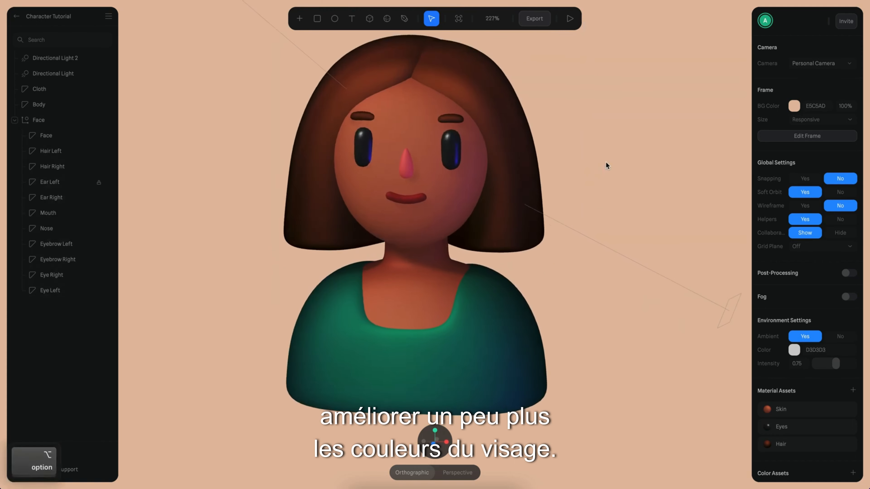
Try moving the whole Face group slightly upward to about Y 4.15.
{"action": "scroll", "coordinate": [606, 161], "scroll_direction": "up", "scroll_amount": 2, "text": "alt"}
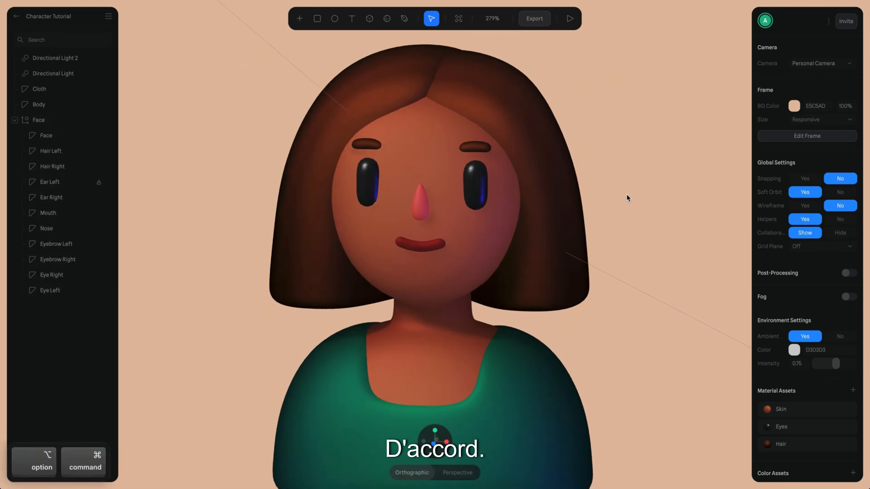
{"action": "left_click_drag", "start_coordinate": [627, 193], "coordinate": [625, 199], "text": "alt"}
{"action": "left_click", "coordinate": [552, 191]}
{"action": "key", "text": "alt+r"}
{"action": "scroll", "coordinate": [553, 253], "scroll_direction": "up", "scroll_amount": 5, "text": "alt"}
{"action": "scroll", "coordinate": [582, 213], "scroll_direction": "down", "scroll_amount": 2}
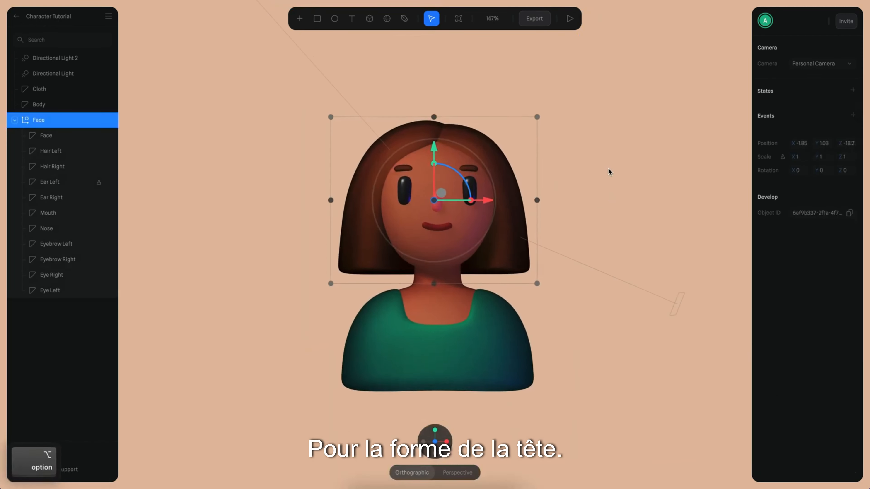
{"action": "scroll", "coordinate": [608, 171], "scroll_direction": "up", "scroll_amount": 3, "text": "alt"}
{"action": "left_click_drag", "start_coordinate": [434, 133], "coordinate": [435, 127]}
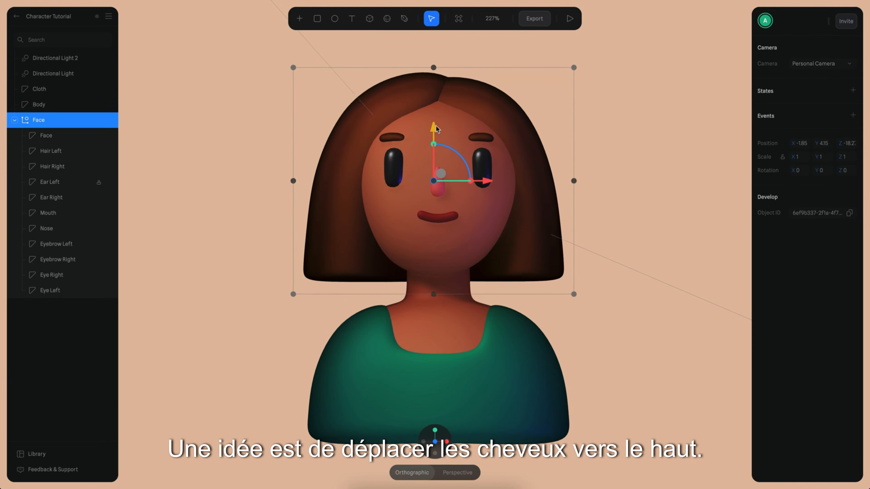
{"action": "key", "text": "super+z"}
Raise Hair Left and Hair Right together slightly on the head, comparing the original and raised positions.
{"action": "left_click", "coordinate": [54, 151]}
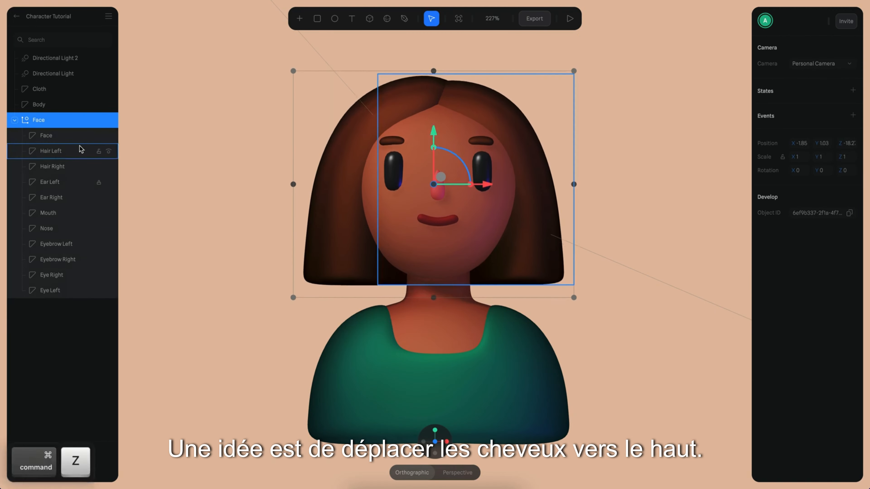
{"action": "left_click", "coordinate": [67, 167], "text": "shift"}
{"action": "mouse_move", "coordinate": [437, 130]}
{"action": "left_mouse_down"}
{"action": "mouse_move", "coordinate": [436, 150]}
{"action": "mouse_move", "coordinate": [605, 206]}
{"action": "mouse_move", "coordinate": [623, 204]}
{"action": "mouse_move", "coordinate": [480, 172]}
{"action": "mouse_move", "coordinate": [445, 144]}
{"action": "left_mouse_up"}
{"action": "key", "text": "super+z"}
{"action": "key", "text": "super+z"}
{"action": "key", "text": "super+z"}
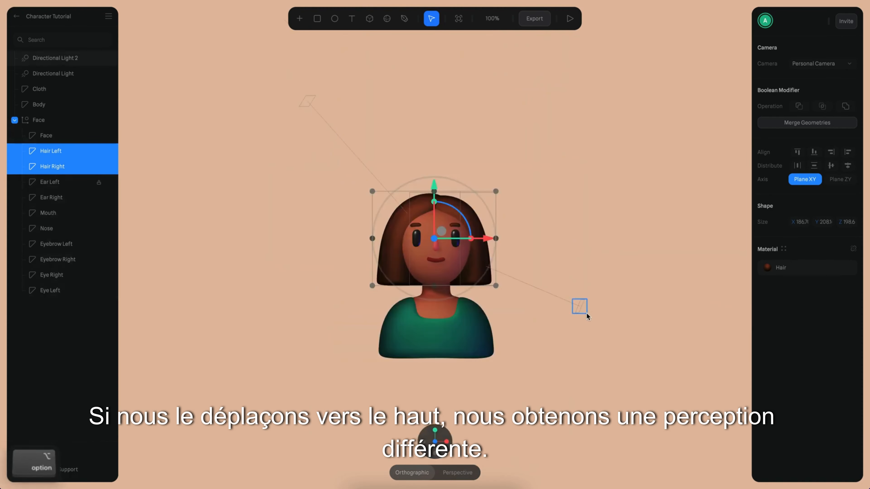
{"action": "key", "text": "super+z"}
{"action": "key", "text": "super+z"}
{"action": "key", "text": "super+z"}
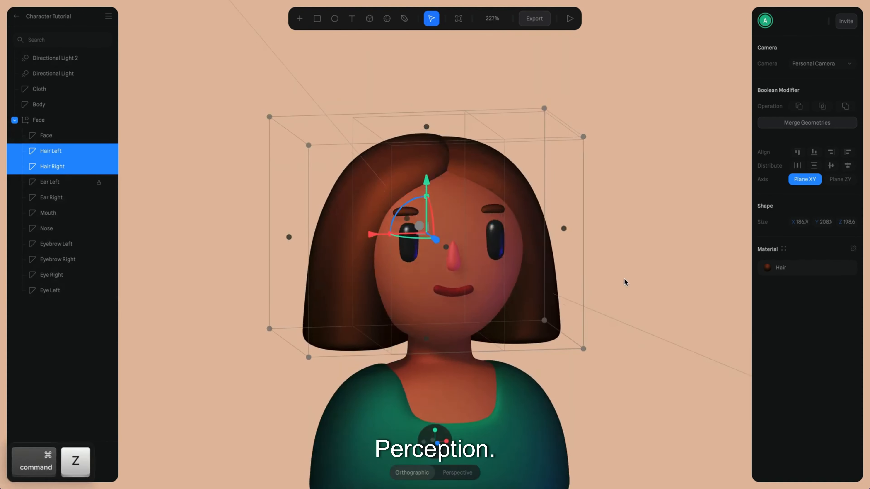
{"action": "scroll", "coordinate": [427, 178], "scroll_direction": "down", "scroll_amount": 5}
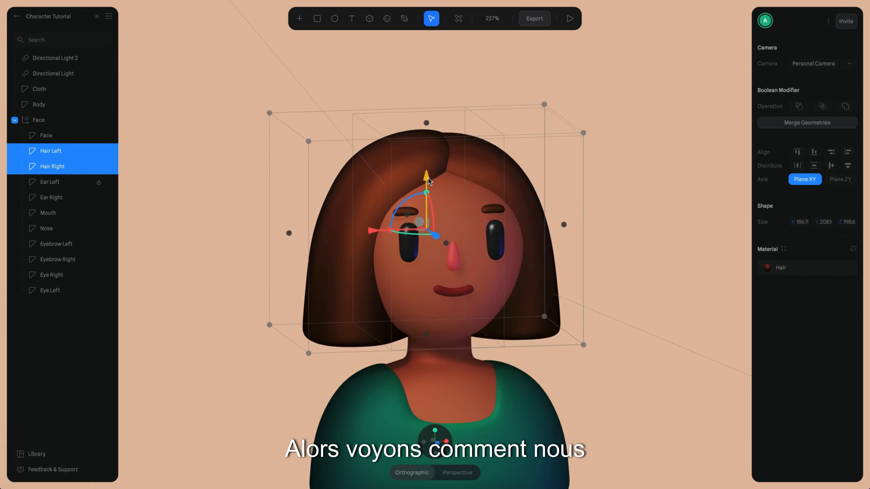
{"action": "key", "text": "alt+r"}
{"action": "left_click", "coordinate": [586, 293]}
Edit the Eyebrow Right mesh, raising its middle points slightly to give it a more arched shape.
{"action": "scroll", "coordinate": [549, 269], "scroll_direction": "up", "scroll_amount": 10, "text": "alt"}
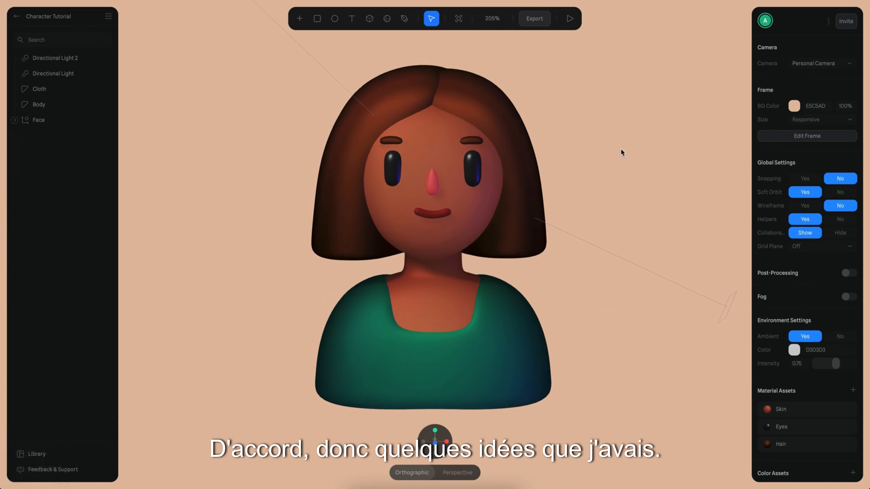
{"action": "middle_click_drag", "start_coordinate": [620, 148], "coordinate": [622, 182]}
{"action": "scroll", "coordinate": [622, 181], "scroll_direction": "up", "scroll_amount": 4}
{"action": "left_click_drag", "start_coordinate": [622, 182], "coordinate": [625, 176], "text": "alt"}
{"action": "scroll", "coordinate": [625, 176], "scroll_direction": "up", "scroll_amount": 8}
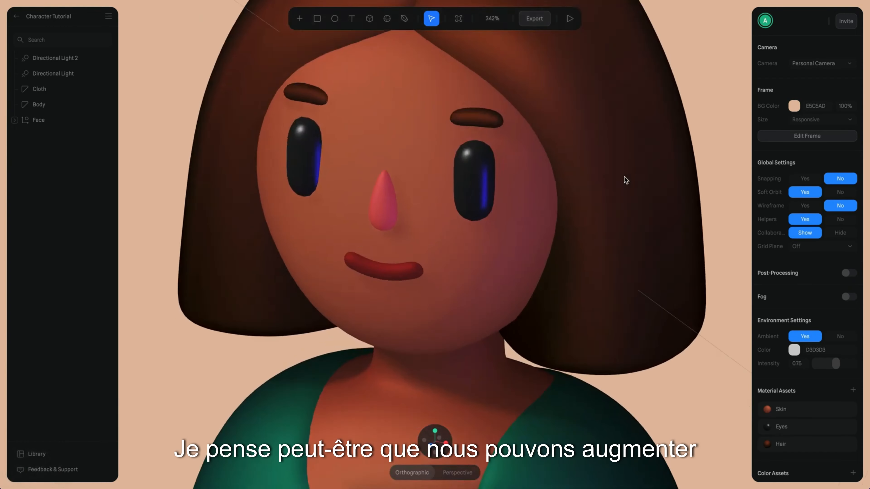
{"action": "left_click", "coordinate": [465, 110], "text": "alt+super"}
{"action": "scroll", "coordinate": [533, 182], "scroll_direction": "up", "scroll_amount": 6, "text": "alt"}
{"action": "middle_click_drag", "start_coordinate": [566, 121], "coordinate": [551, 234]}
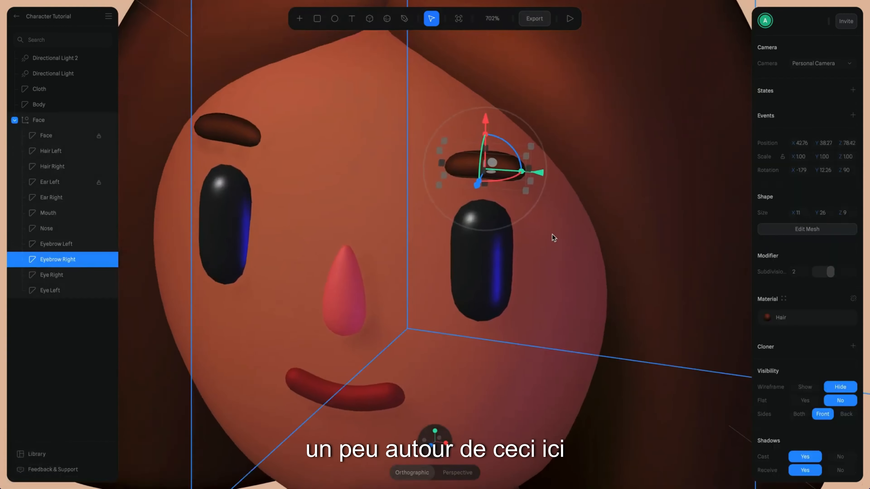
{"action": "double_click", "coordinate": [462, 164]}
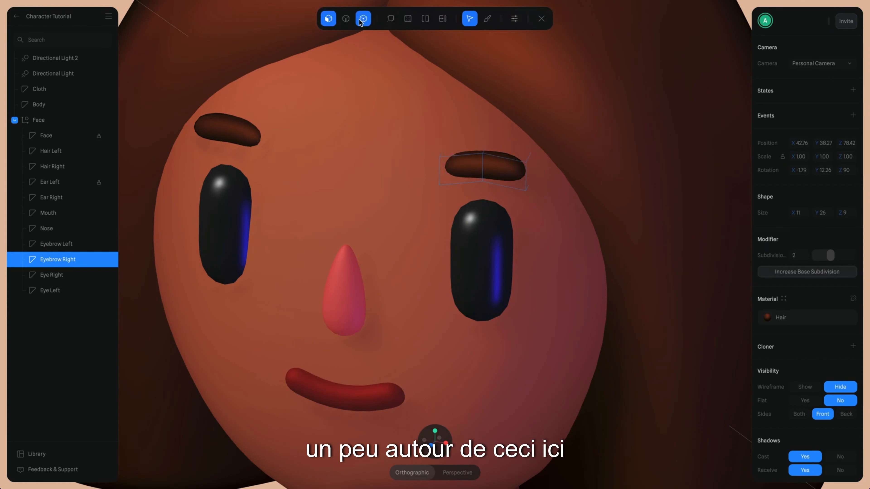
{"action": "left_click_drag", "start_coordinate": [487, 119], "coordinate": [487, 115]}
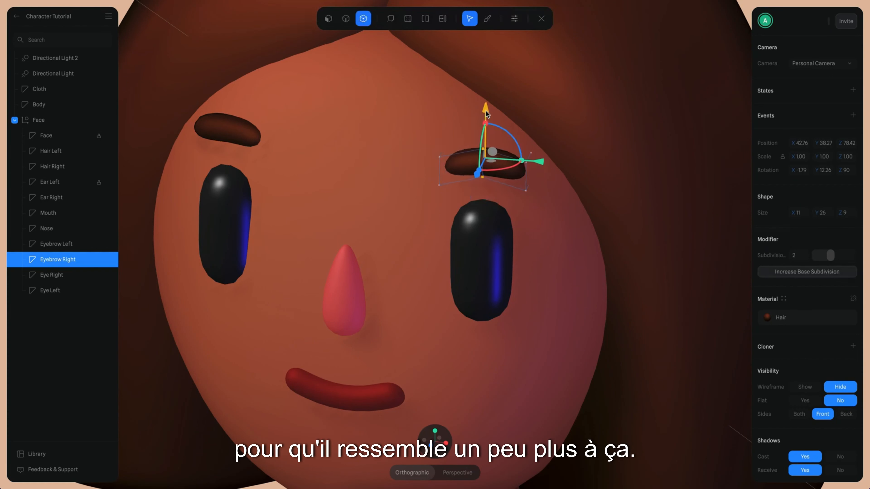
{"action": "middle_click_drag", "start_coordinate": [396, 144], "coordinate": [451, 178], "text": "alt"}
{"action": "key", "text": "Escape"}
Edit the Eyebrow Left mesh, raising its middle points slightly to match the arch of the right eyebrow.
{"action": "left_click", "coordinate": [278, 158]}
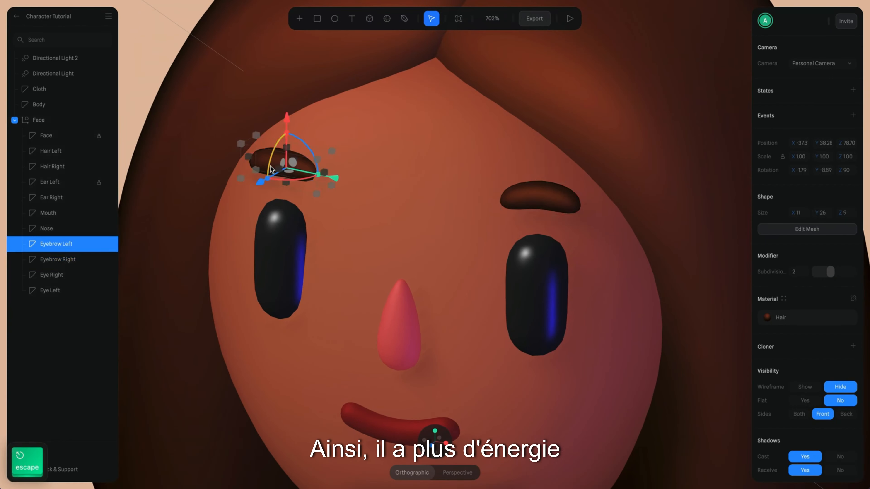
{"action": "double_click", "coordinate": [278, 158]}
{"action": "left_click_drag", "start_coordinate": [390, 143], "coordinate": [404, 123], "text": "alt"}
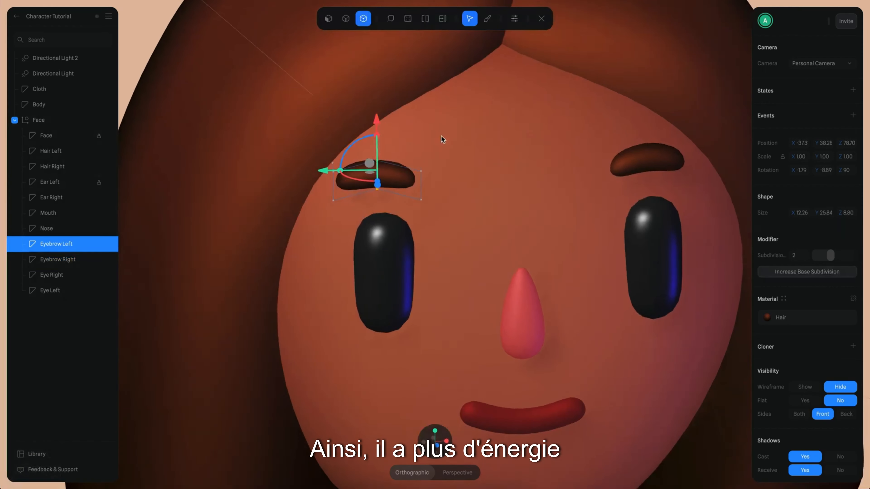
{"action": "key", "text": "Escape"}
{"action": "key", "text": "Escape"}
Detach both eyebrows from the Hair material and save their material as a new asset named Eyebrows.
{"action": "scroll", "coordinate": [539, 188], "scroll_direction": "down", "scroll_amount": 5, "text": "super"}
{"action": "left_click_drag", "start_coordinate": [517, 193], "coordinate": [493, 195], "text": "alt"}
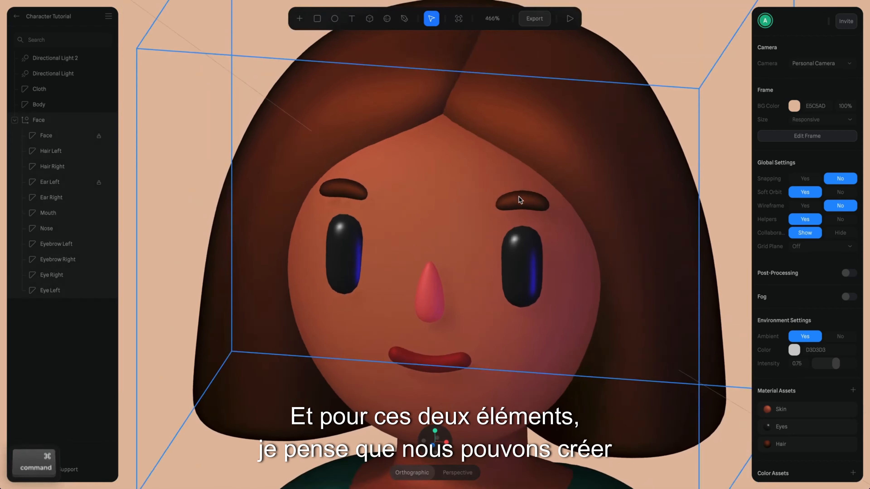
{"action": "left_click", "coordinate": [518, 201], "text": "super"}
{"action": "left_click", "coordinate": [343, 191], "text": "alt+shift+super"}
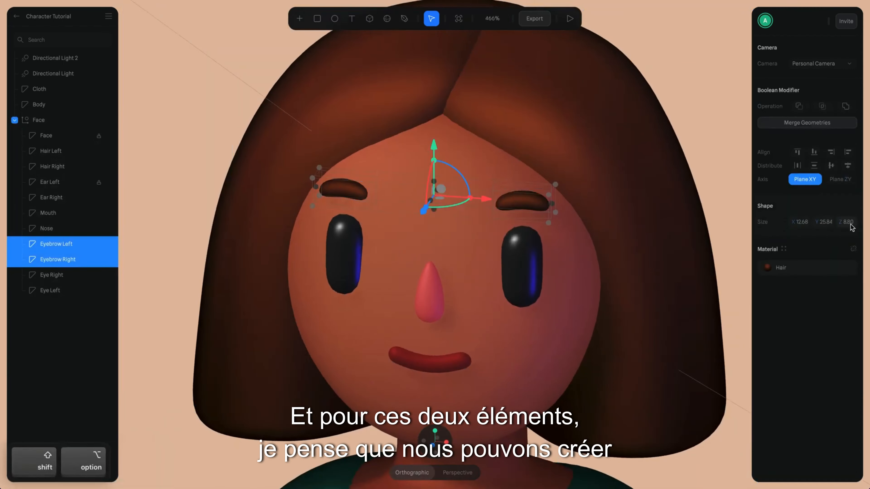
{"action": "left_click", "coordinate": [853, 249]}
{"action": "left_click", "coordinate": [784, 249]}
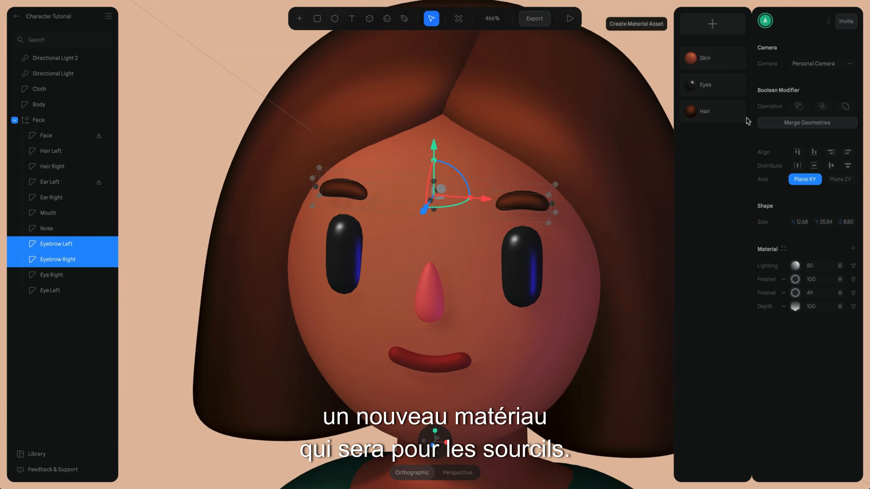
{"action": "left_click", "coordinate": [791, 271]}
{"action": "double_click", "coordinate": [790, 271]}
{"action": "type", "text": "Eyebrows"}
{"action": "key", "text": "Return"}
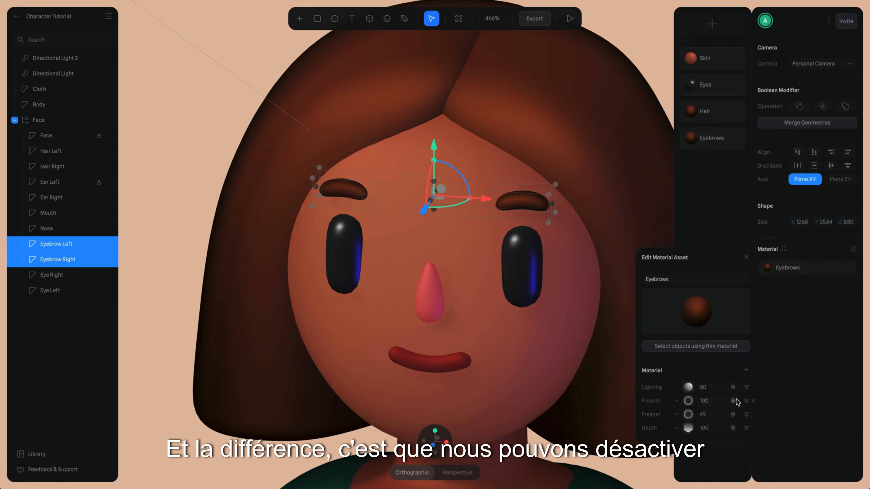
Hide both Fresnel layers of the Eyebrows material and lighten the end color of its Depth ramp to AC725B.
{"action": "left_click", "coordinate": [745, 415]}
{"action": "left_click", "coordinate": [689, 427]}
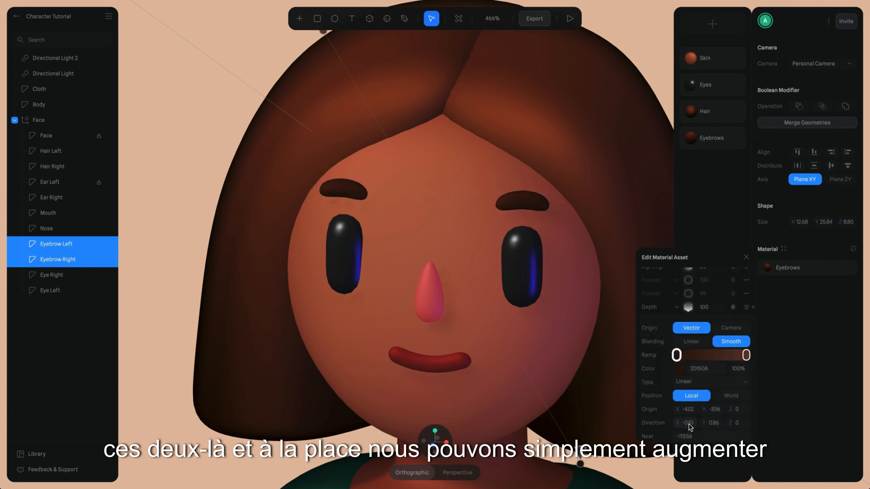
{"action": "left_click", "coordinate": [679, 348]}
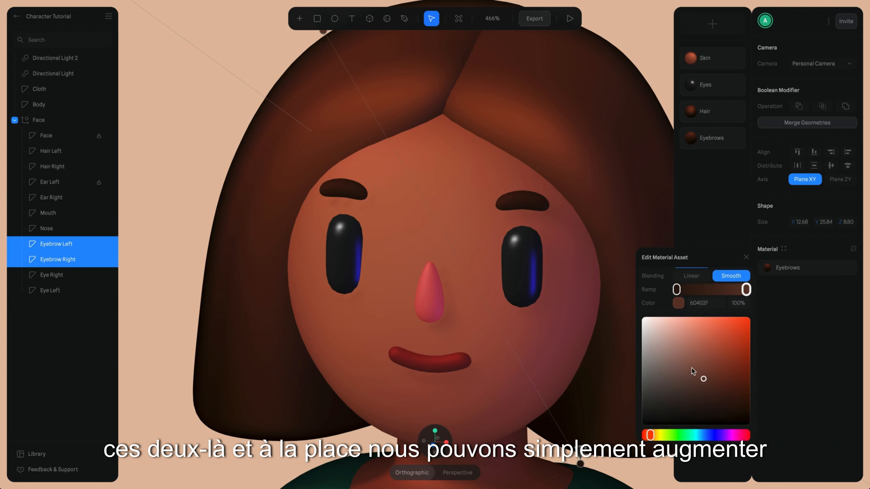
{"action": "left_click_drag", "start_coordinate": [704, 359], "coordinate": [692, 334]}
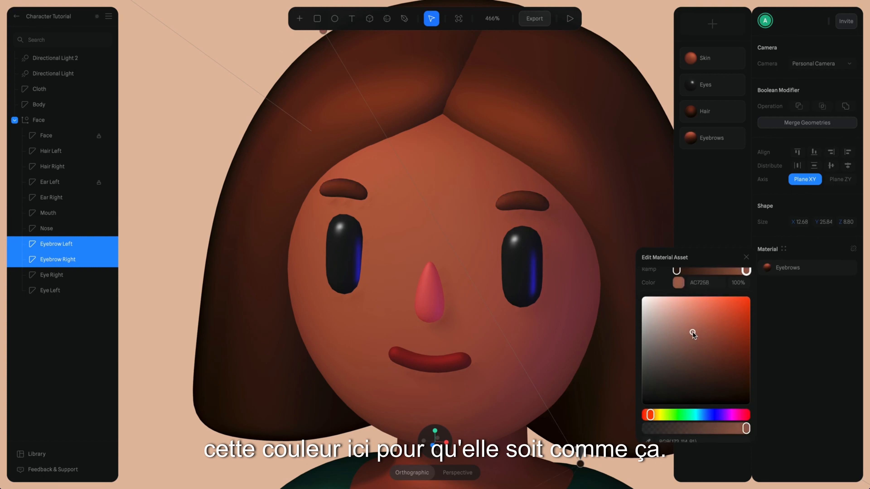
{"action": "key", "text": "Escape"}
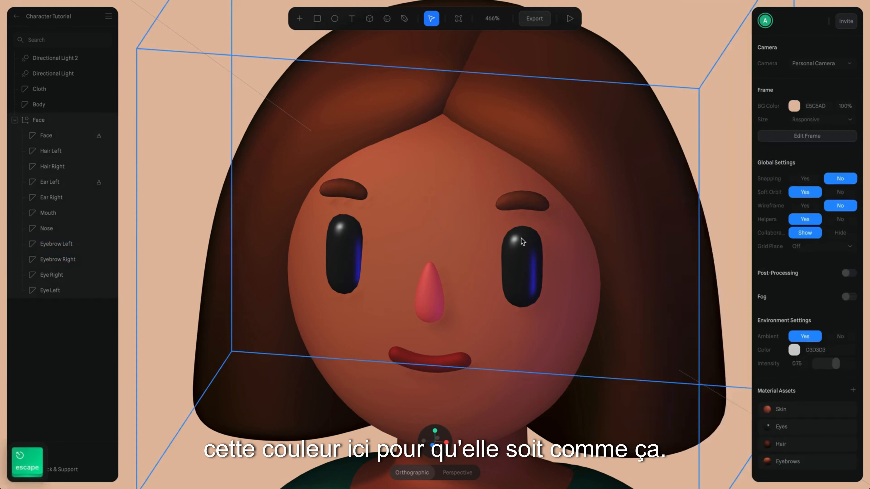
Lower the opacity of the upper Depth layer in the mouth's material to 49.
{"action": "scroll", "coordinate": [521, 240], "scroll_direction": "down", "scroll_amount": 8, "text": "super"}
{"action": "scroll", "coordinate": [565, 263], "scroll_direction": "up", "scroll_amount": 4, "text": "super"}
{"action": "left_click_drag", "start_coordinate": [565, 262], "coordinate": [470, 289], "text": "alt"}
{"action": "scroll", "coordinate": [470, 289], "scroll_direction": "up", "scroll_amount": 3, "text": "super"}
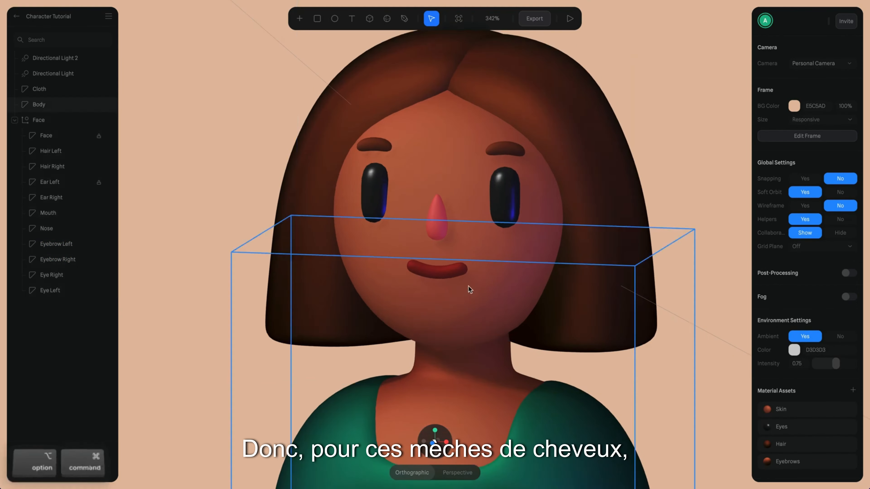
{"action": "left_click", "coordinate": [457, 275], "text": "alt+super"}
{"action": "left_click", "coordinate": [795, 342]}
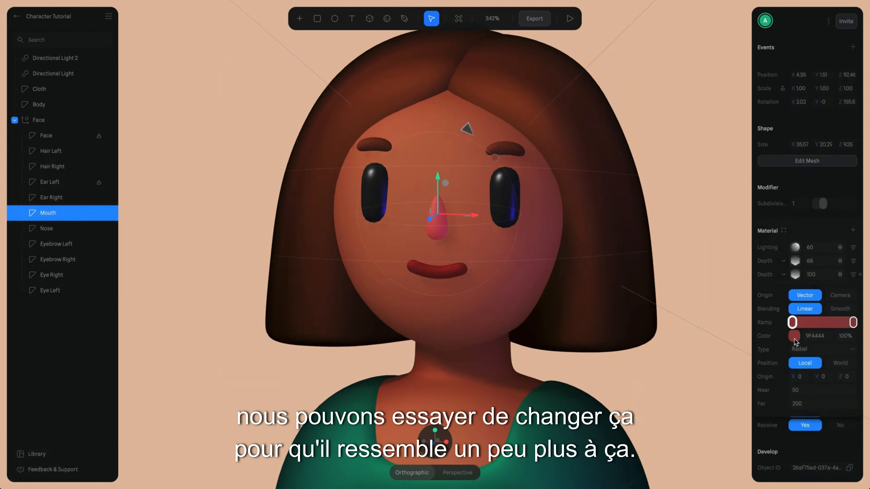
{"action": "left_click_drag", "start_coordinate": [805, 264], "coordinate": [777, 264]}
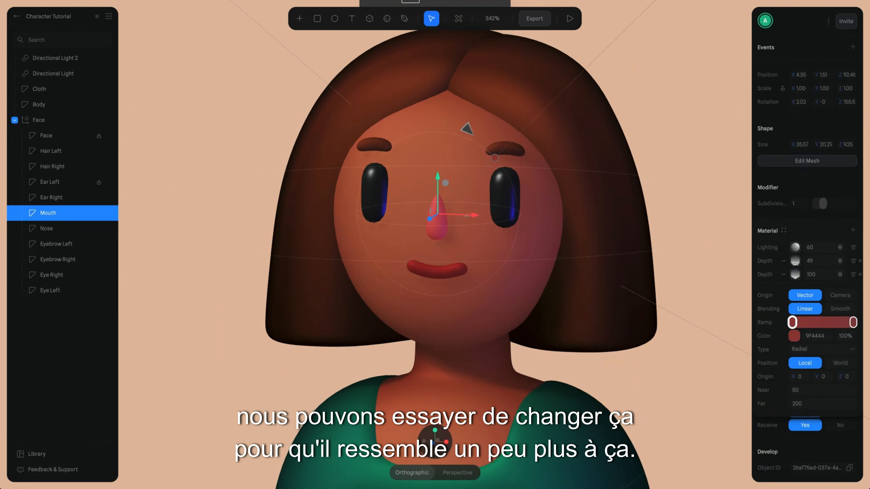
{"action": "key", "text": "Escape"}
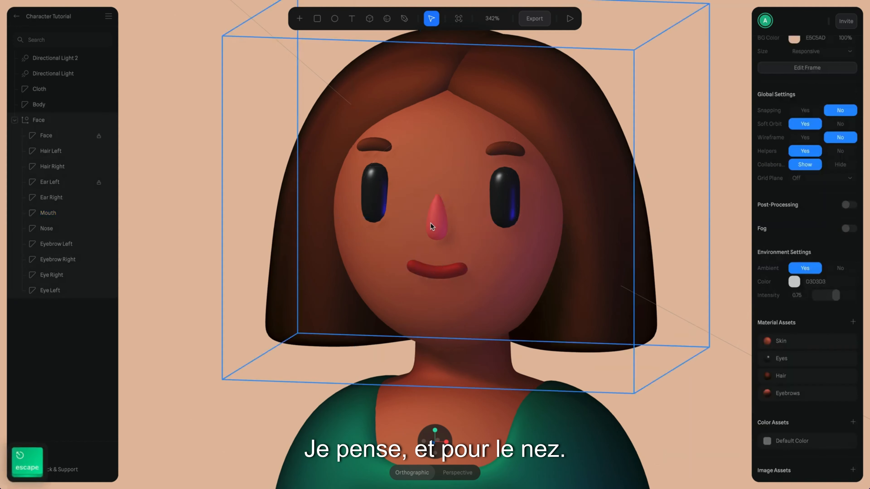
Set the opacity of the upper Depth layer in the nose's material to 67.
{"action": "left_click", "coordinate": [434, 221], "text": "super"}
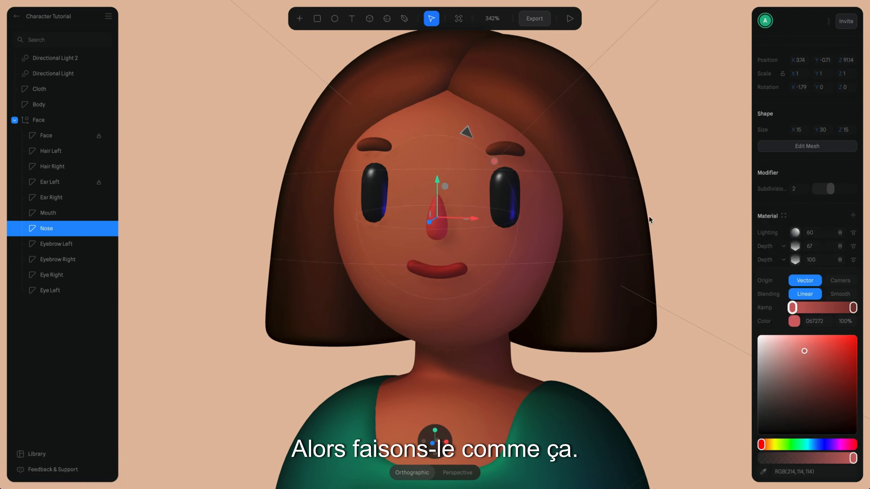
{"action": "key", "text": "Escape"}
{"action": "scroll", "coordinate": [660, 215], "scroll_direction": "down", "scroll_amount": 4, "text": "super"}
{"action": "scroll", "coordinate": [665, 285], "scroll_direction": "up", "scroll_amount": 4, "text": "alt"}
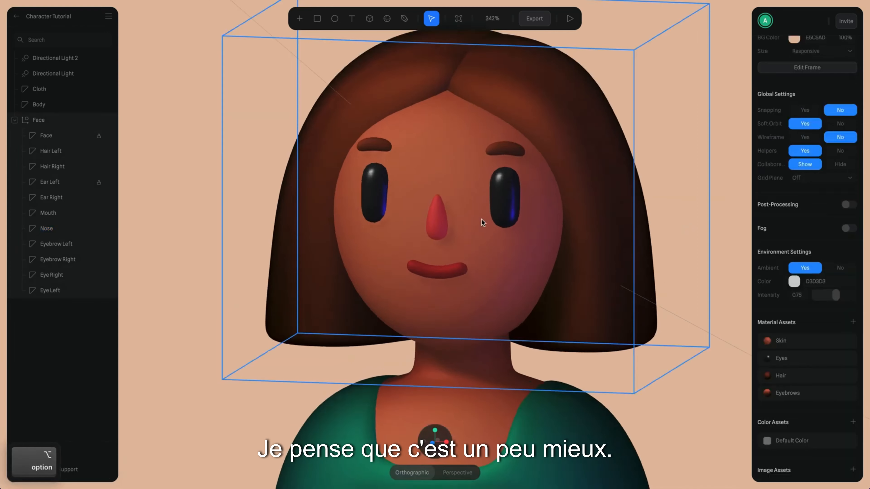
{"action": "key", "text": "ctrl+s"}
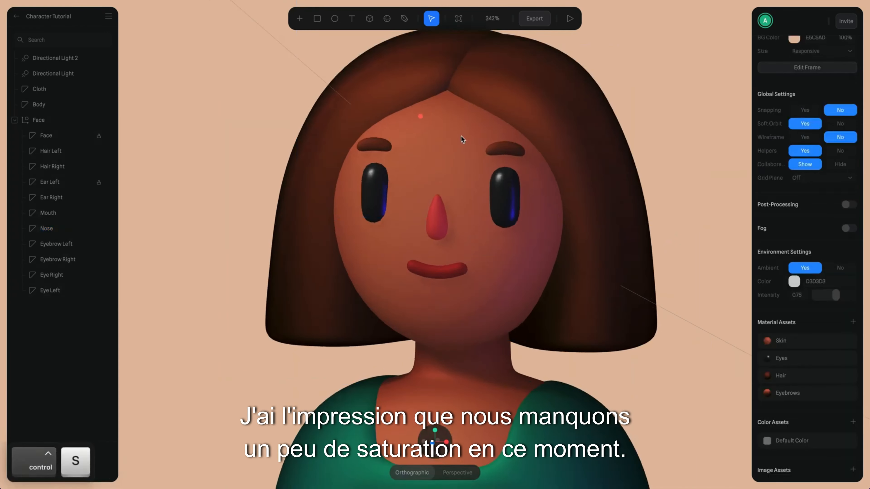
{"action": "key", "text": "Escape"}
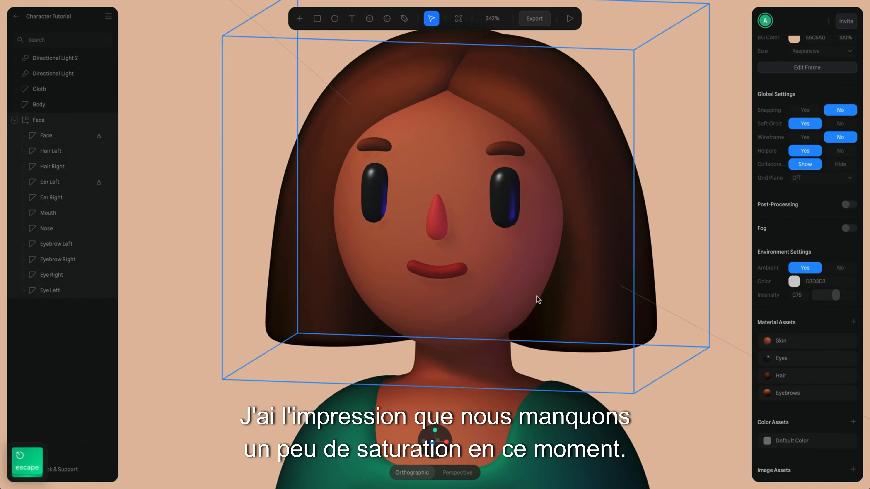
{"action": "key", "text": "ctrl+s"}
{"action": "left_click_drag", "start_coordinate": [356, 226], "coordinate": [357, 220]}
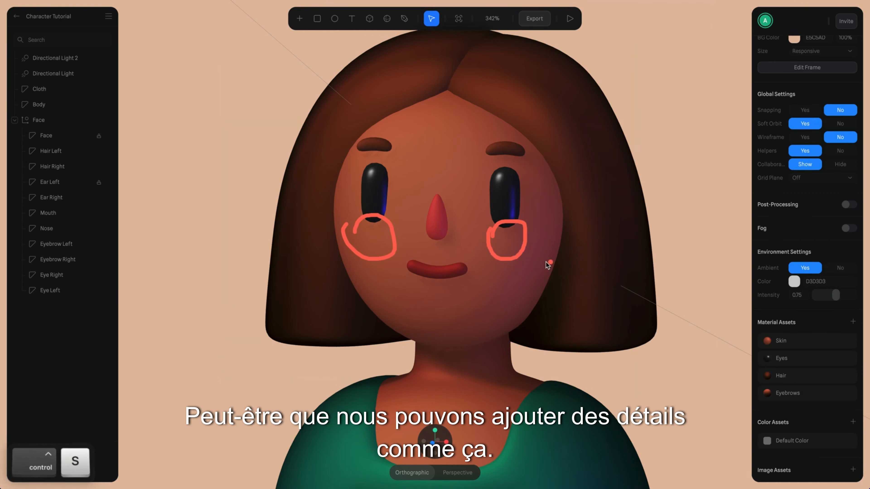
{"action": "key", "text": "ctrl+x"}
Add a Depth layer at the head of the Face's Skin material stack.
{"action": "scroll", "coordinate": [539, 262], "scroll_direction": "up", "scroll_amount": 3, "text": "super"}
{"action": "left_click", "coordinate": [514, 292], "text": "super"}
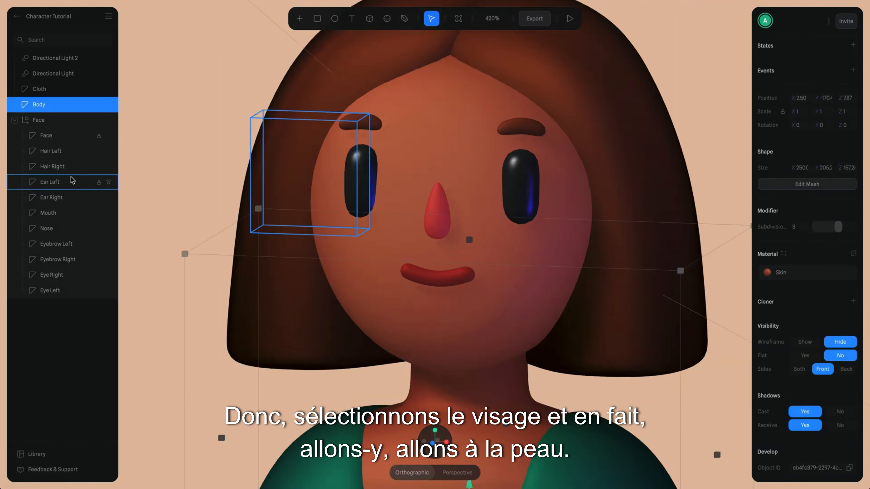
{"action": "left_click", "coordinate": [46, 136]}
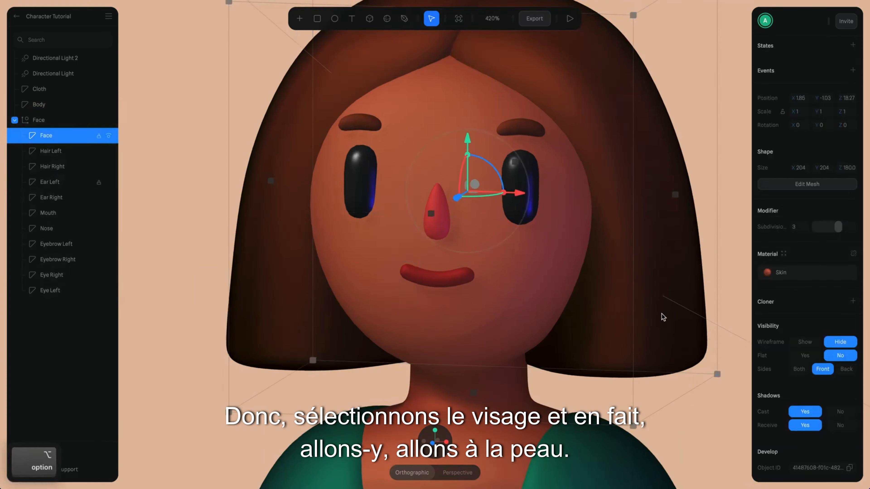
{"action": "scroll", "coordinate": [660, 315], "scroll_direction": "right", "scroll_amount": 3}
{"action": "left_click", "coordinate": [791, 275]}
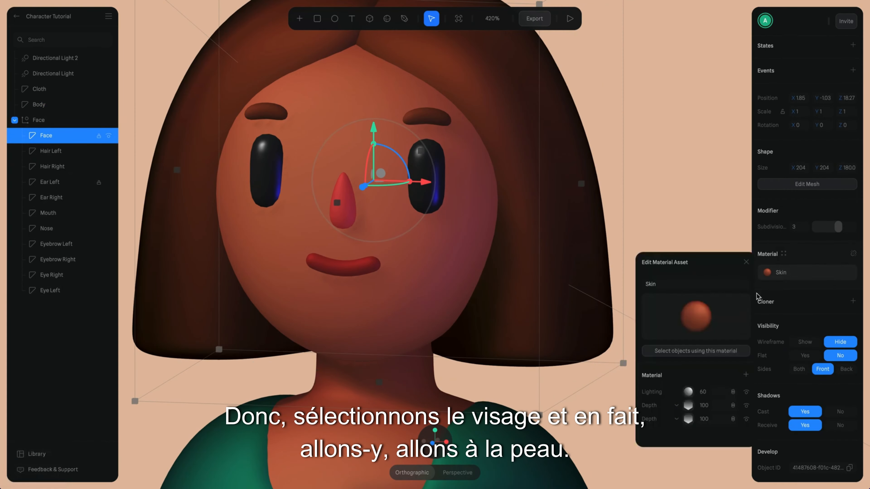
{"action": "left_click", "coordinate": [746, 374]}
{"action": "left_click", "coordinate": [680, 392]}
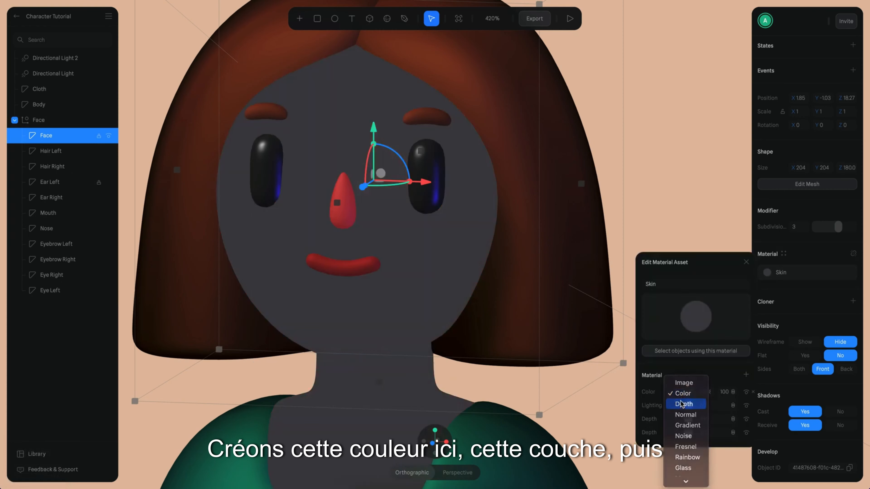
{"action": "left_click", "coordinate": [683, 404]}
Shrink the new Depth layer's radial gradient to a small spot with a far distance of about 28.
{"action": "scroll", "coordinate": [502, 263], "scroll_direction": "down", "scroll_amount": 3, "text": "alt"}
{"action": "left_click_drag", "start_coordinate": [551, 238], "coordinate": [520, 272], "text": "alt"}
{"action": "mouse_move", "coordinate": [382, 207]}
{"action": "left_mouse_down"}
{"action": "mouse_move", "coordinate": [337, 228]}
{"action": "mouse_move", "coordinate": [288, 277]}
{"action": "left_mouse_up"}
{"action": "left_click_drag", "start_coordinate": [324, 189], "coordinate": [284, 227]}
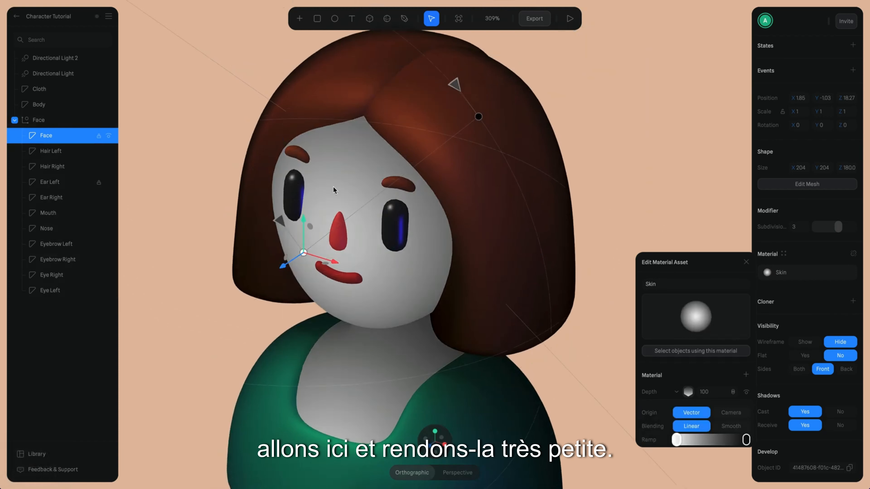
{"action": "left_click_drag", "start_coordinate": [453, 85], "coordinate": [324, 187]}
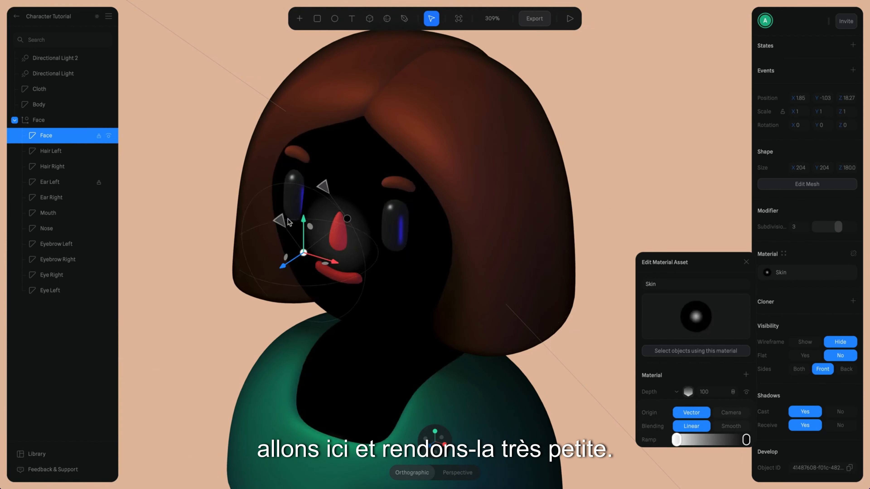
{"action": "left_click_drag", "start_coordinate": [296, 217], "coordinate": [312, 207]}
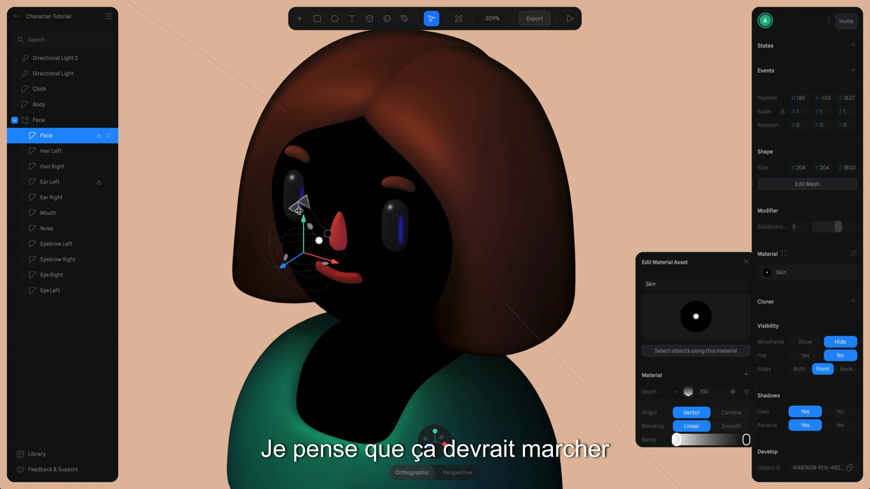
Move the Depth gradient's origin onto the cheek just below the character's left eye.
{"action": "left_click_drag", "start_coordinate": [281, 267], "coordinate": [302, 254]}
{"action": "left_click_drag", "start_coordinate": [358, 248], "coordinate": [417, 252]}
{"action": "scroll", "coordinate": [415, 250], "scroll_direction": "up", "scroll_amount": 5, "text": "alt"}
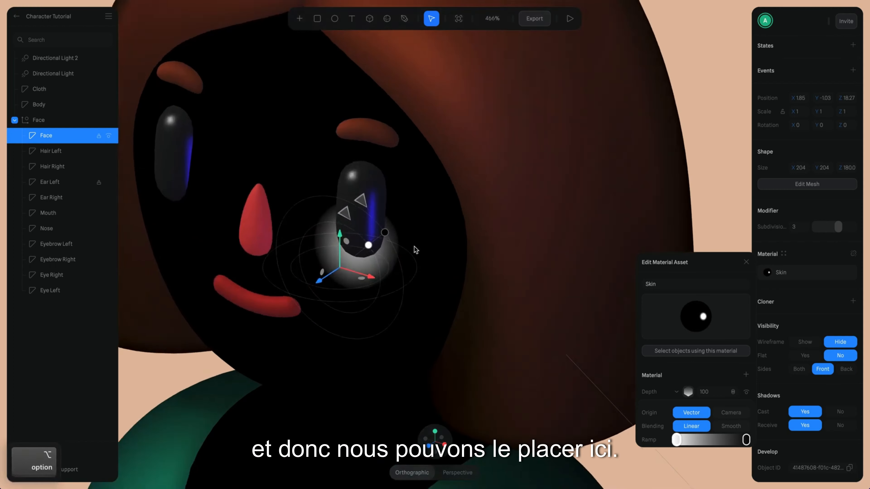
{"action": "left_click_drag", "start_coordinate": [346, 236], "coordinate": [347, 276]}
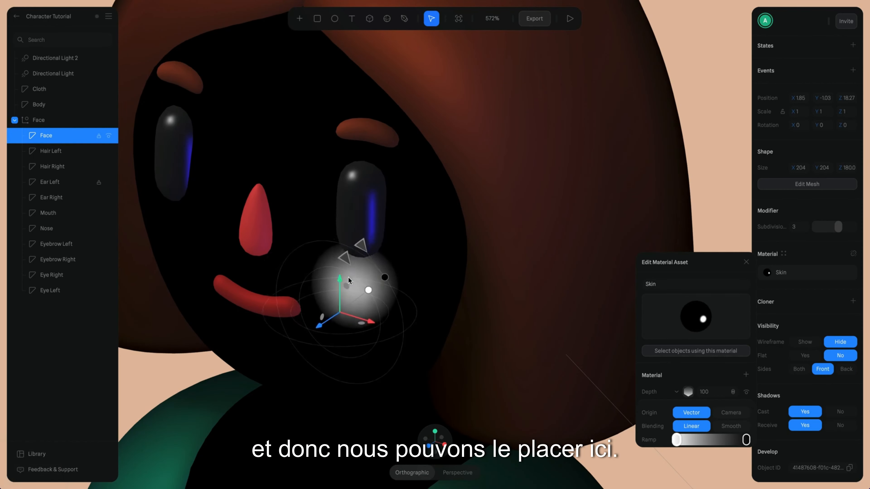
{"action": "scroll", "coordinate": [435, 245], "scroll_direction": "up", "scroll_amount": 4, "text": "alt"}
Give the cheek's Depth layer Smooth blending, a near distance of about 15, and a ramp fading from red to transparent.
{"action": "left_click", "coordinate": [733, 427]}
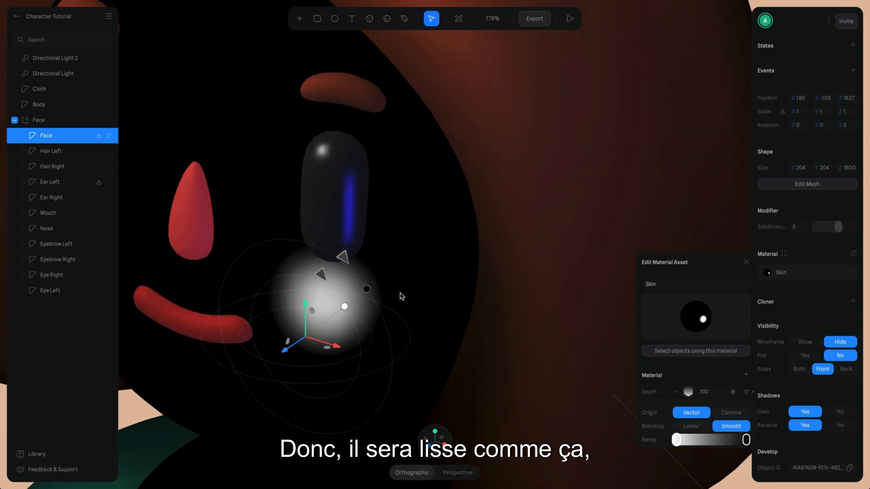
{"action": "left_click", "coordinate": [677, 439]}
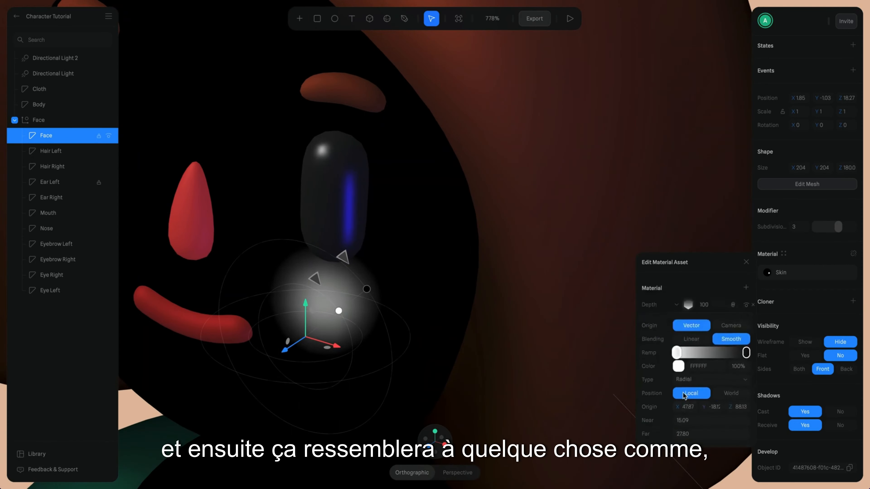
{"action": "left_click", "coordinate": [678, 367]}
{"action": "left_click", "coordinate": [702, 394]}
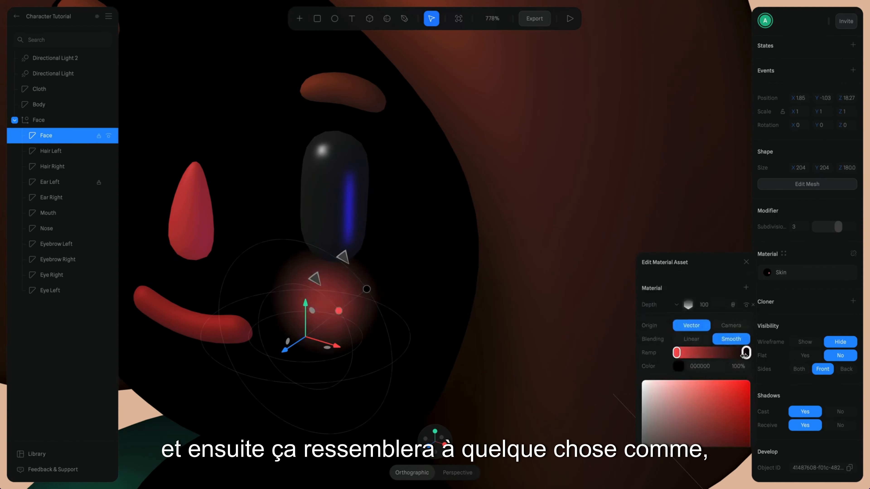
{"action": "left_click", "coordinate": [706, 381]}
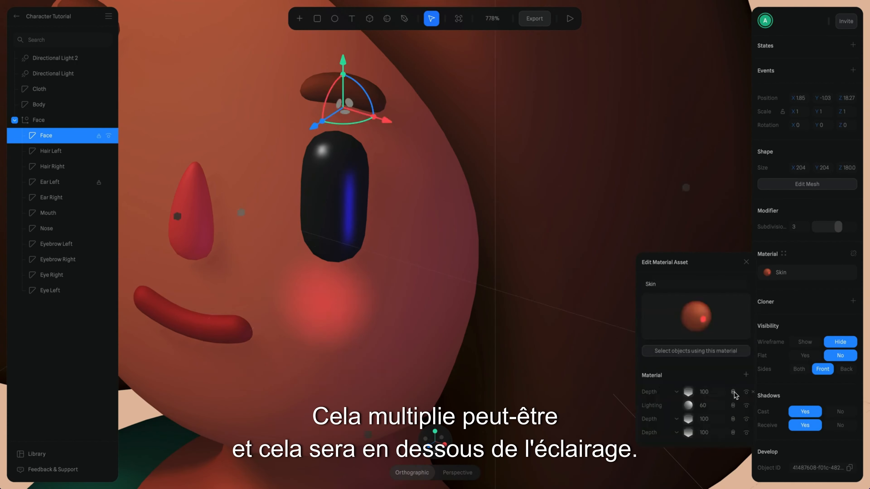
Set the cheek's Depth layer to Multiply at 59 opacity and place it beneath the Lighting layer.
{"action": "left_click", "coordinate": [732, 391]}
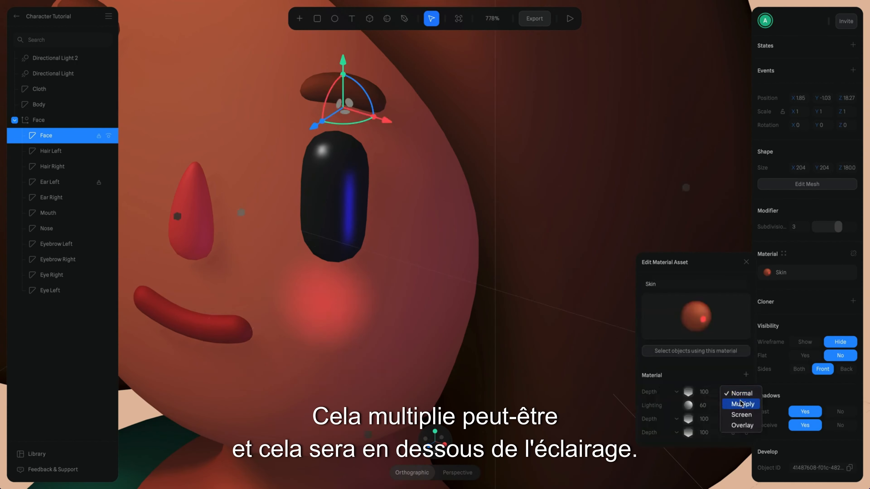
{"action": "left_click_drag", "start_coordinate": [654, 393], "coordinate": [658, 407]}
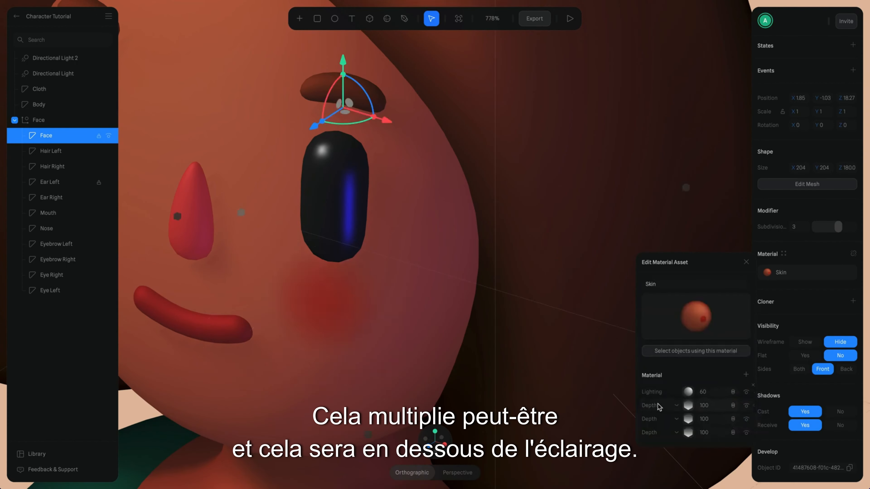
{"action": "scroll", "coordinate": [490, 350], "scroll_direction": "down", "scroll_amount": 4, "text": "alt"}
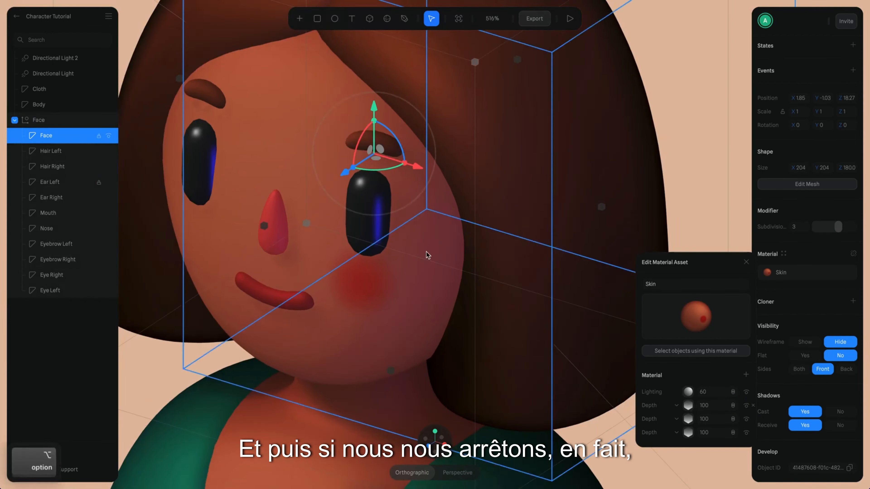
{"action": "scroll", "coordinate": [427, 255], "scroll_direction": "down", "scroll_amount": 2, "text": "alt"}
{"action": "left_click_drag", "start_coordinate": [427, 254], "coordinate": [480, 264], "text": "alt"}
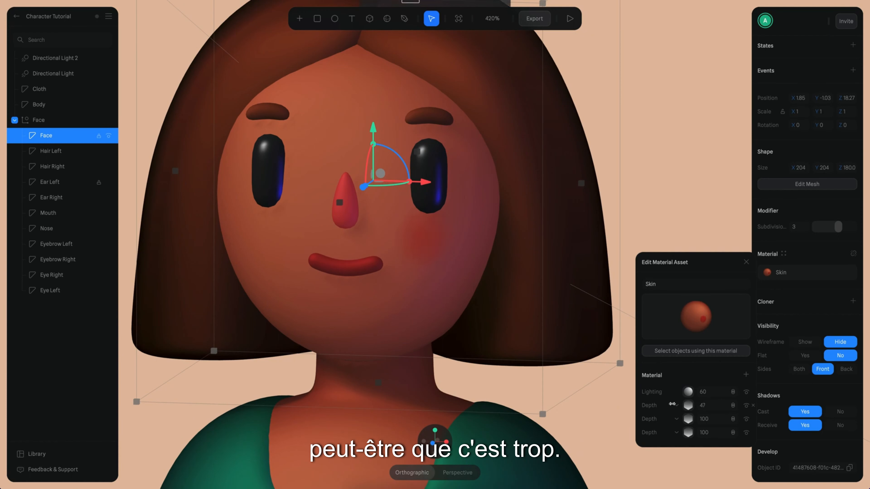
{"action": "left_click_drag", "start_coordinate": [672, 405], "coordinate": [678, 404]}
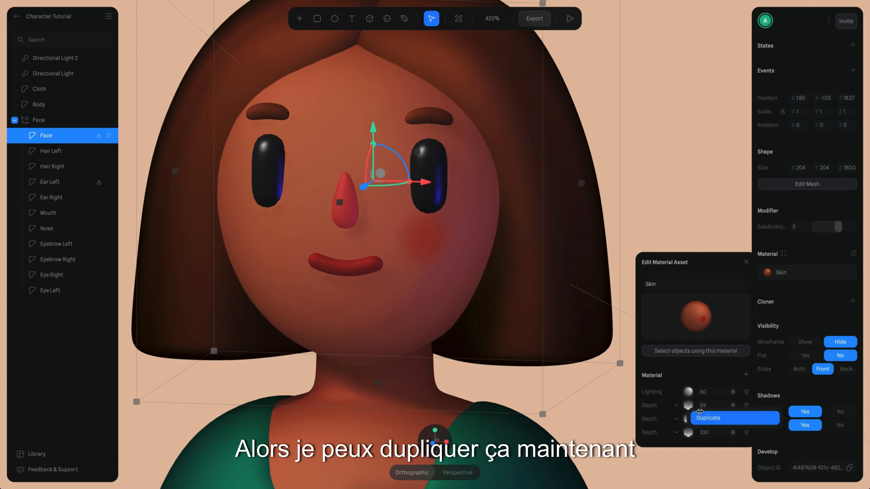
Duplicate the blush Depth layer, keep the copy beneath Lighting, and shift its gradient onto the character's right cheek.
{"action": "left_click", "coordinate": [703, 417]}
{"action": "left_click_drag", "start_coordinate": [647, 396], "coordinate": [669, 404]}
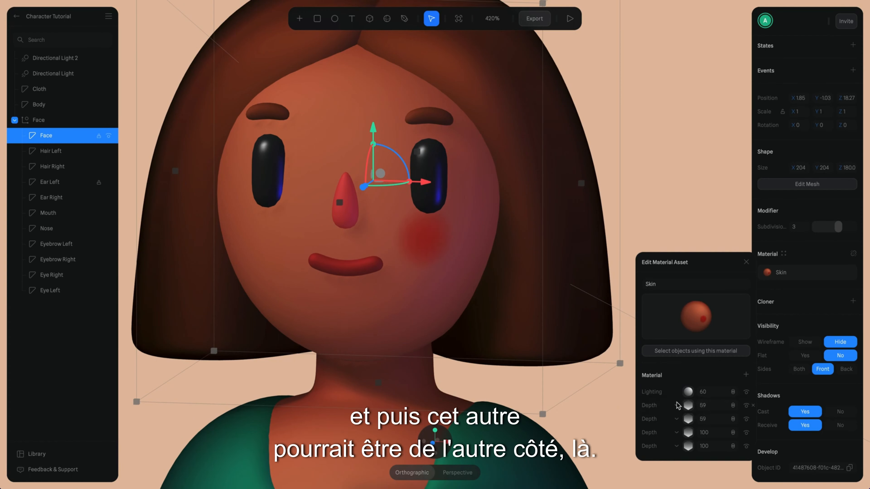
{"action": "left_click", "coordinate": [688, 406]}
{"action": "left_click_drag", "start_coordinate": [469, 250], "coordinate": [287, 250]}
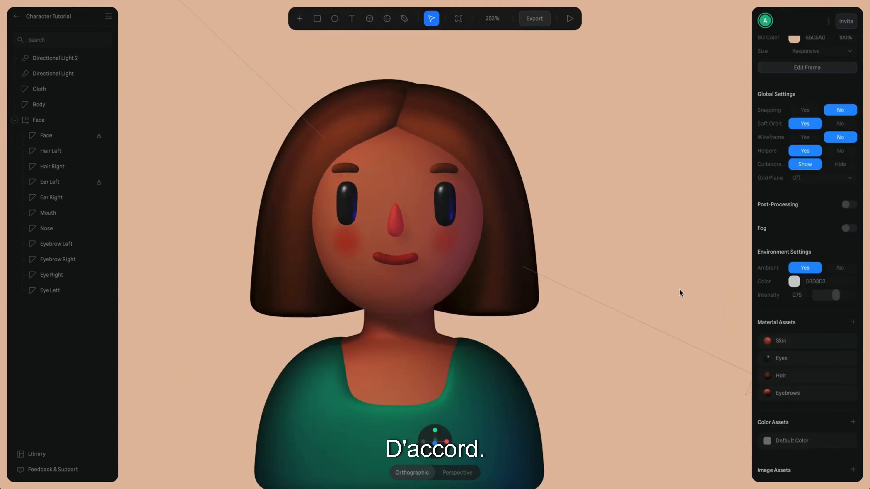
Add a Noise layer to the Hair material asset and stretch its size to X 754, Y 2347, Z 102.
{"action": "left_click_drag", "start_coordinate": [678, 289], "coordinate": [620, 269], "text": "alt"}
{"action": "scroll", "coordinate": [558, 253], "scroll_direction": "up", "scroll_amount": 5}
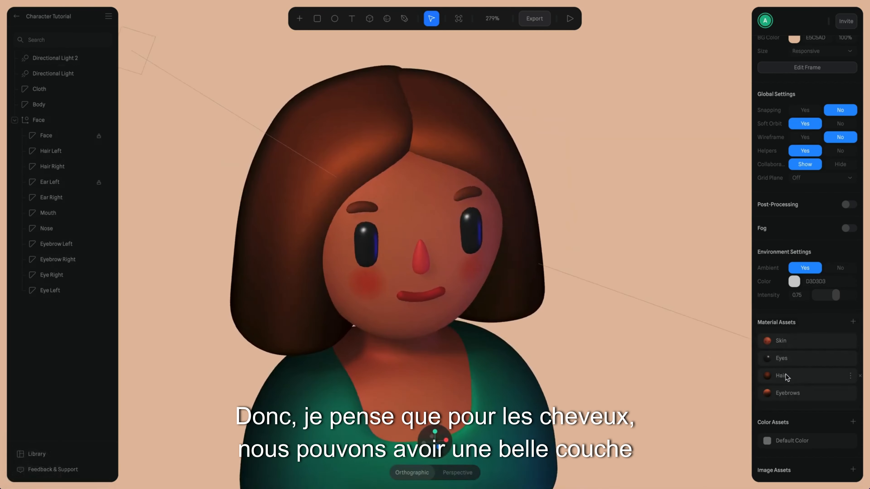
{"action": "left_click", "coordinate": [785, 375]}
{"action": "left_click", "coordinate": [717, 408]}
{"action": "left_click", "coordinate": [640, 425]}
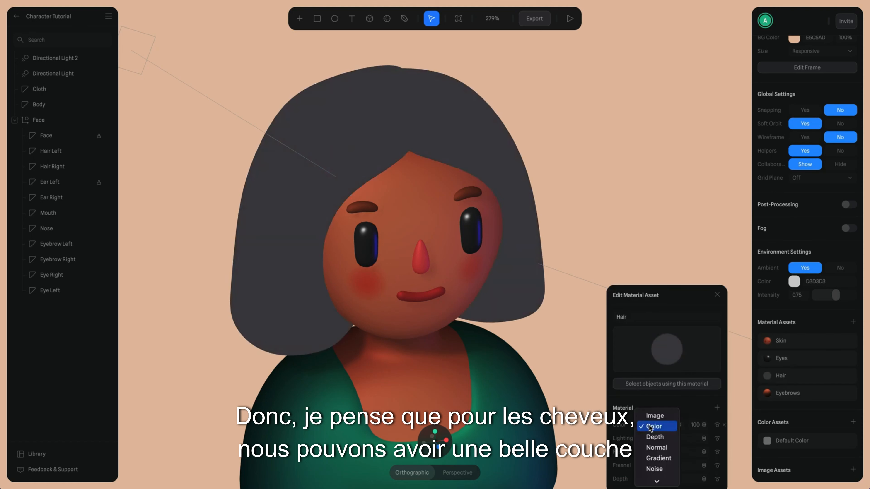
{"action": "left_click", "coordinate": [654, 403]}
{"action": "left_click", "coordinate": [660, 425]}
{"action": "scroll", "coordinate": [663, 426], "scroll_direction": "down", "scroll_amount": 3}
{"action": "mouse_move", "coordinate": [670, 362]}
{"action": "left_mouse_down"}
{"action": "mouse_move", "coordinate": [734, 358]}
{"action": "mouse_move", "coordinate": [696, 358]}
{"action": "left_mouse_up"}
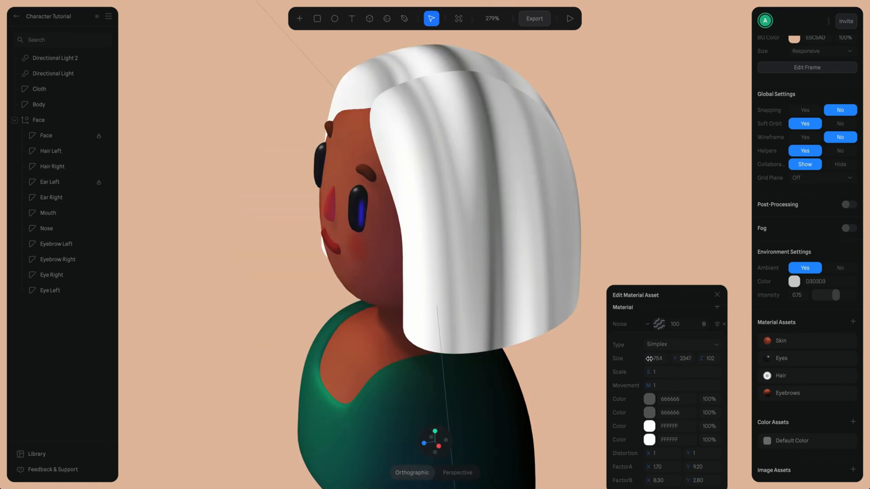
Set the hair's Noise layer to Overlay at 16 opacity and move it beneath both Fresnel layers.
{"action": "left_click", "coordinate": [706, 325]}
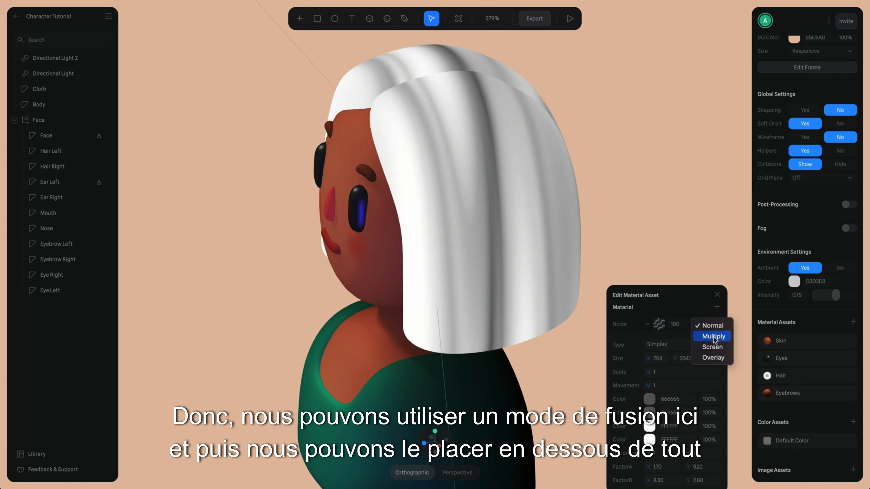
{"action": "left_click", "coordinate": [713, 357]}
{"action": "scroll", "coordinate": [680, 408], "scroll_direction": "up", "scroll_amount": 3}
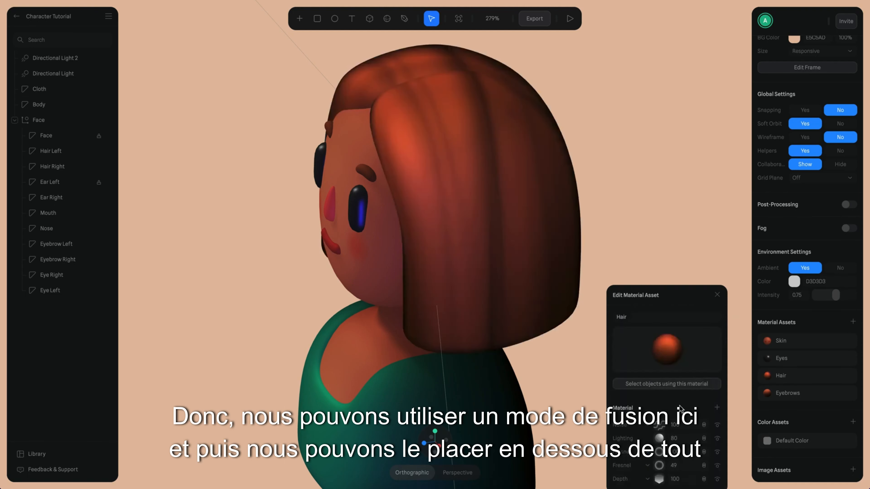
{"action": "mouse_move", "coordinate": [618, 425]}
{"action": "left_mouse_down"}
{"action": "mouse_move", "coordinate": [622, 466]}
{"action": "mouse_move", "coordinate": [651, 462]}
{"action": "mouse_move", "coordinate": [627, 461]}
{"action": "left_mouse_up"}
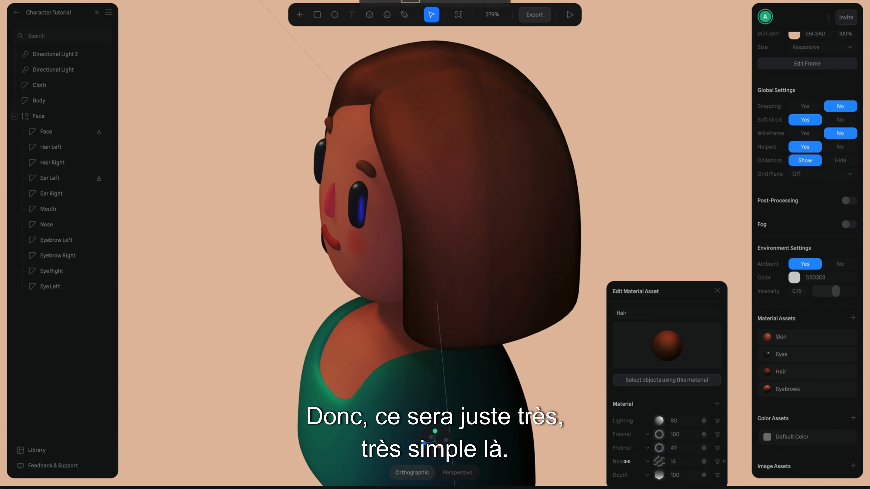
Refine the hair's Noise strands with distortion X 2.86 and size Z 40, and lower the layer's opacity to 10.
{"action": "scroll", "coordinate": [671, 460], "scroll_direction": "down", "scroll_amount": 5}
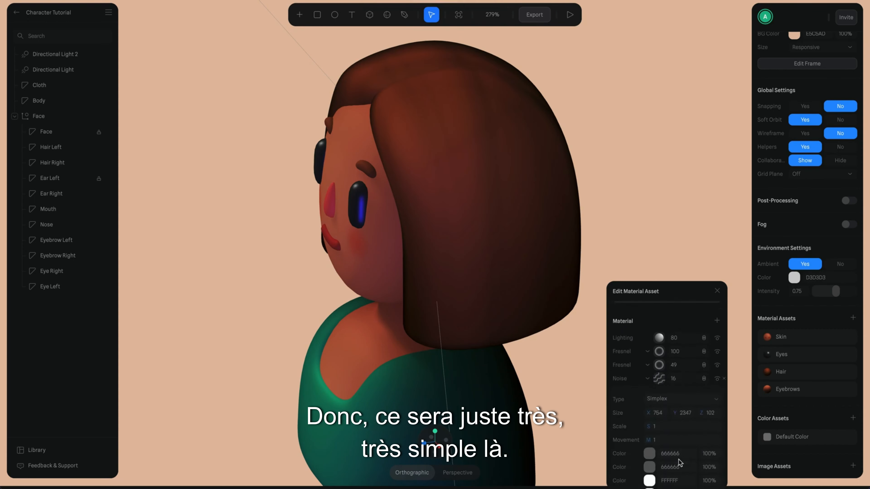
{"action": "left_click_drag", "start_coordinate": [646, 450], "coordinate": [736, 450]}
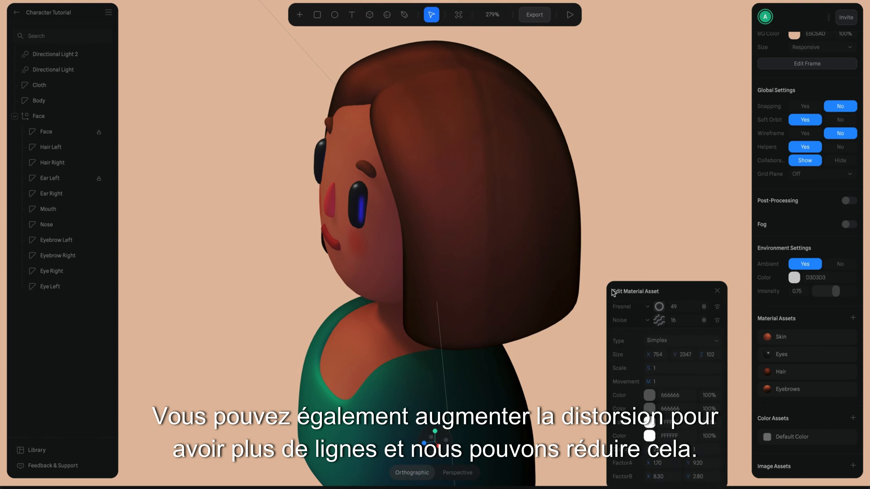
{"action": "left_click_drag", "start_coordinate": [702, 355], "coordinate": [745, 355]}
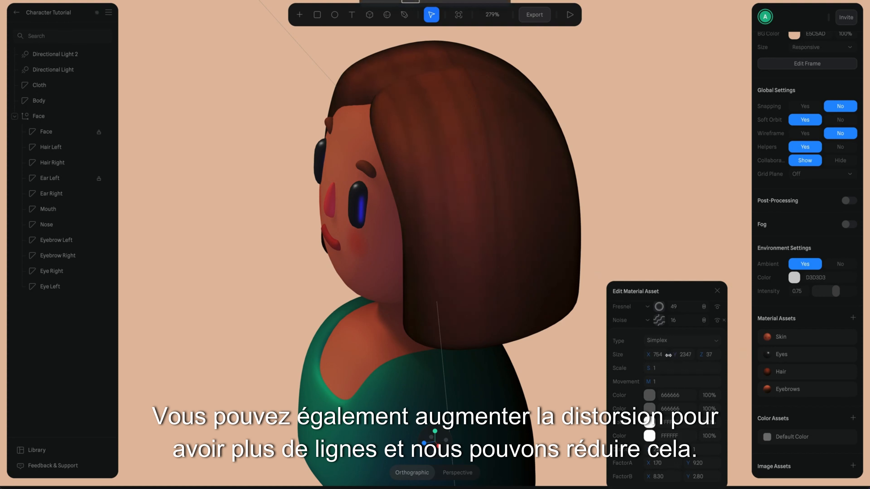
{"action": "left_click_drag", "start_coordinate": [668, 356], "coordinate": [670, 356]}
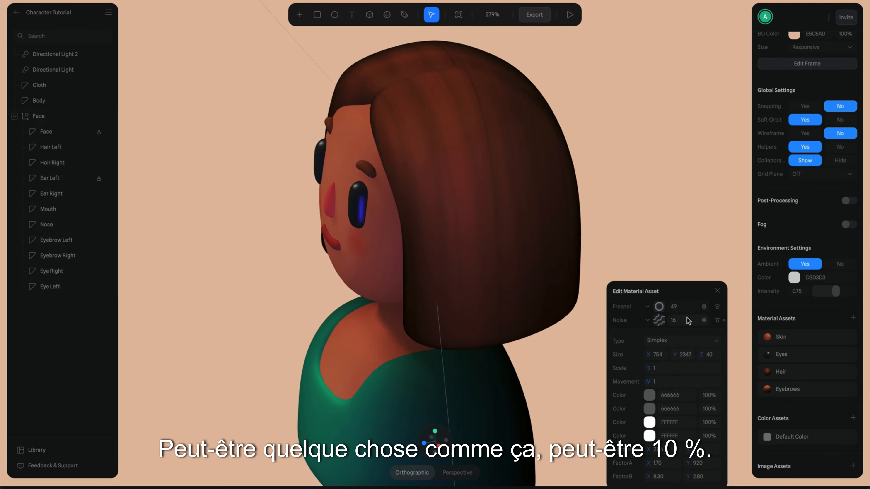
{"action": "type", "text": "10"}
{"action": "key", "text": "Return"}
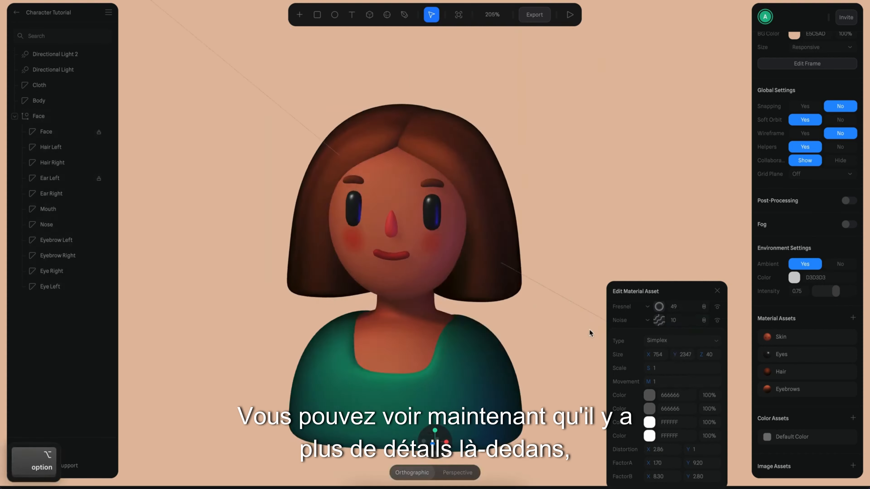
Shorten the lower part of the head by resizing the Face mesh to 204 x 194 x 180.
{"action": "left_click_drag", "start_coordinate": [589, 330], "coordinate": [544, 160], "text": "alt"}
{"action": "scroll", "coordinate": [577, 209], "scroll_direction": "down", "scroll_amount": 5}
{"action": "key", "text": "alt+r"}
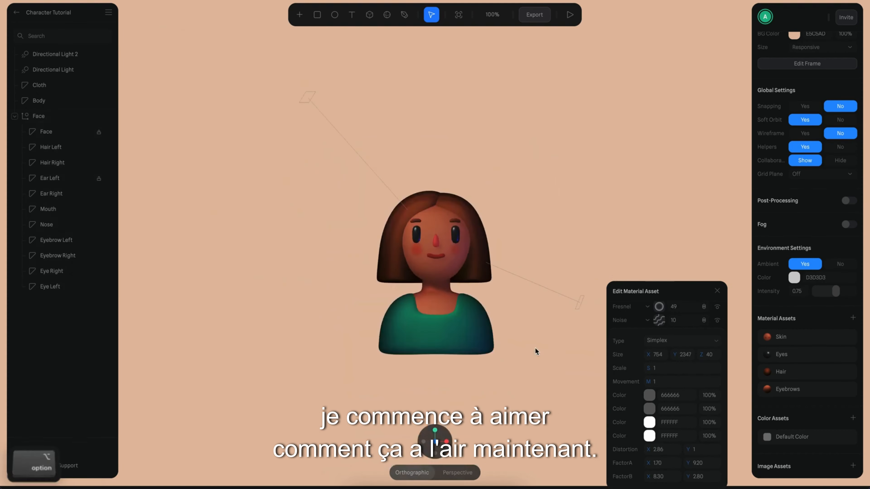
{"action": "scroll", "coordinate": [544, 315], "scroll_direction": "up", "scroll_amount": 5}
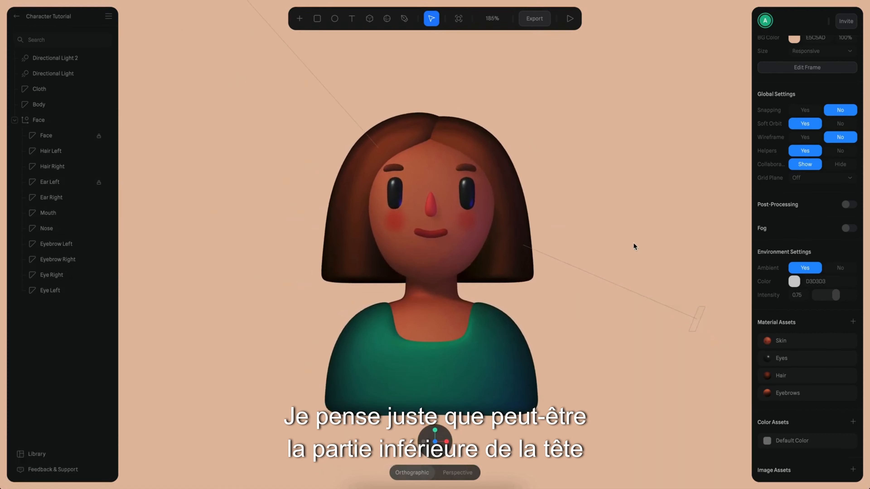
{"action": "scroll", "coordinate": [608, 323], "scroll_direction": "up", "scroll_amount": 3}
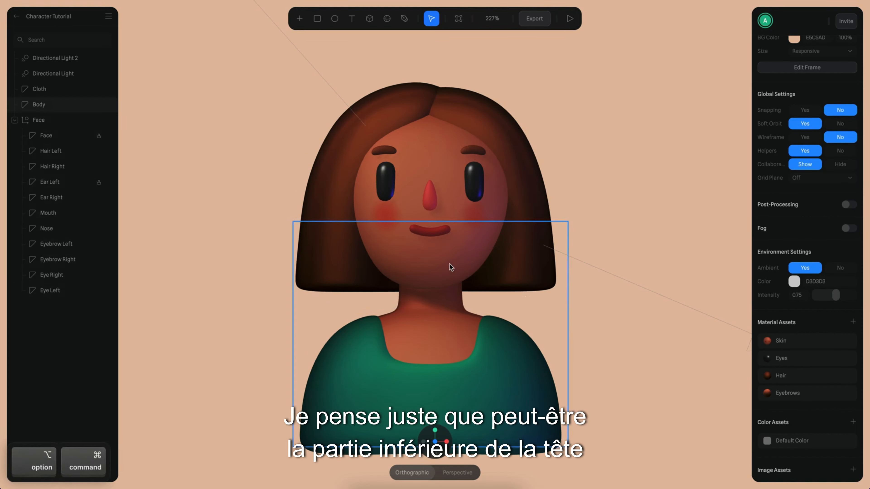
{"action": "left_click", "coordinate": [456, 260], "text": "alt+super"}
{"action": "double_click", "coordinate": [490, 248]}
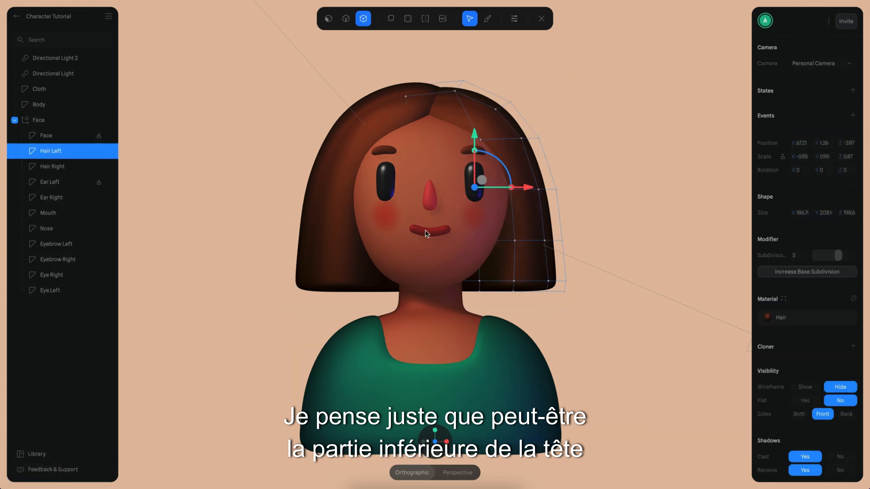
{"action": "key", "text": "Escape"}
{"action": "left_click", "coordinate": [463, 244]}
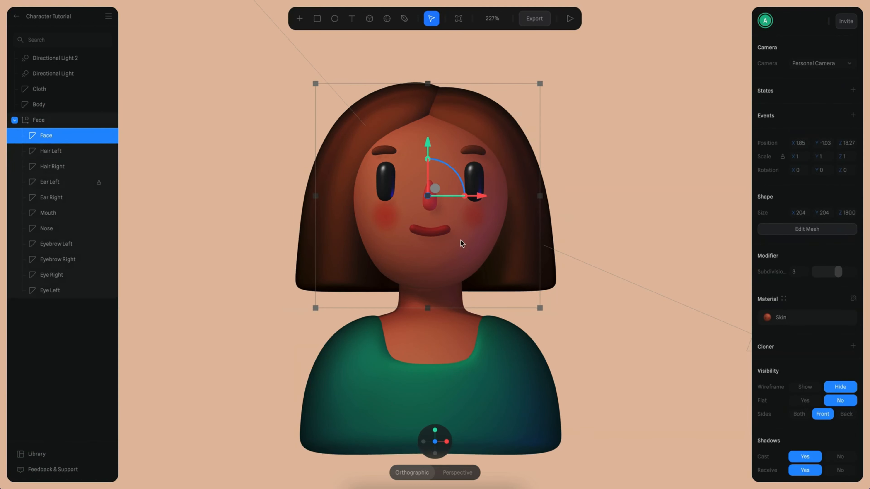
{"action": "left_click_drag", "start_coordinate": [428, 308], "coordinate": [429, 297]}
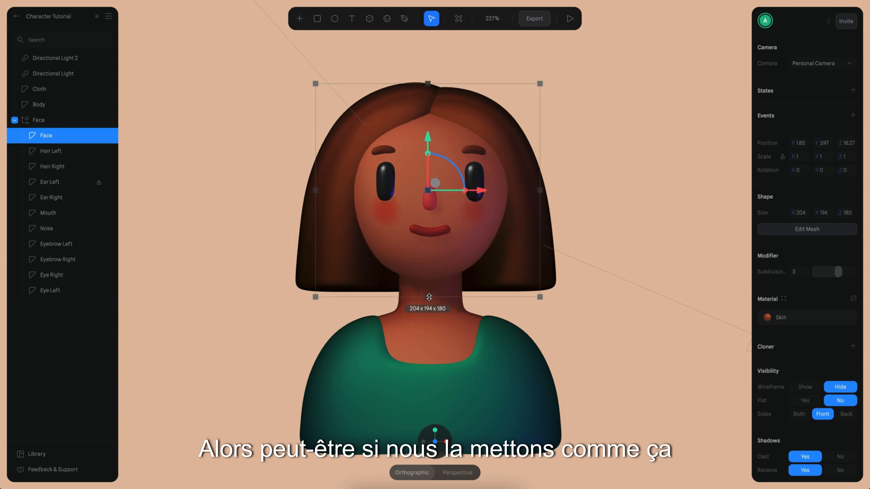
Move the Cloth and Body objects up together by about 8 units, closer to the head.
{"action": "left_click", "coordinate": [488, 362]}
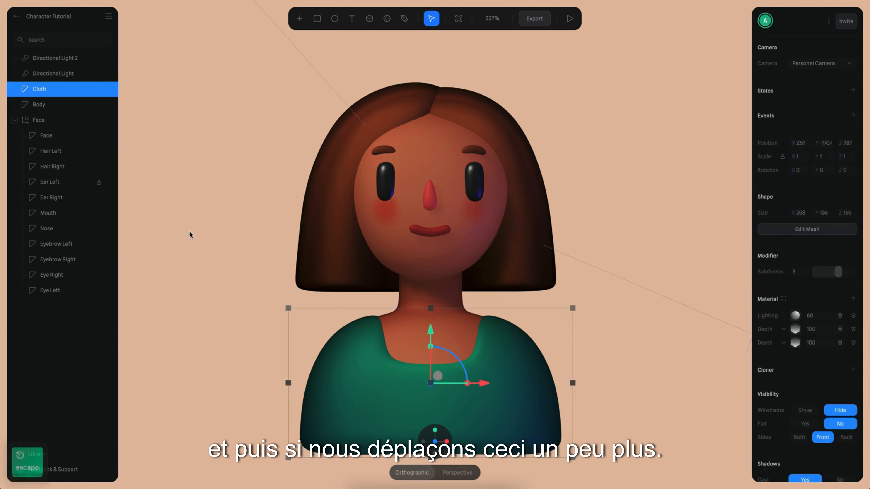
{"action": "left_click", "coordinate": [61, 104], "text": "super"}
{"action": "left_click_drag", "start_coordinate": [430, 288], "coordinate": [430, 280]}
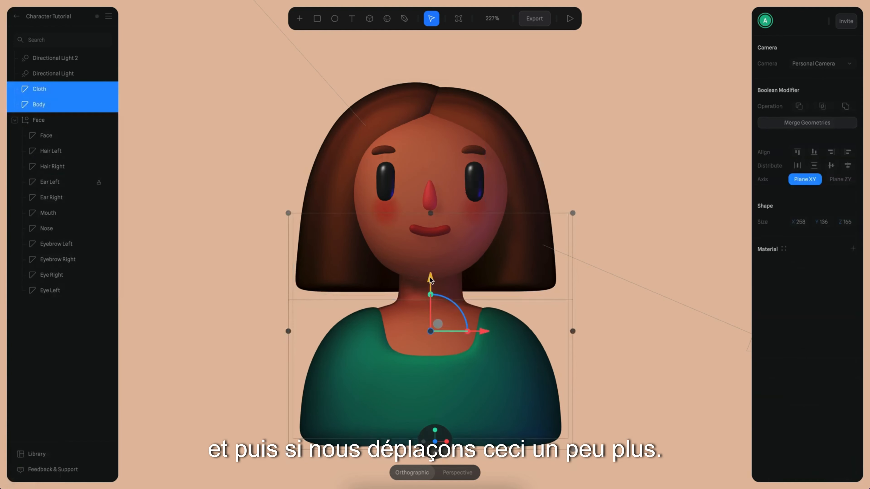
{"action": "left_click_drag", "start_coordinate": [608, 318], "coordinate": [590, 319], "text": "alt"}
{"action": "scroll", "coordinate": [611, 317], "scroll_direction": "down", "scroll_amount": 3}
{"action": "middle_click_drag", "start_coordinate": [590, 319], "coordinate": [593, 272]}
{"action": "left_click", "coordinate": [603, 292]}
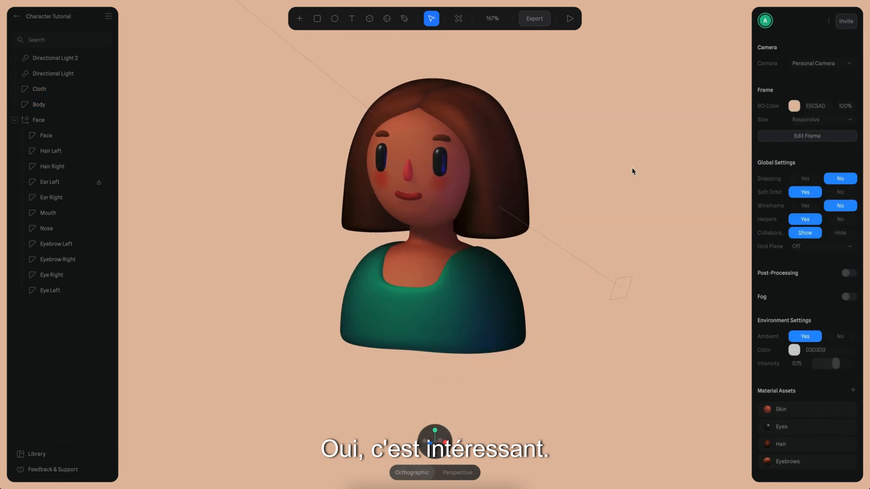
Scale Eye Right and Eye Left down proportionally from their centres to 18 x 36 x 18 each.
{"action": "left_click_drag", "start_coordinate": [595, 187], "coordinate": [588, 203], "text": "alt"}
{"action": "scroll", "coordinate": [587, 203], "scroll_direction": "up", "scroll_amount": 5}
{"action": "left_click", "coordinate": [577, 220]}
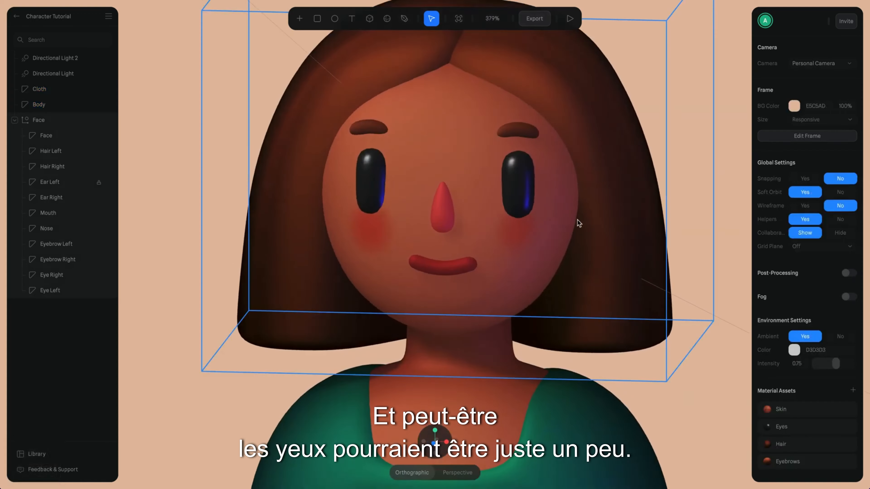
{"action": "left_click", "coordinate": [521, 175], "text": "alt+super"}
{"action": "scroll", "coordinate": [534, 161], "scroll_direction": "up", "scroll_amount": 2, "text": "alt"}
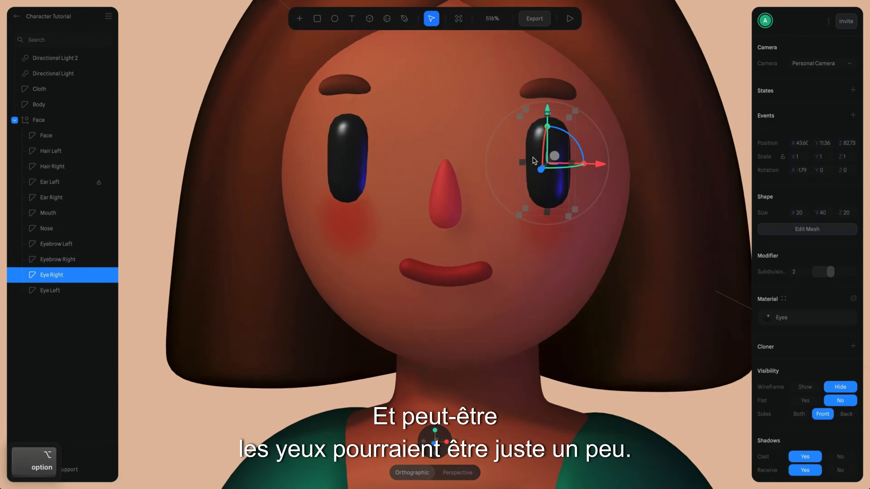
{"action": "left_click_drag", "start_coordinate": [575, 111], "coordinate": [572, 116], "text": "alt+shift"}
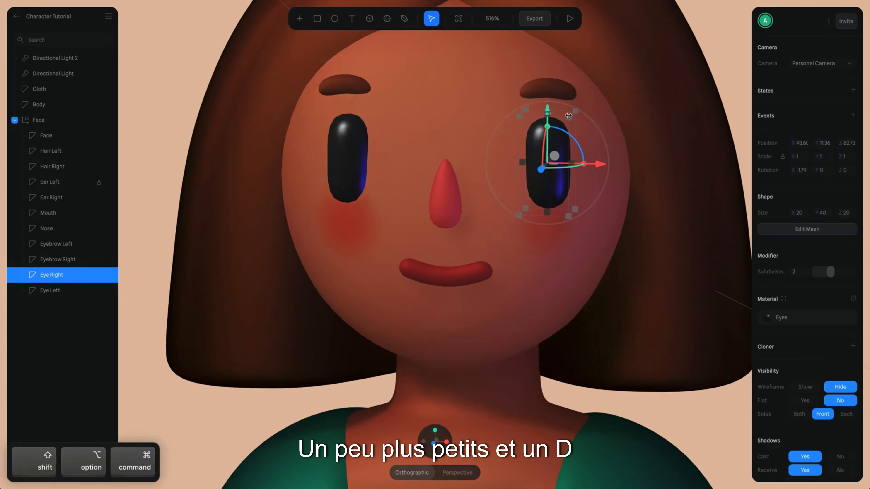
{"action": "left_click", "coordinate": [354, 140], "text": "alt+super"}
{"action": "left_click_drag", "start_coordinate": [377, 109], "coordinate": [375, 114], "text": "alt+shift"}
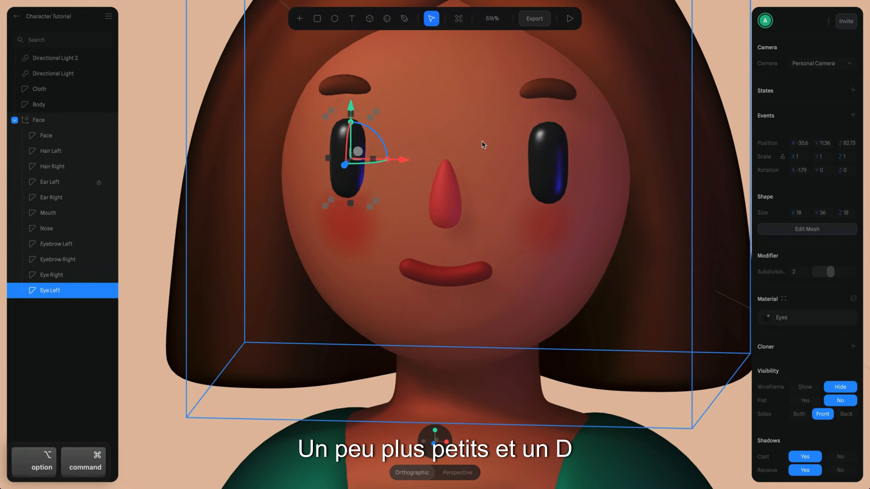
{"action": "scroll", "coordinate": [472, 140], "scroll_direction": "down", "scroll_amount": 3, "text": "alt"}
{"action": "left_click", "coordinate": [655, 111], "text": "alt+super"}
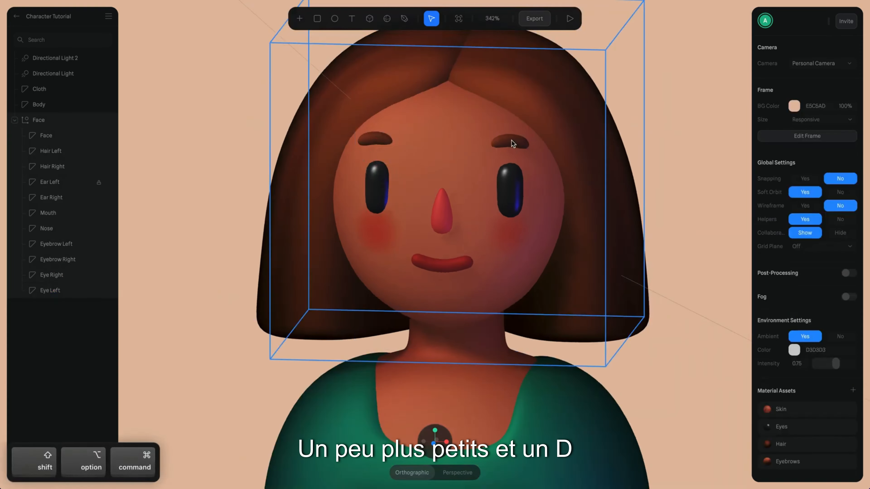
Lower Eyebrow Left and Eyebrow Right together slightly toward the eyes.
{"action": "left_click", "coordinate": [56, 244]}
{"action": "left_click", "coordinate": [58, 260], "text": "super"}
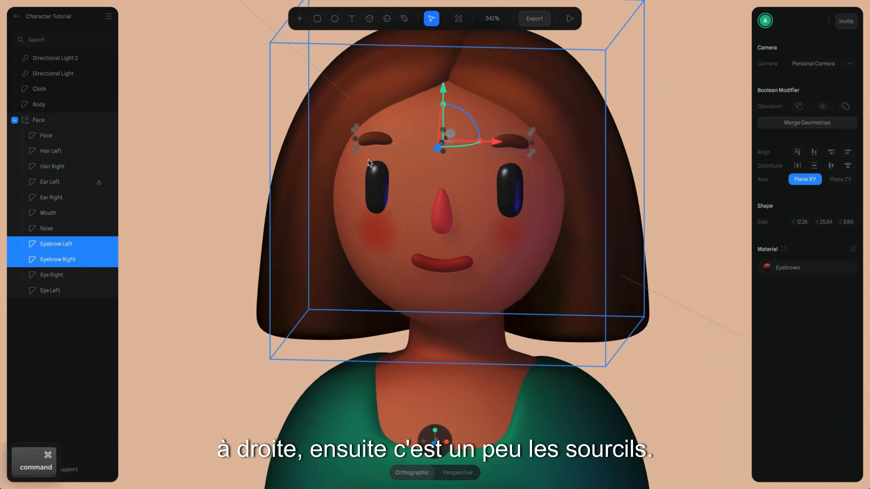
{"action": "scroll", "coordinate": [382, 202], "scroll_direction": "down", "scroll_amount": 5, "text": "super"}
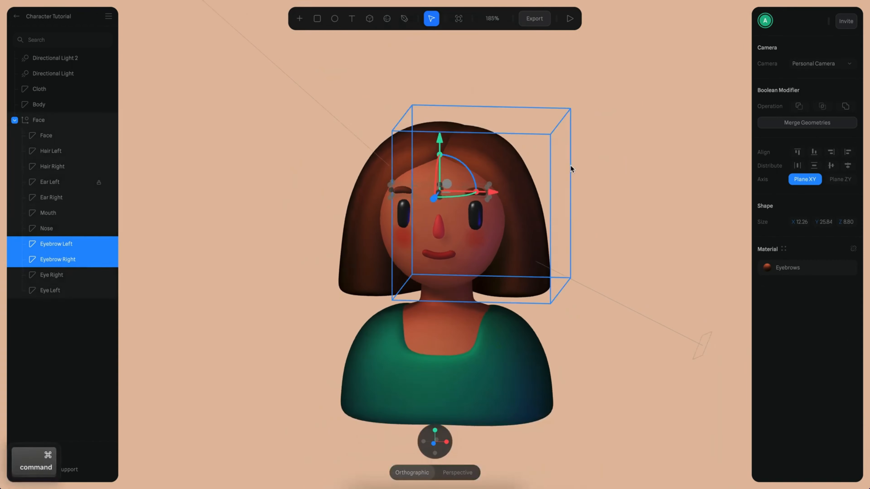
{"action": "left_click", "coordinate": [572, 168]}
Scale the Mouth down proportionally to 32 x 18 x 8.
{"action": "scroll", "coordinate": [443, 233], "scroll_direction": "up", "scroll_amount": 3, "text": "super"}
{"action": "left_click", "coordinate": [443, 218], "text": "super"}
{"action": "scroll", "coordinate": [454, 208], "scroll_direction": "up", "scroll_amount": 5, "text": "super"}
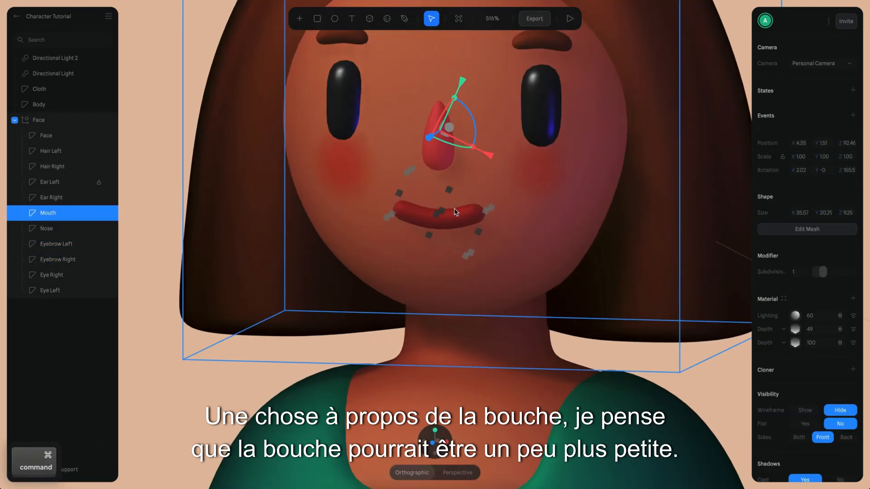
{"action": "left_click_drag", "start_coordinate": [488, 210], "coordinate": [481, 210], "text": "alt+shift"}
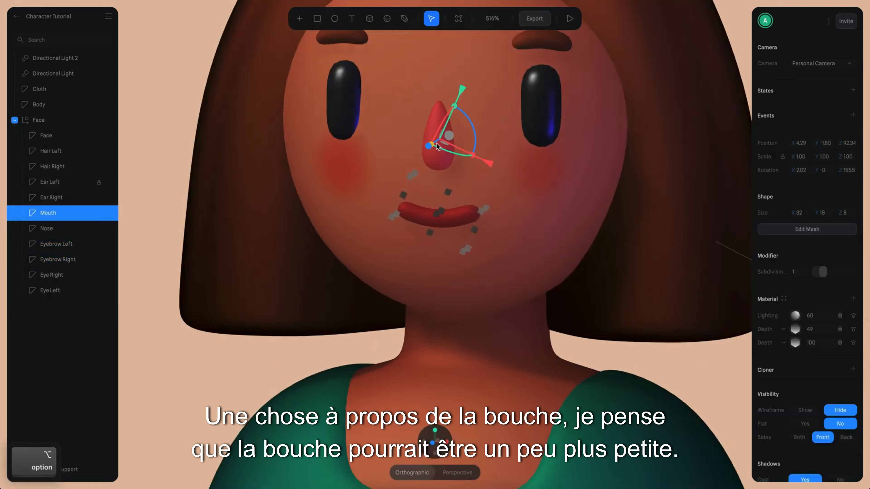
{"action": "key", "text": "alt+r"}
{"action": "left_click", "coordinate": [538, 242]}
Lighten the dark back of the Cloth by reducing its upper Depth layer's opacity to 48.
{"action": "left_click_drag", "start_coordinate": [538, 242], "coordinate": [575, 157], "text": "alt"}
{"action": "scroll", "coordinate": [576, 157], "scroll_direction": "up", "scroll_amount": 3, "text": "super"}
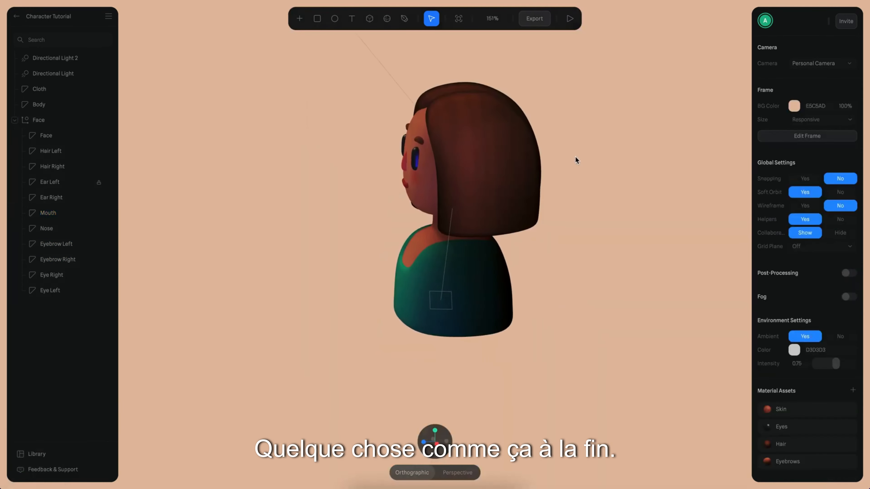
{"action": "left_click", "coordinate": [452, 288]}
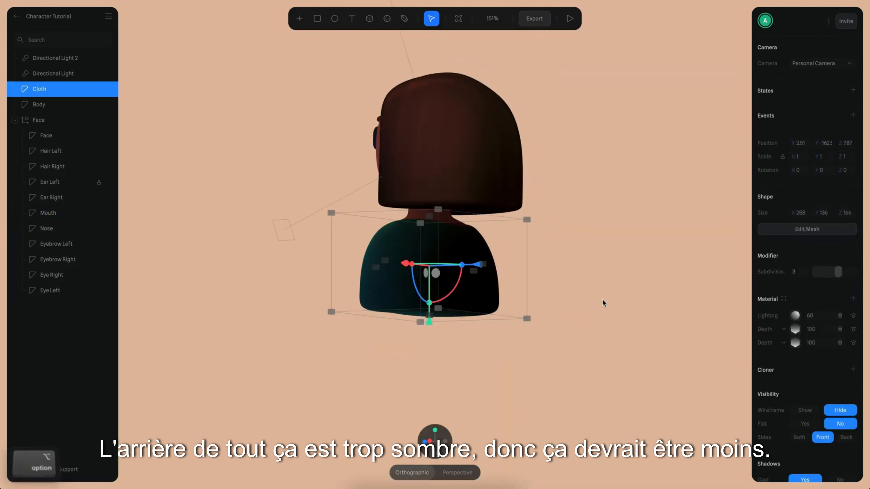
{"action": "scroll", "coordinate": [603, 303], "scroll_direction": "up", "scroll_amount": 3}
{"action": "left_click", "coordinate": [794, 344]}
{"action": "left_click", "coordinate": [853, 391]}
{"action": "left_click_drag", "start_coordinate": [810, 245], "coordinate": [784, 244]}
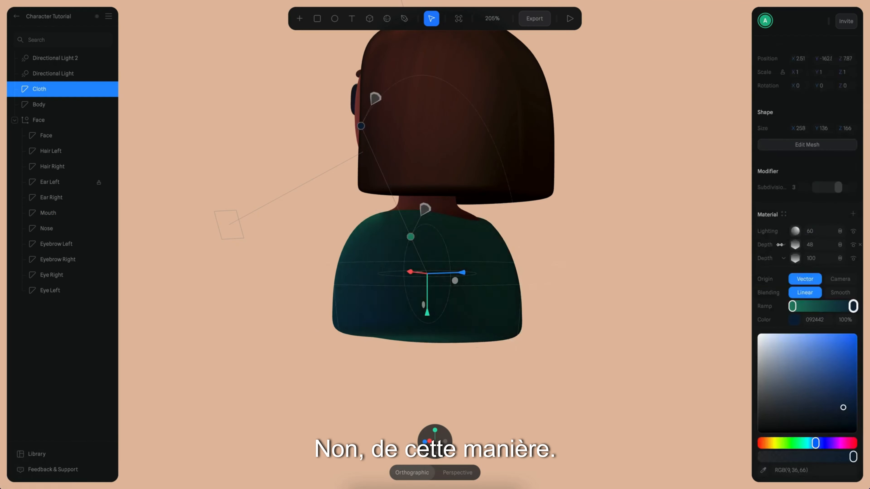
{"action": "left_click", "coordinate": [680, 218]}
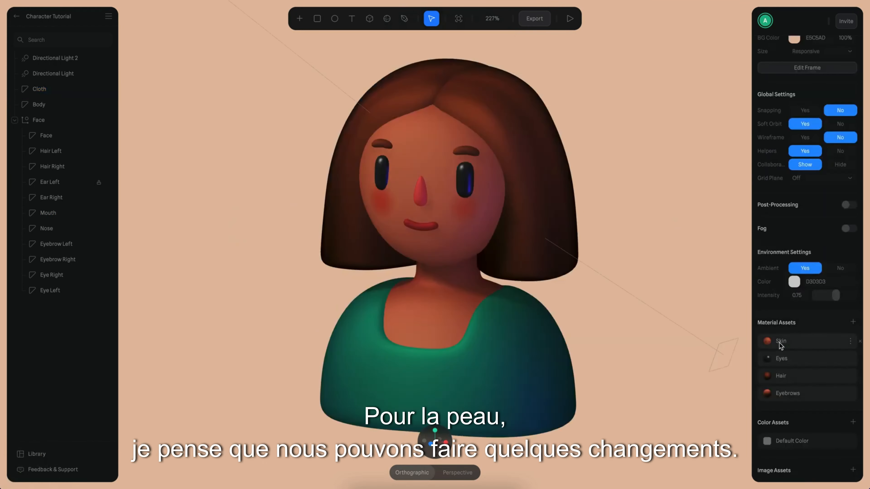
In the Skin material's bottom Depth layer, set the ramp's light colour to C77B5A and make its dark colour slightly darker and more saturated.
{"action": "left_click", "coordinate": [781, 342]}
{"action": "scroll", "coordinate": [664, 467], "scroll_direction": "down", "scroll_amount": 4}
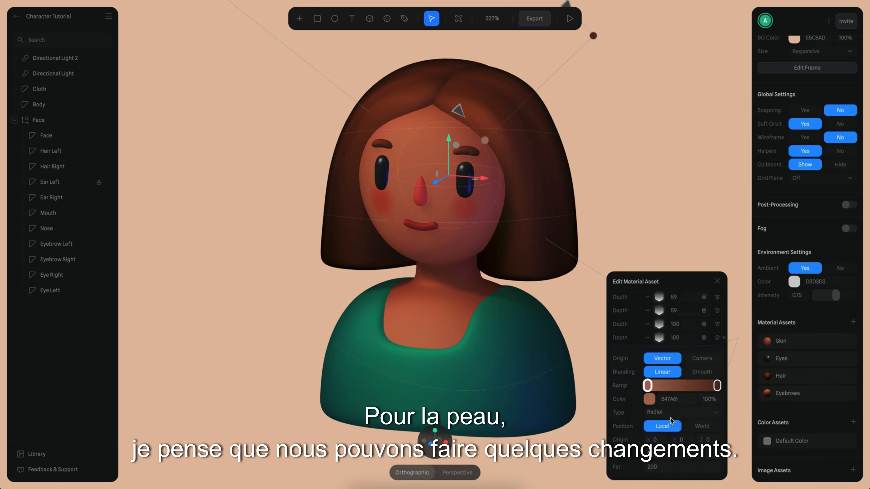
{"action": "left_click", "coordinate": [651, 400]}
{"action": "left_click_drag", "start_coordinate": [665, 352], "coordinate": [668, 352]}
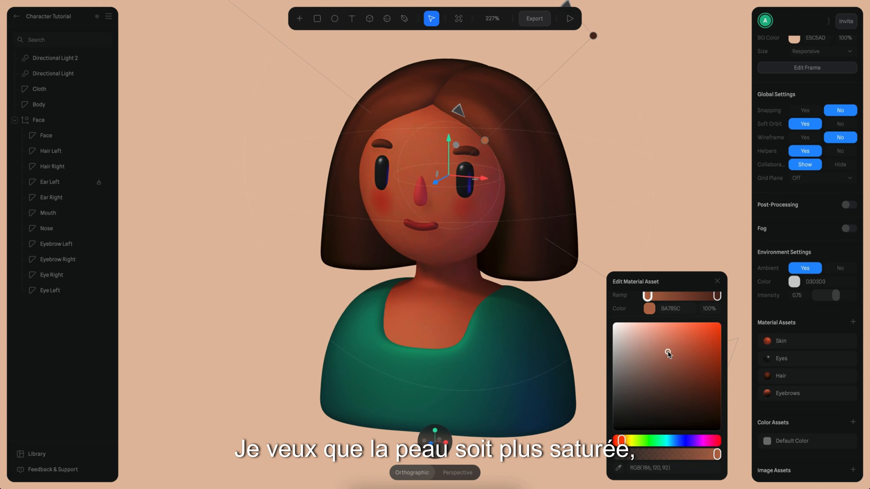
{"action": "key", "text": "super"}
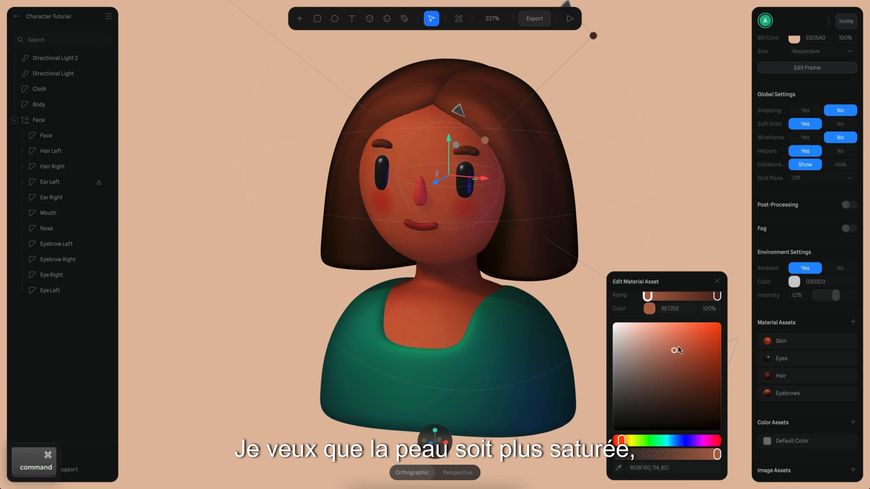
{"action": "left_click", "coordinate": [672, 347]}
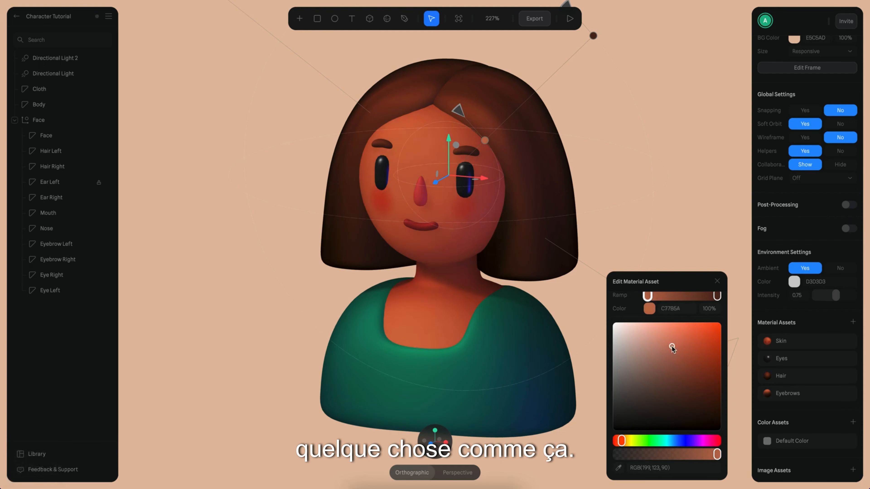
{"action": "left_click", "coordinate": [718, 295]}
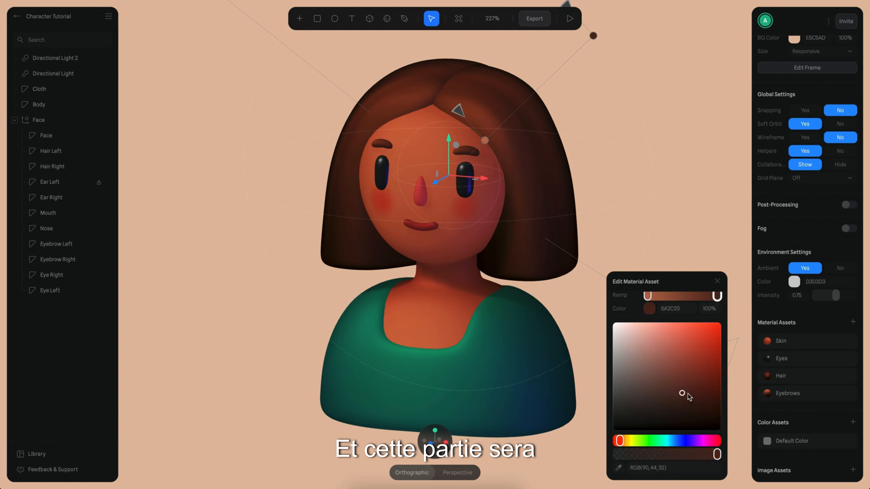
{"action": "left_click_drag", "start_coordinate": [687, 396], "coordinate": [693, 401]}
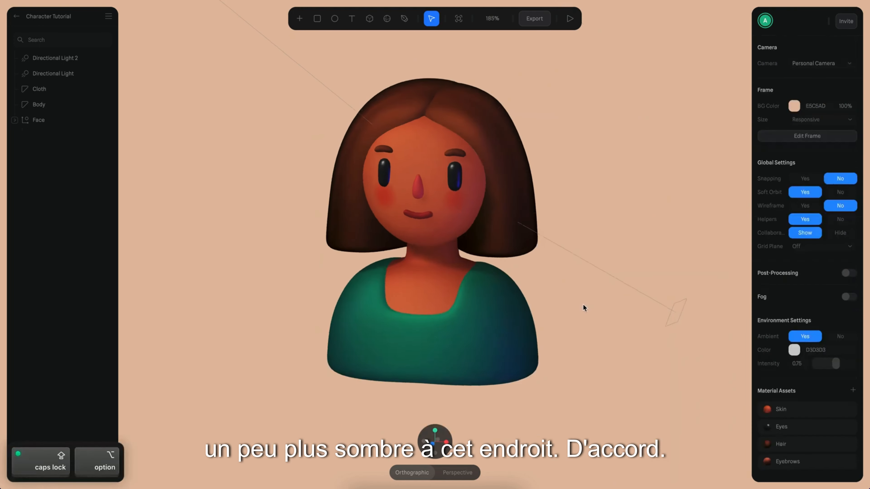
{"action": "key", "text": "Caps_Lock"}
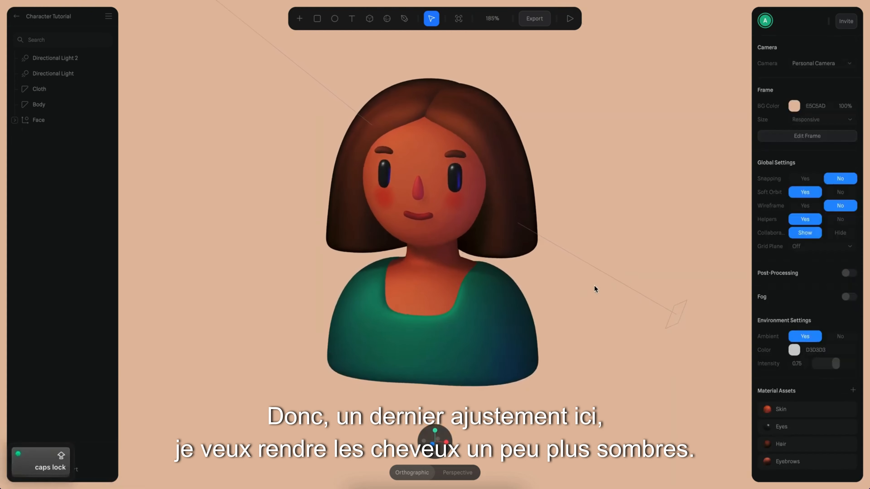
Darken the Hair material's Depth ramp with 5C3525 for the lighter colour and 281208 for the darker one.
{"action": "left_click", "coordinate": [786, 444]}
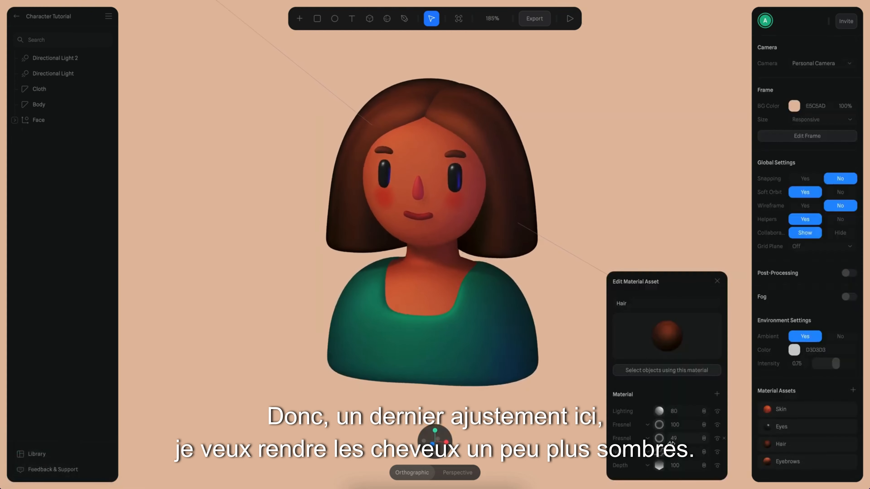
{"action": "scroll", "coordinate": [659, 468], "scroll_direction": "down", "scroll_amount": 5}
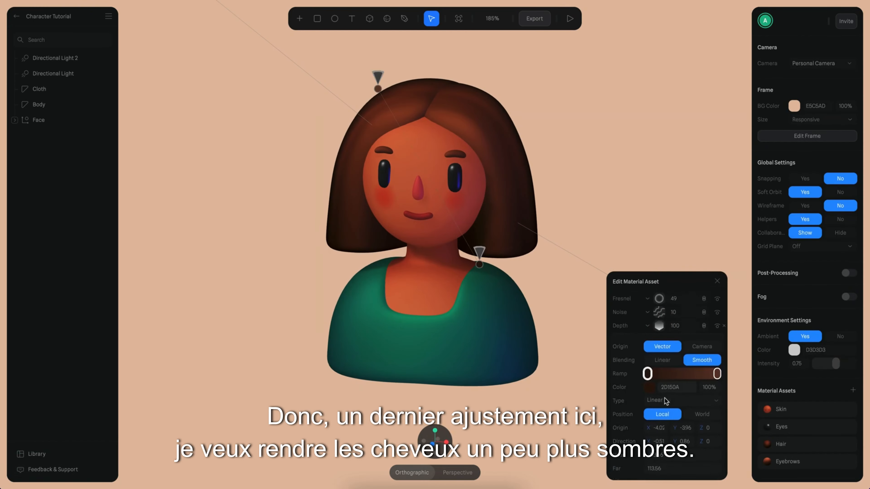
{"action": "left_click", "coordinate": [650, 385]}
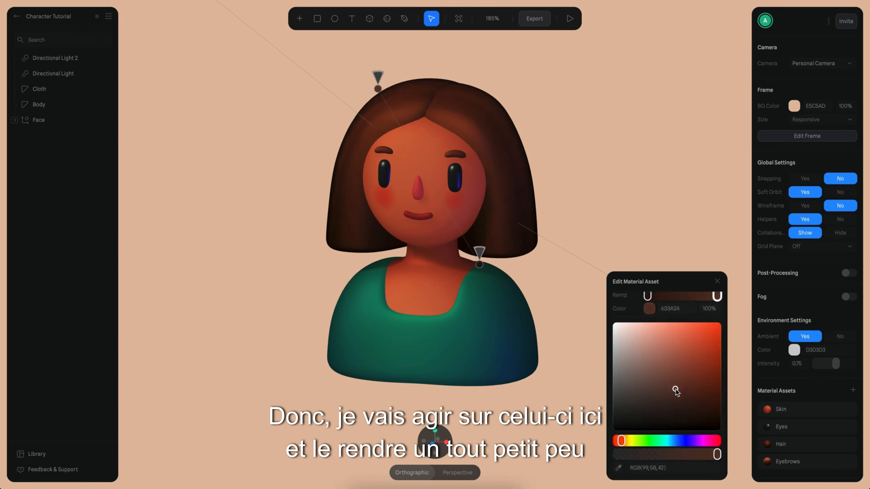
{"action": "left_click_drag", "start_coordinate": [677, 393], "coordinate": [677, 393]}
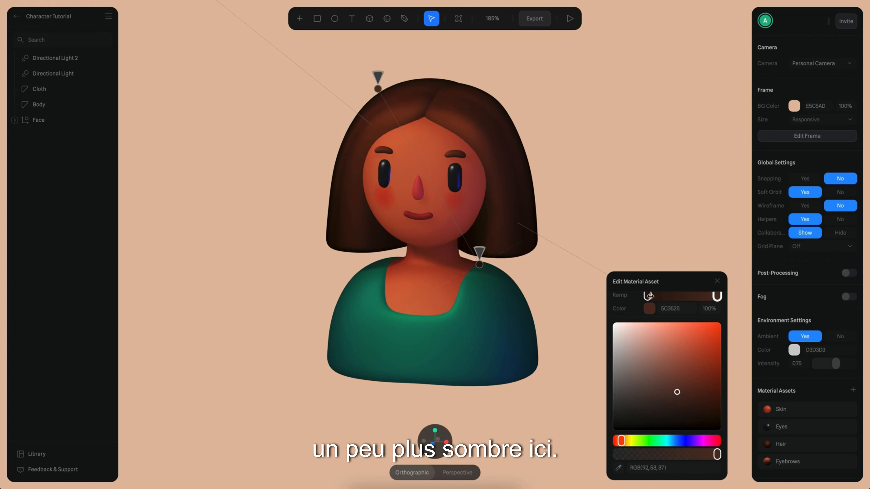
{"action": "left_click", "coordinate": [648, 295]}
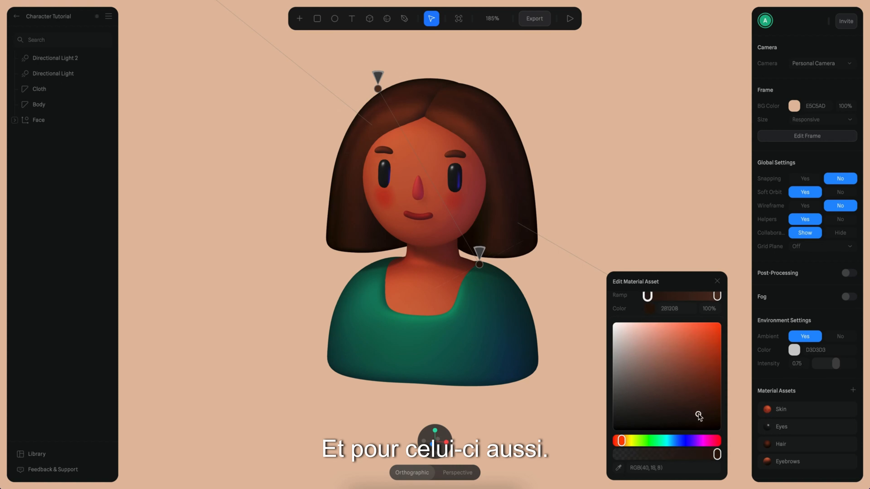
{"action": "left_click", "coordinate": [717, 282]}
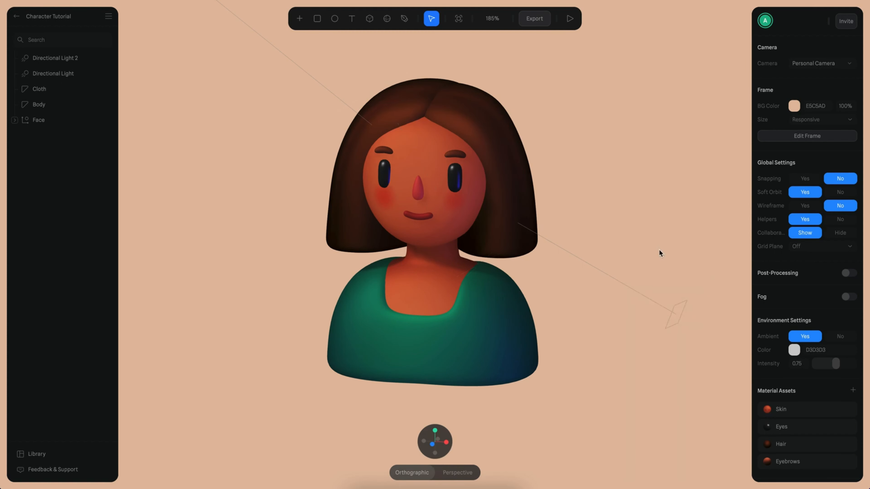
{"action": "key", "text": "Escape"}
{"action": "scroll", "coordinate": [593, 274], "scroll_direction": "up", "scroll_amount": 3, "text": "super"}
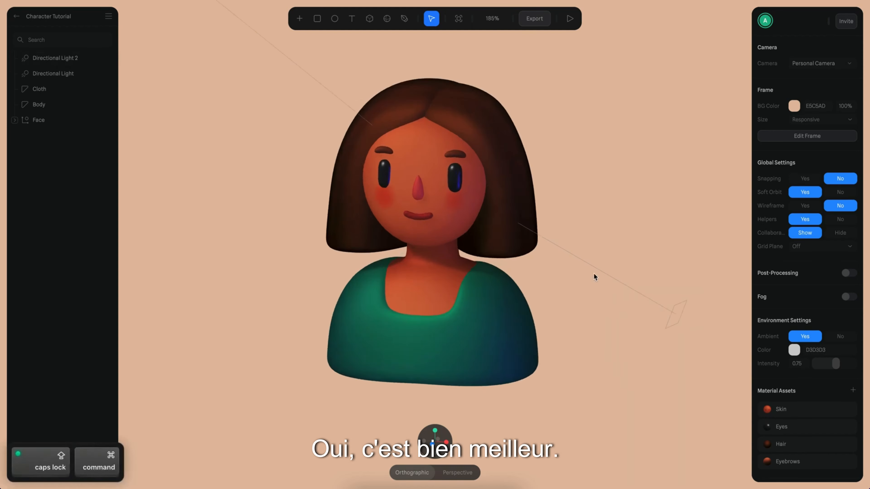
{"action": "left_click_drag", "start_coordinate": [593, 274], "coordinate": [620, 186], "text": "alt"}
{"action": "scroll", "coordinate": [594, 197], "scroll_direction": "down", "scroll_amount": 3, "text": "super"}
{"action": "scroll", "coordinate": [613, 186], "scroll_direction": "up", "scroll_amount": 4, "text": "super"}
{"action": "scroll", "coordinate": [619, 187], "scroll_direction": "down", "scroll_amount": 2, "text": "super"}
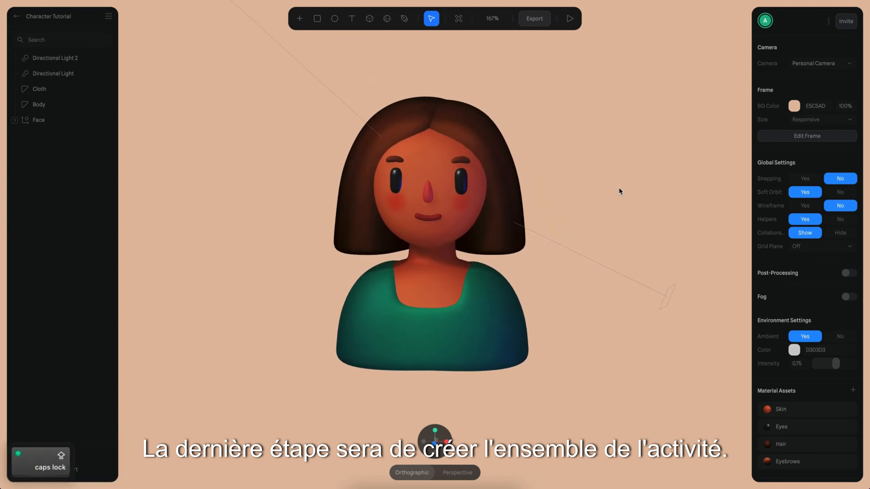